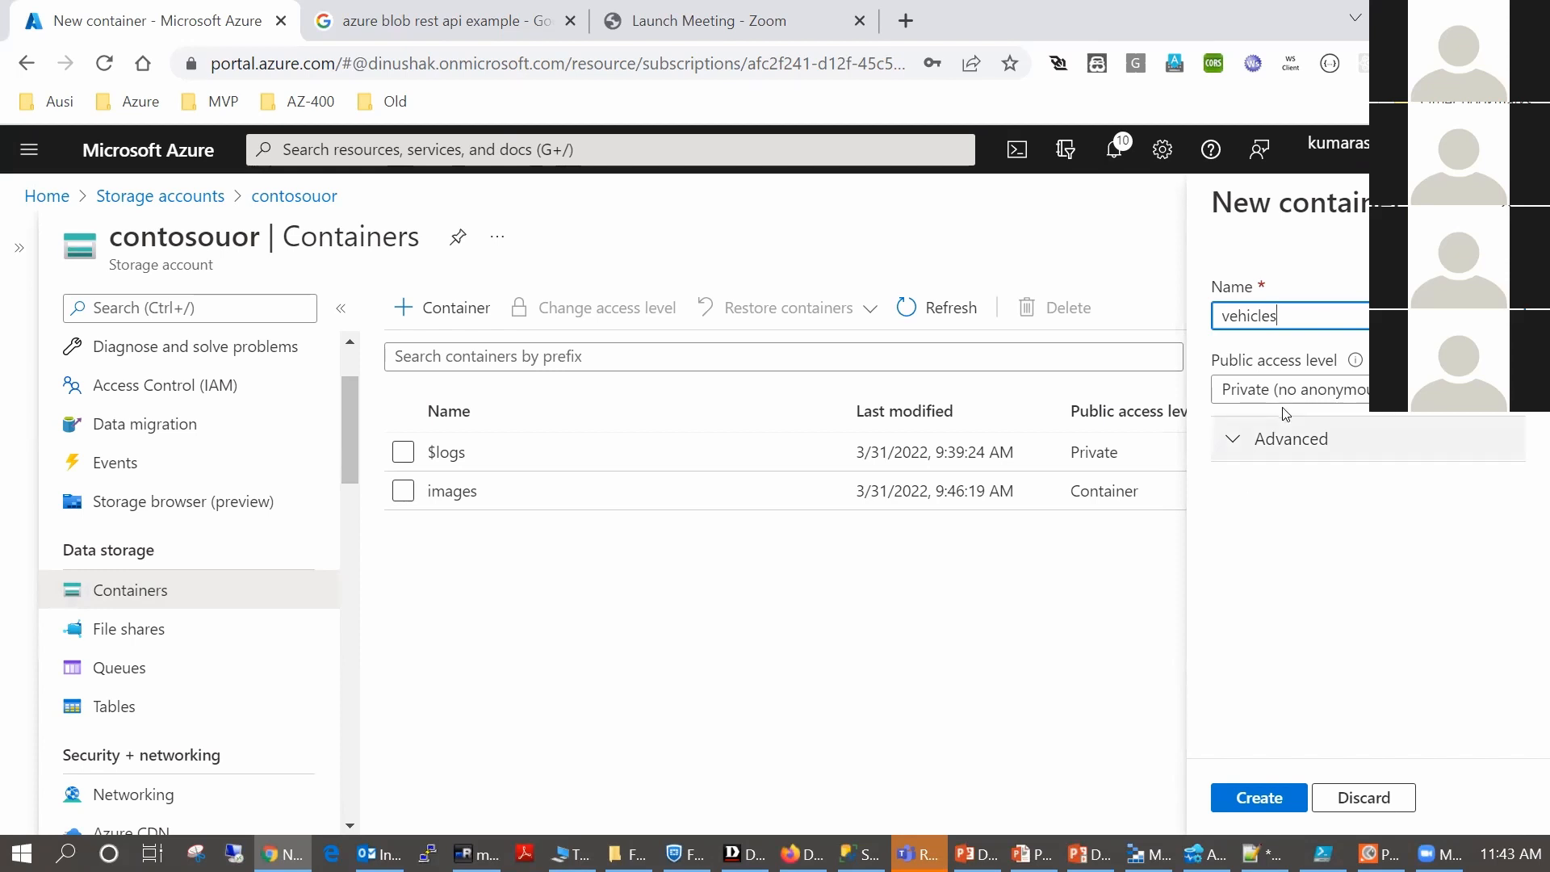
Set the new vehicles container's public access level to Container (anonymous read access for containers and blobs) and create it
click(1288, 401)
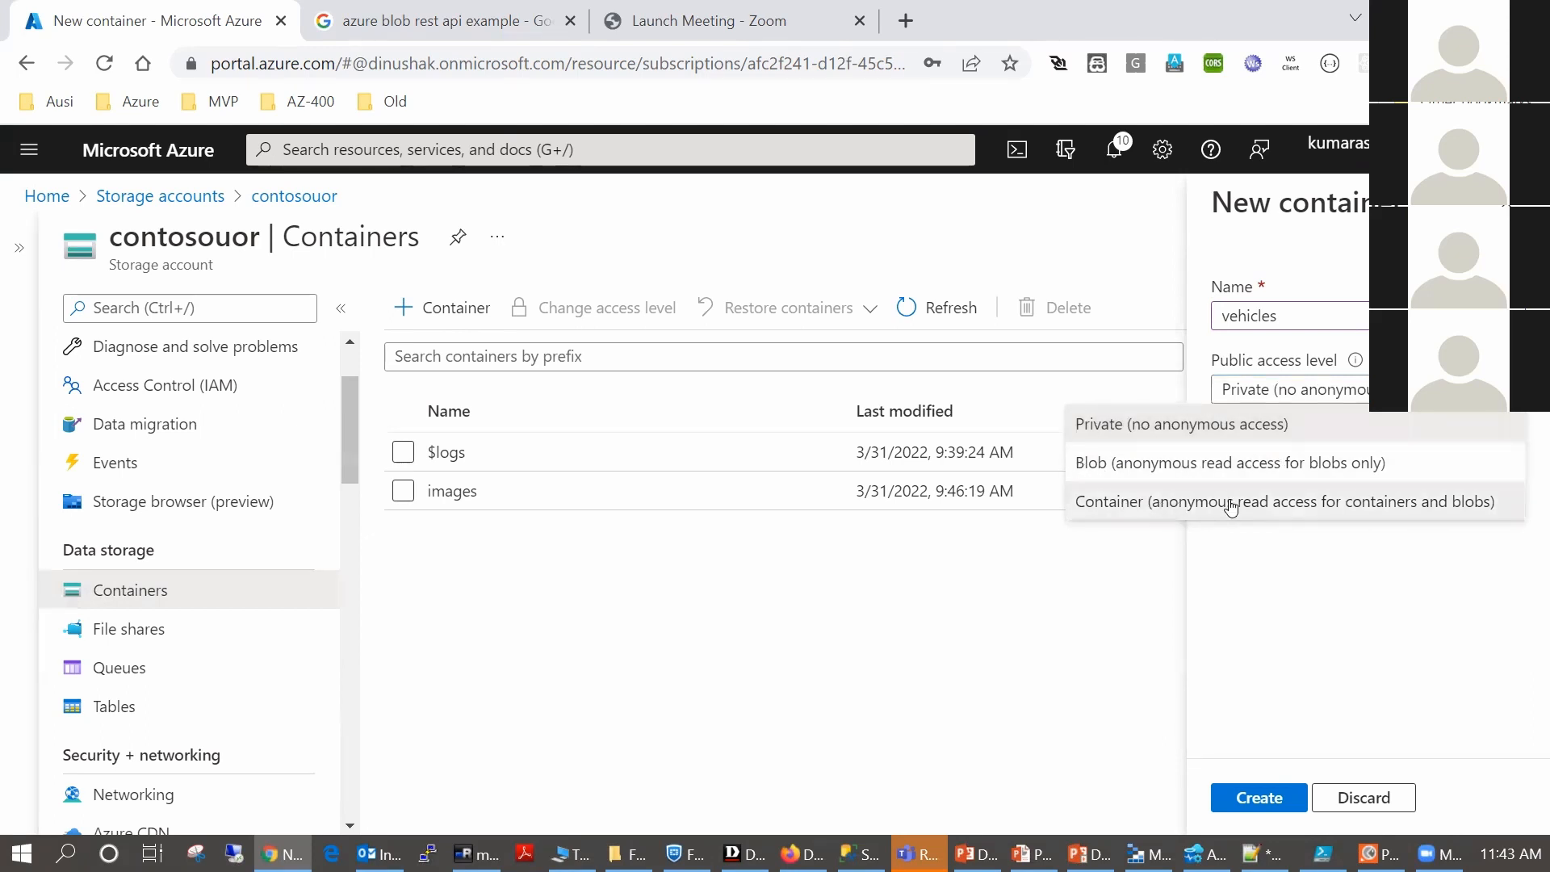
click(1230, 507)
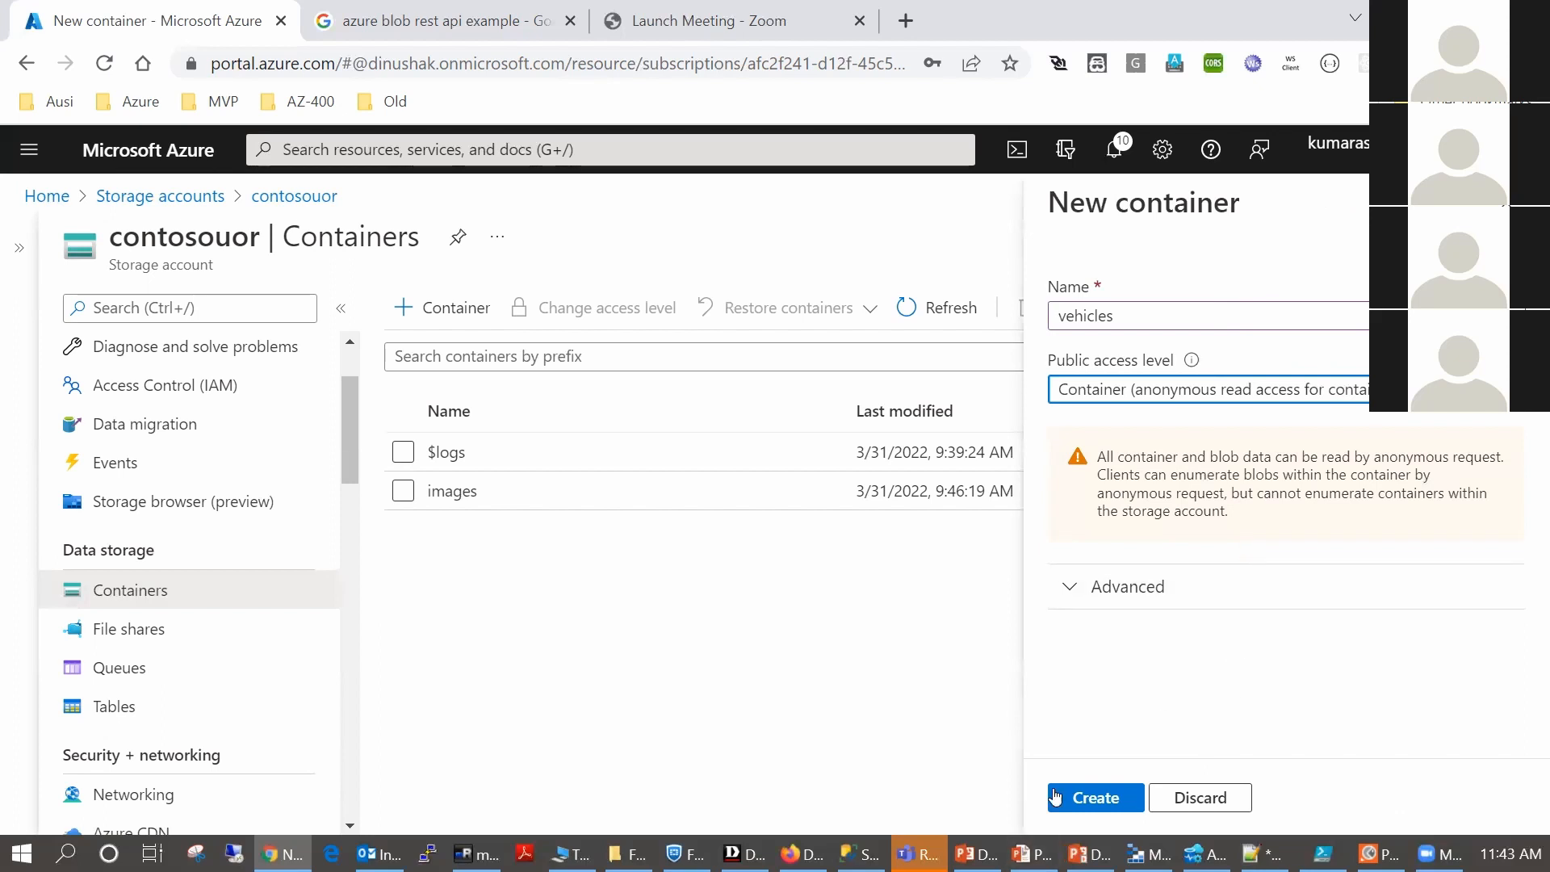
click(1103, 799)
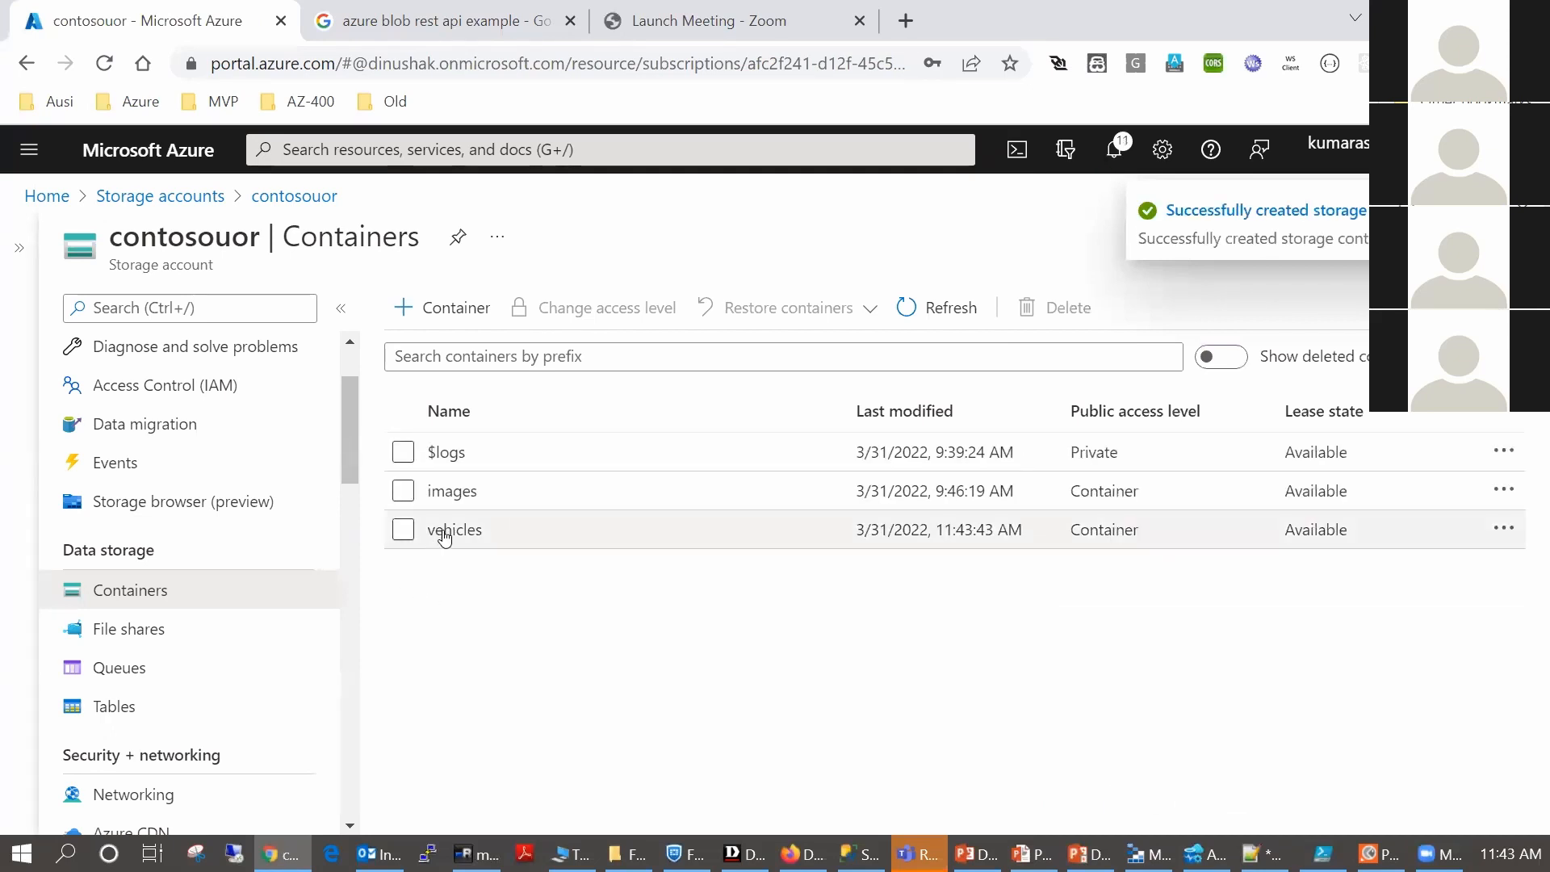
Open the vehicles container and upload Car1.jpg from the Images folder to it
click(446, 529)
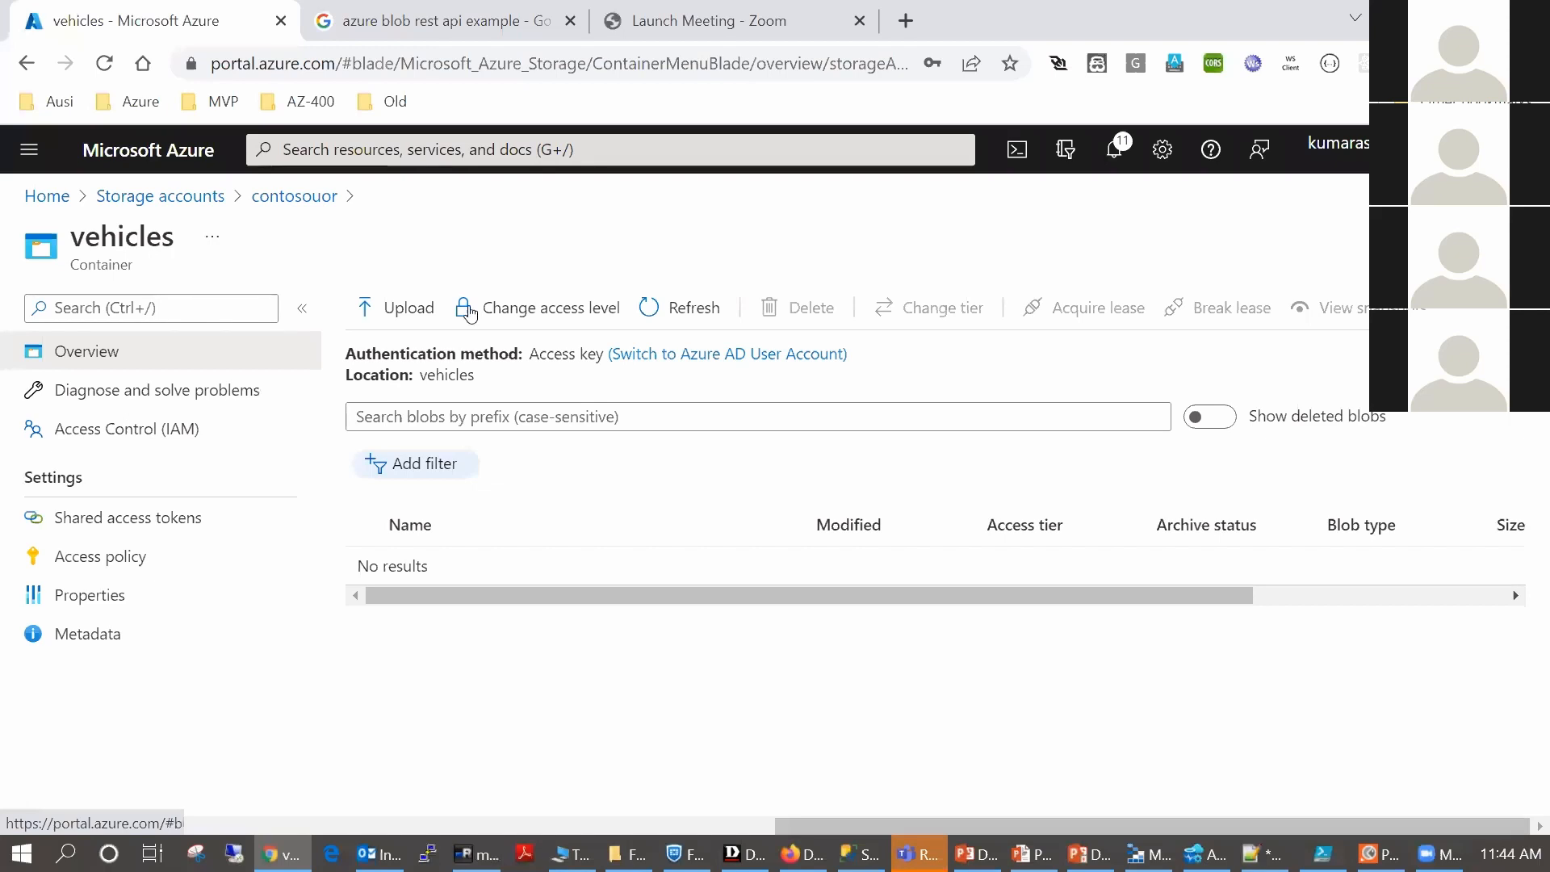
click(399, 330)
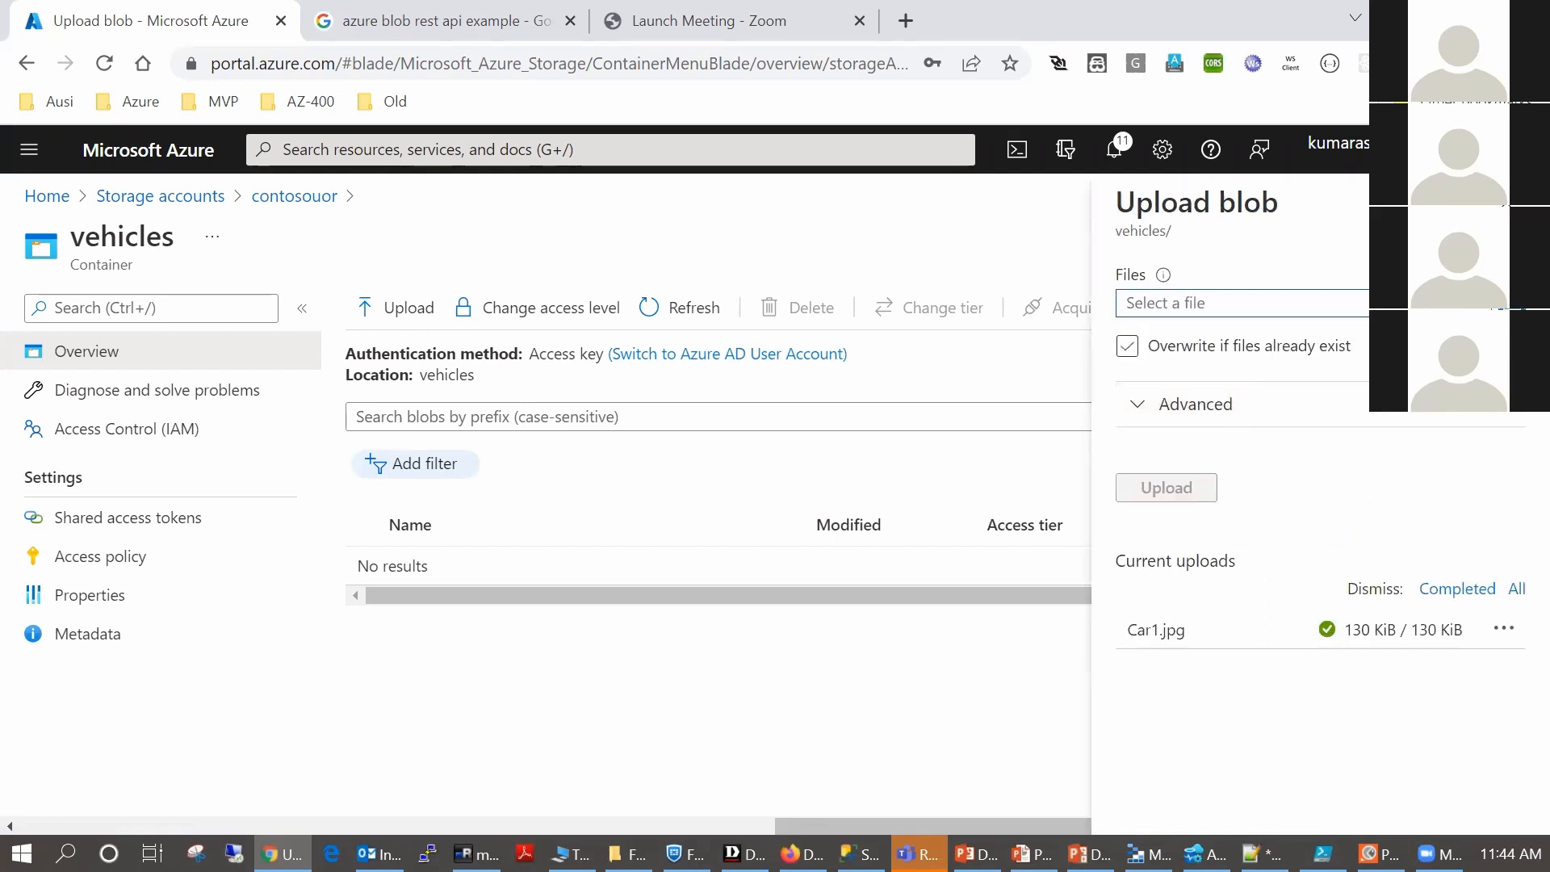
click(1243, 302)
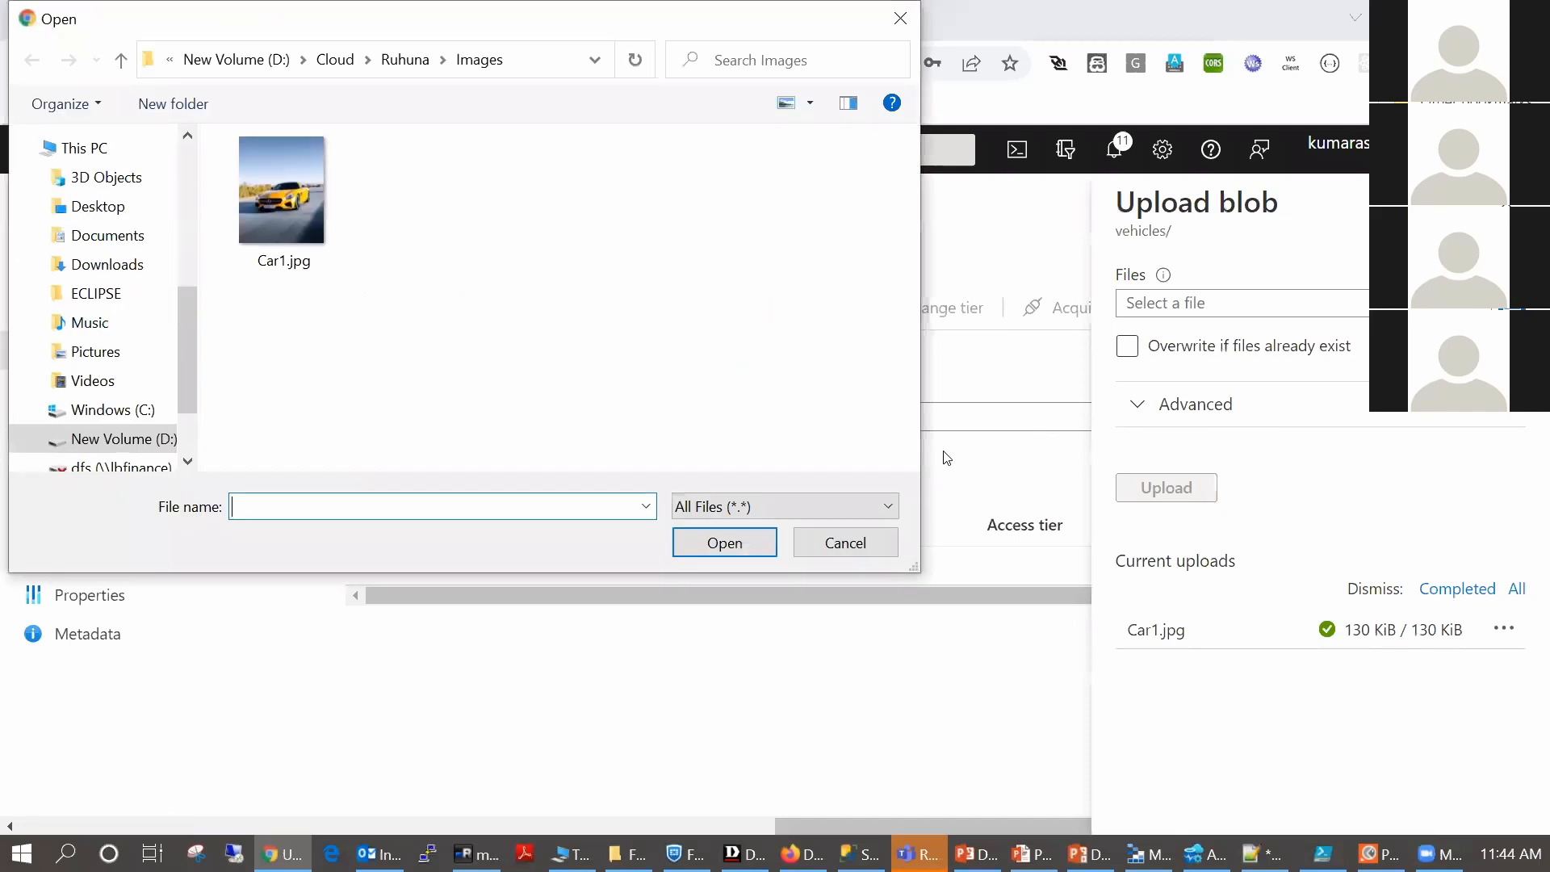
double_click(257, 208)
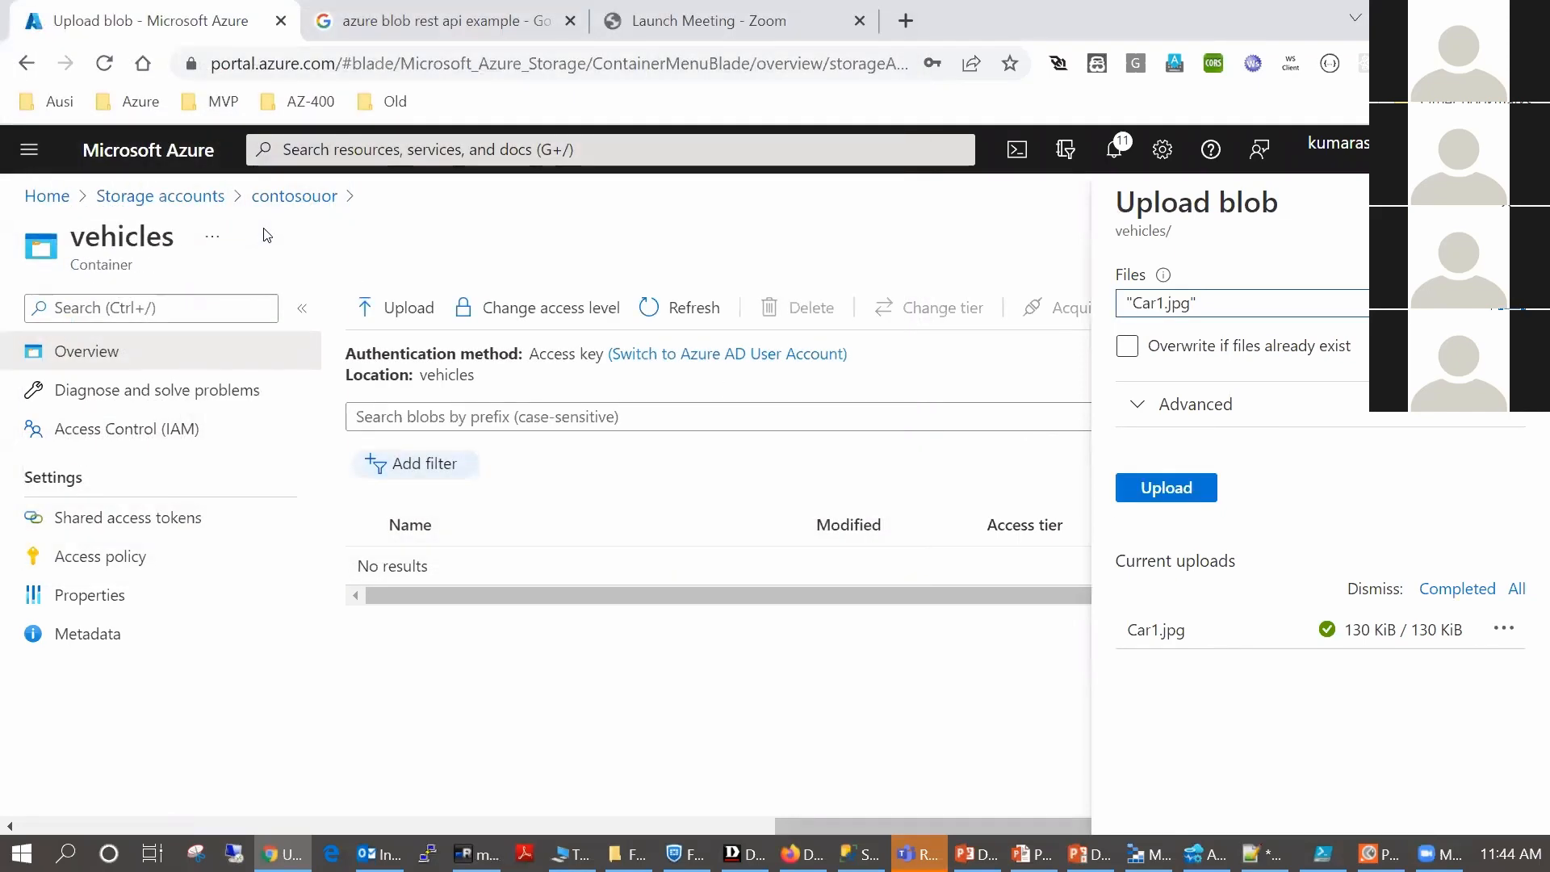
click(1151, 492)
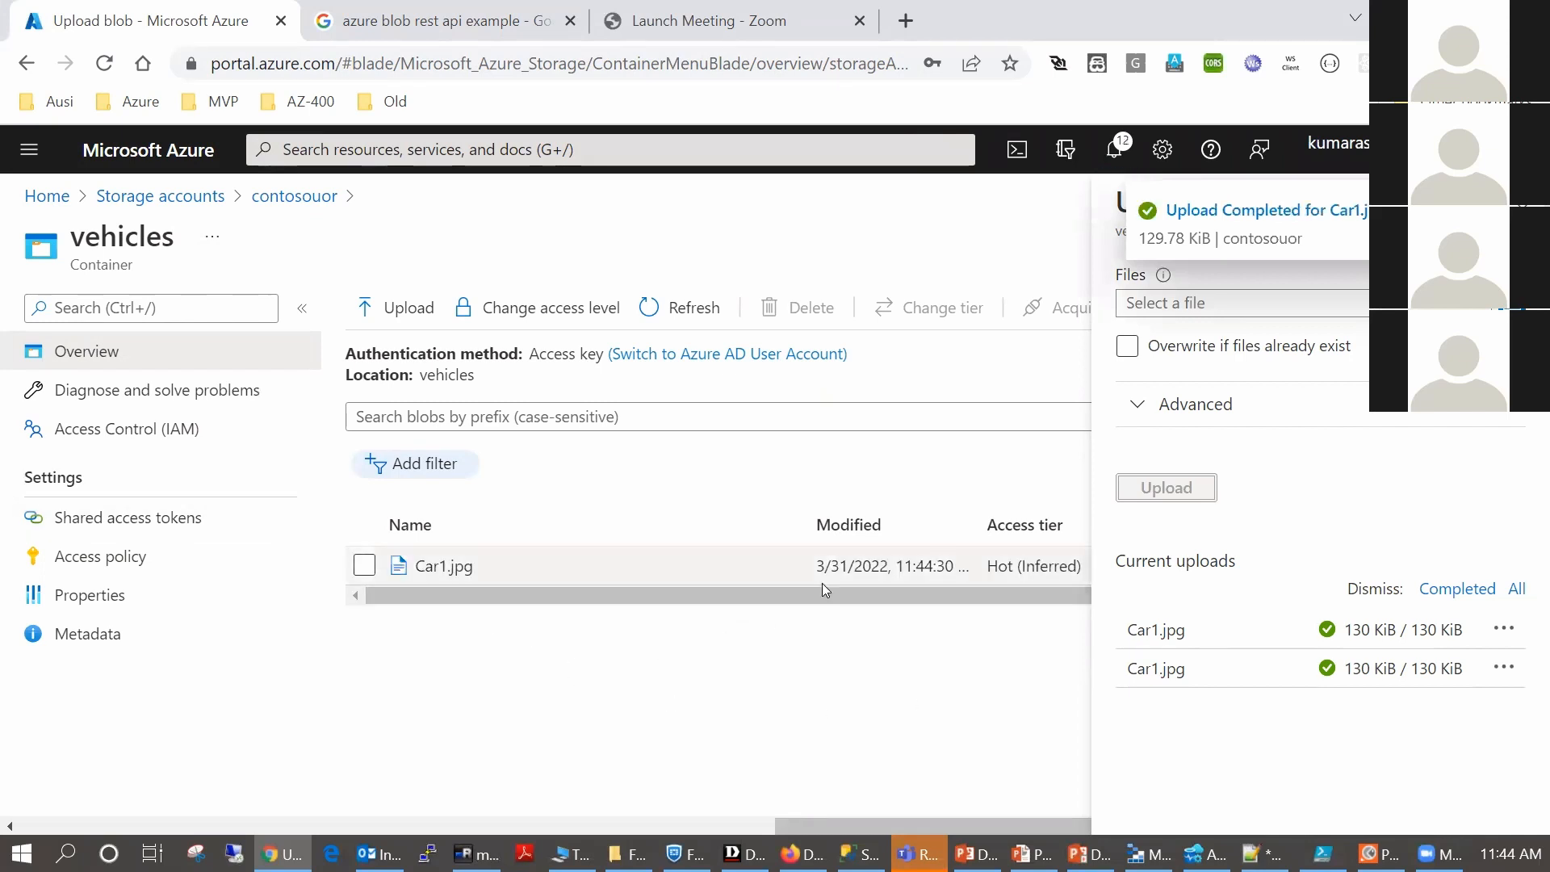
click(1127, 346)
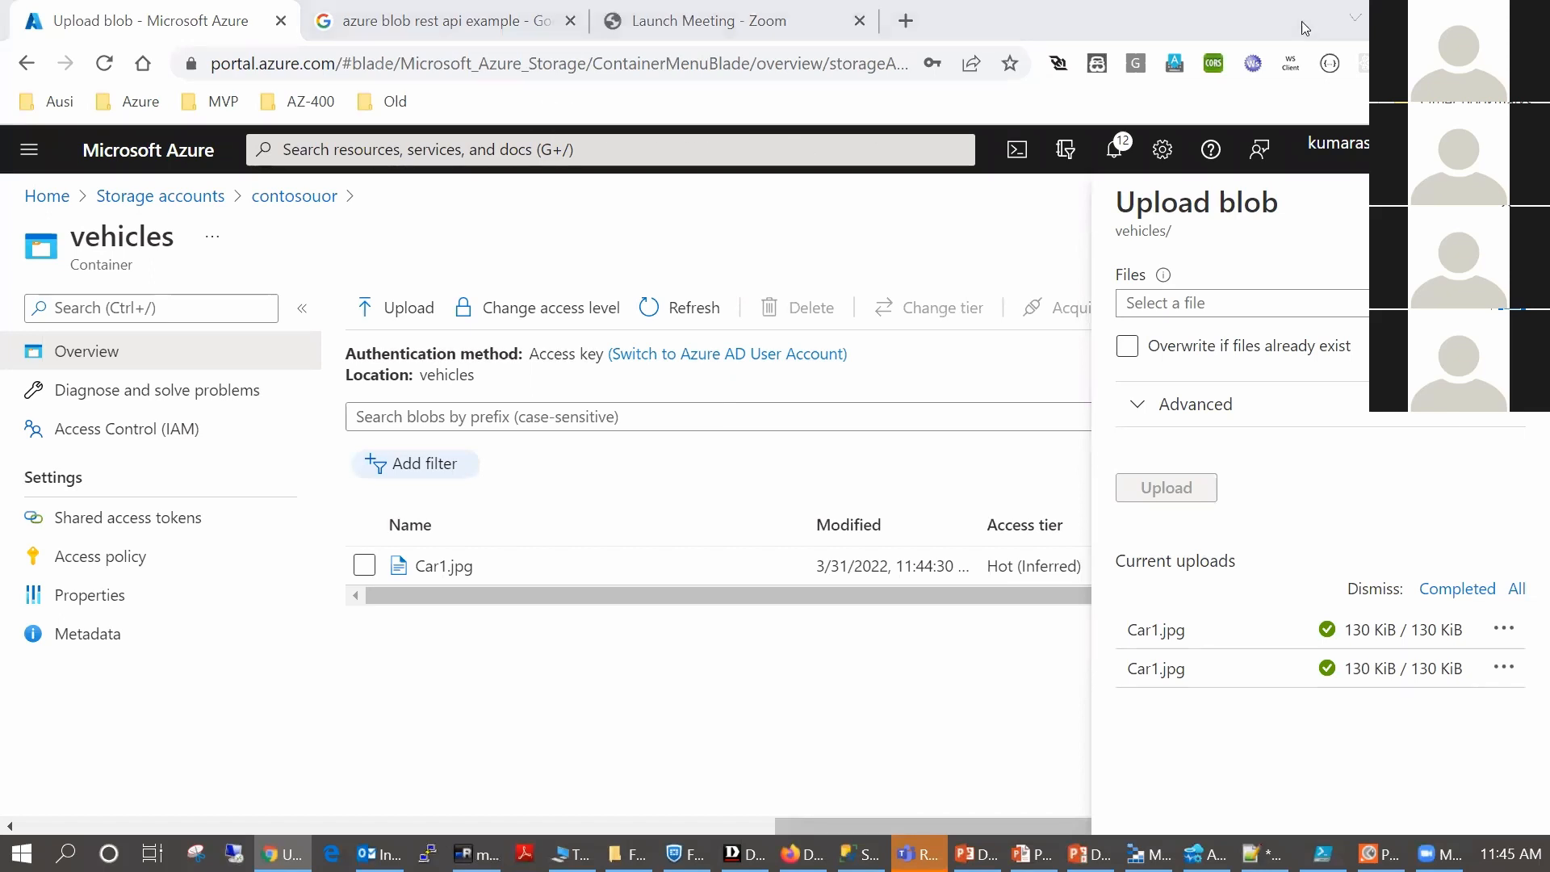
click(1353, 19)
key(Escape)
key(alt+Tab)
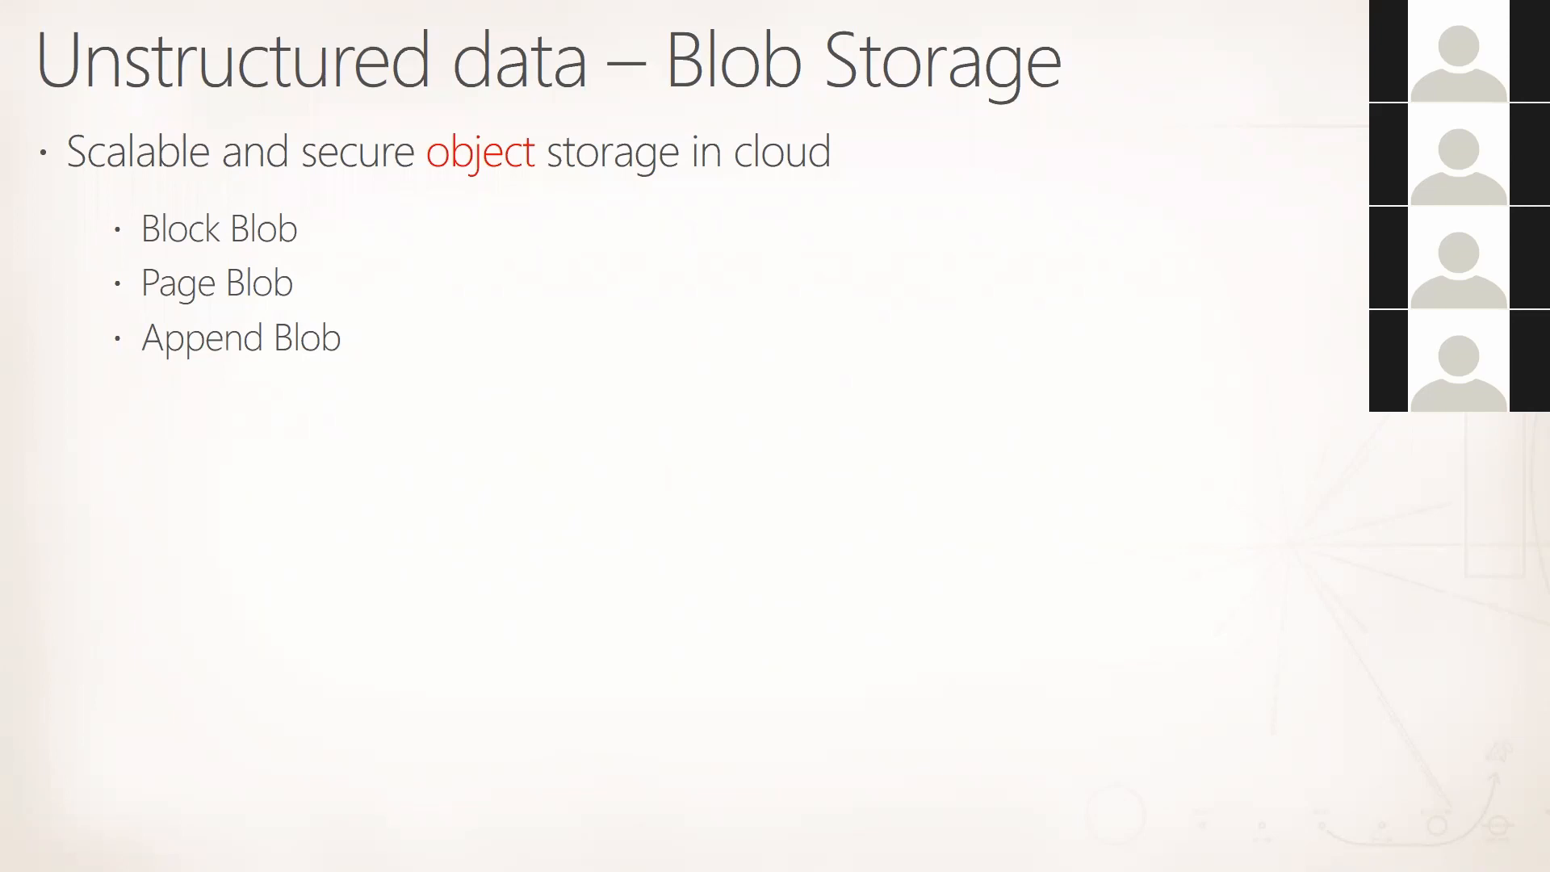
key(alt+Tab)
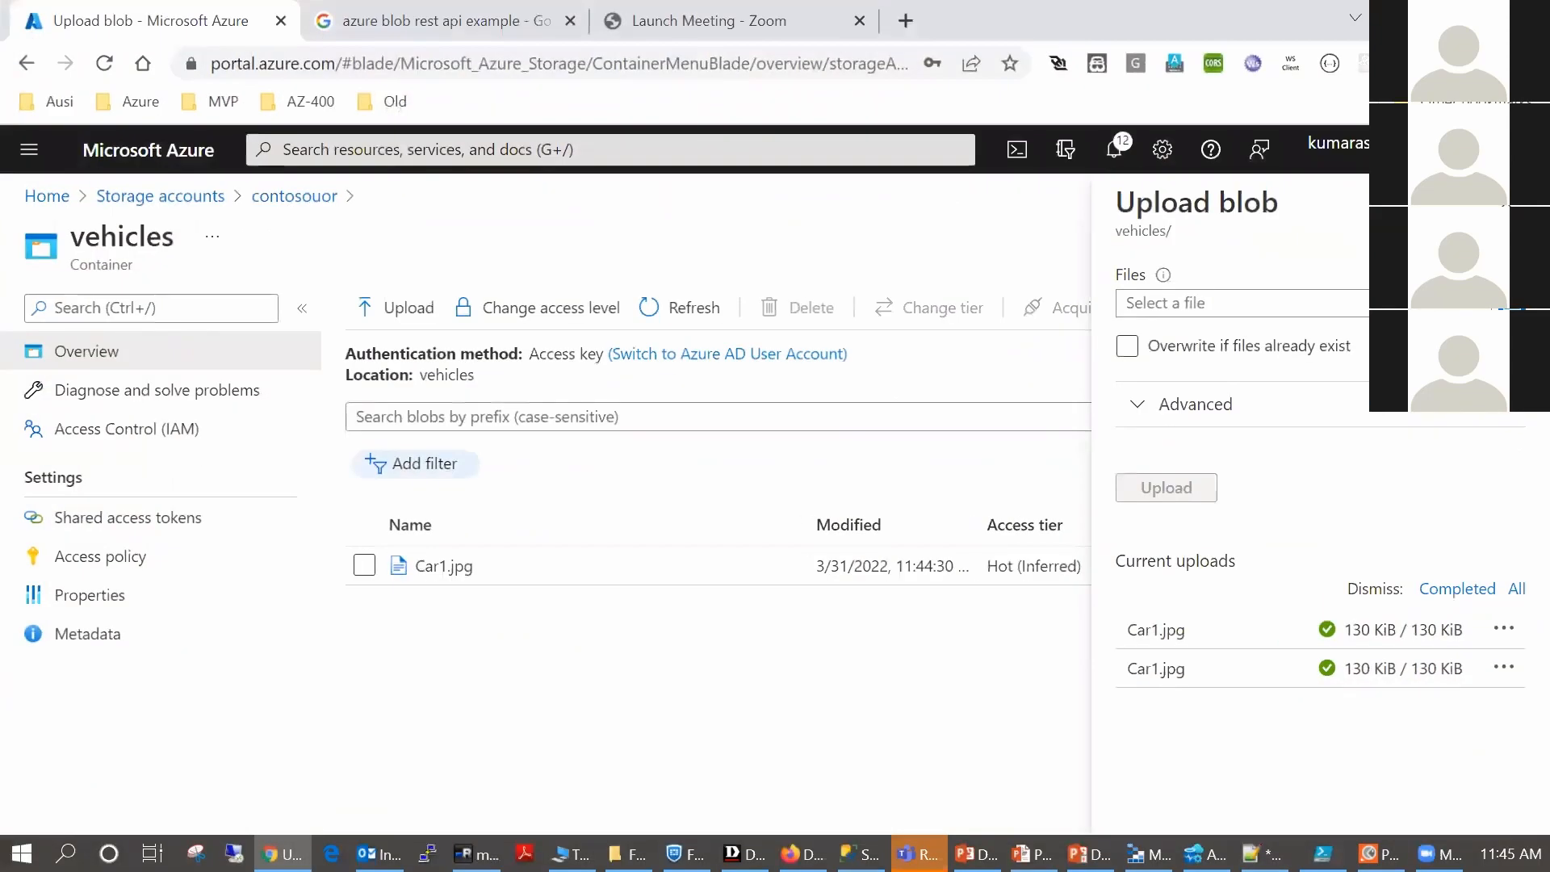
Open the Azure Storage REST API reference at docs.microsoft.com/en-us/rest/api/storageservices/ in a new browser tab and maximize the window
click(1465, 17)
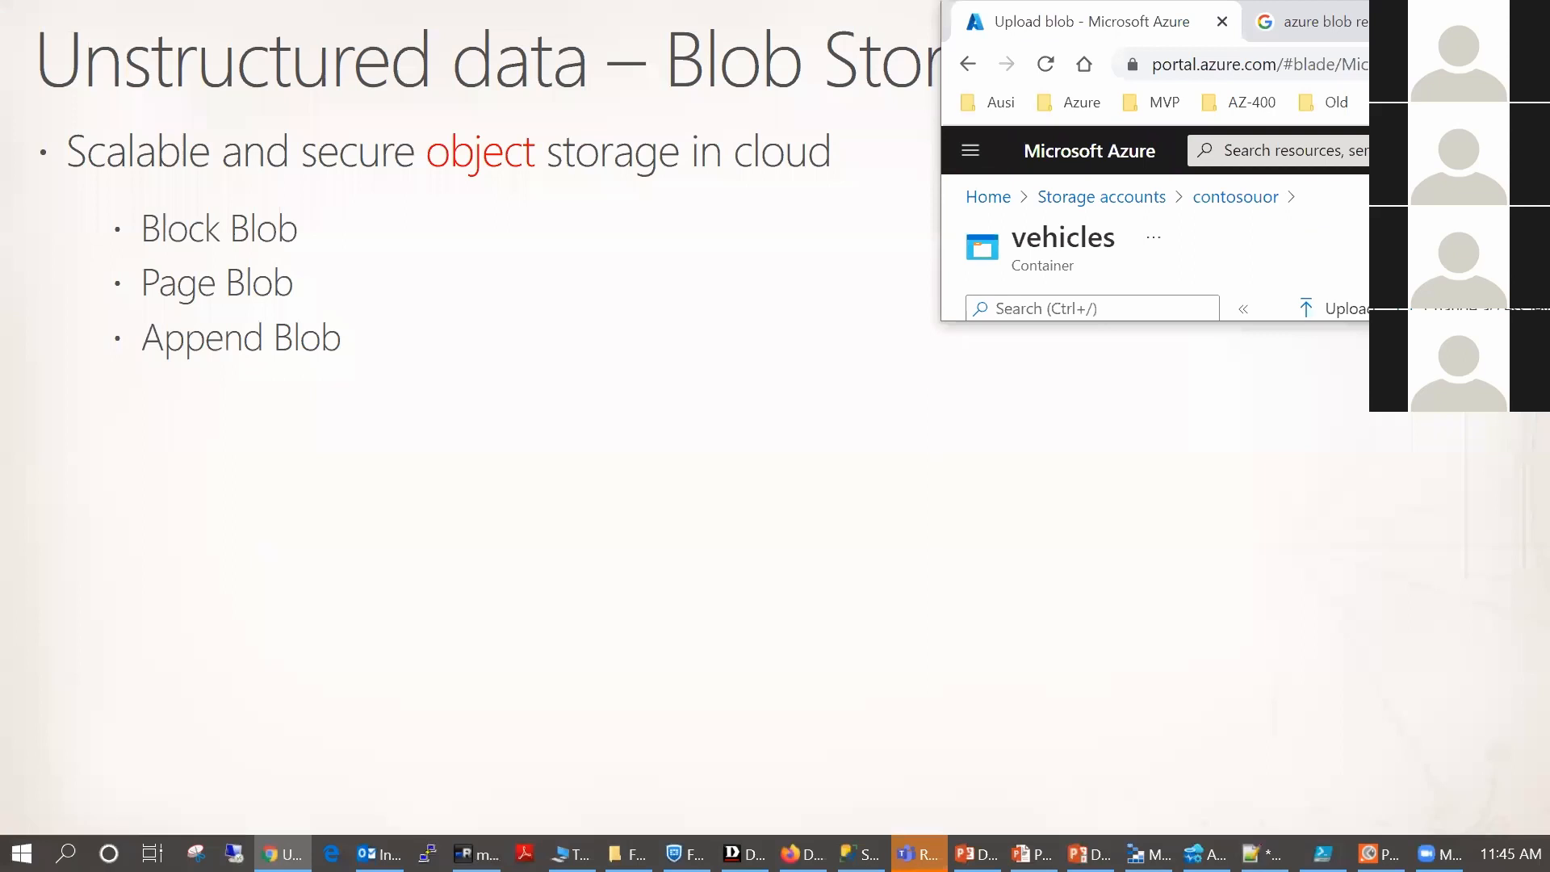
click(808, 275)
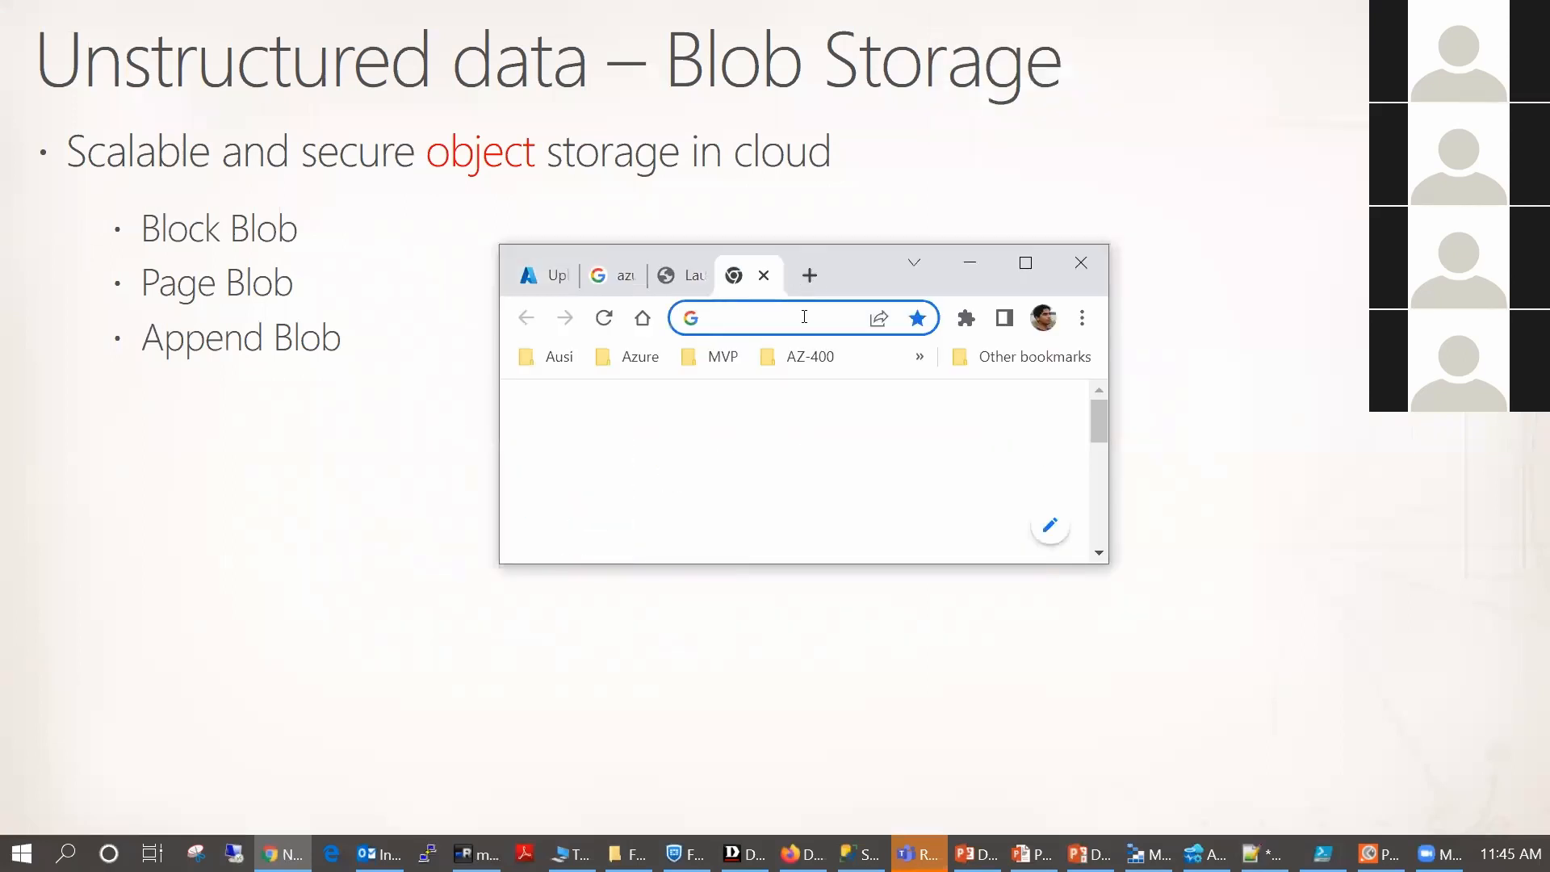
key(ctrl+v)
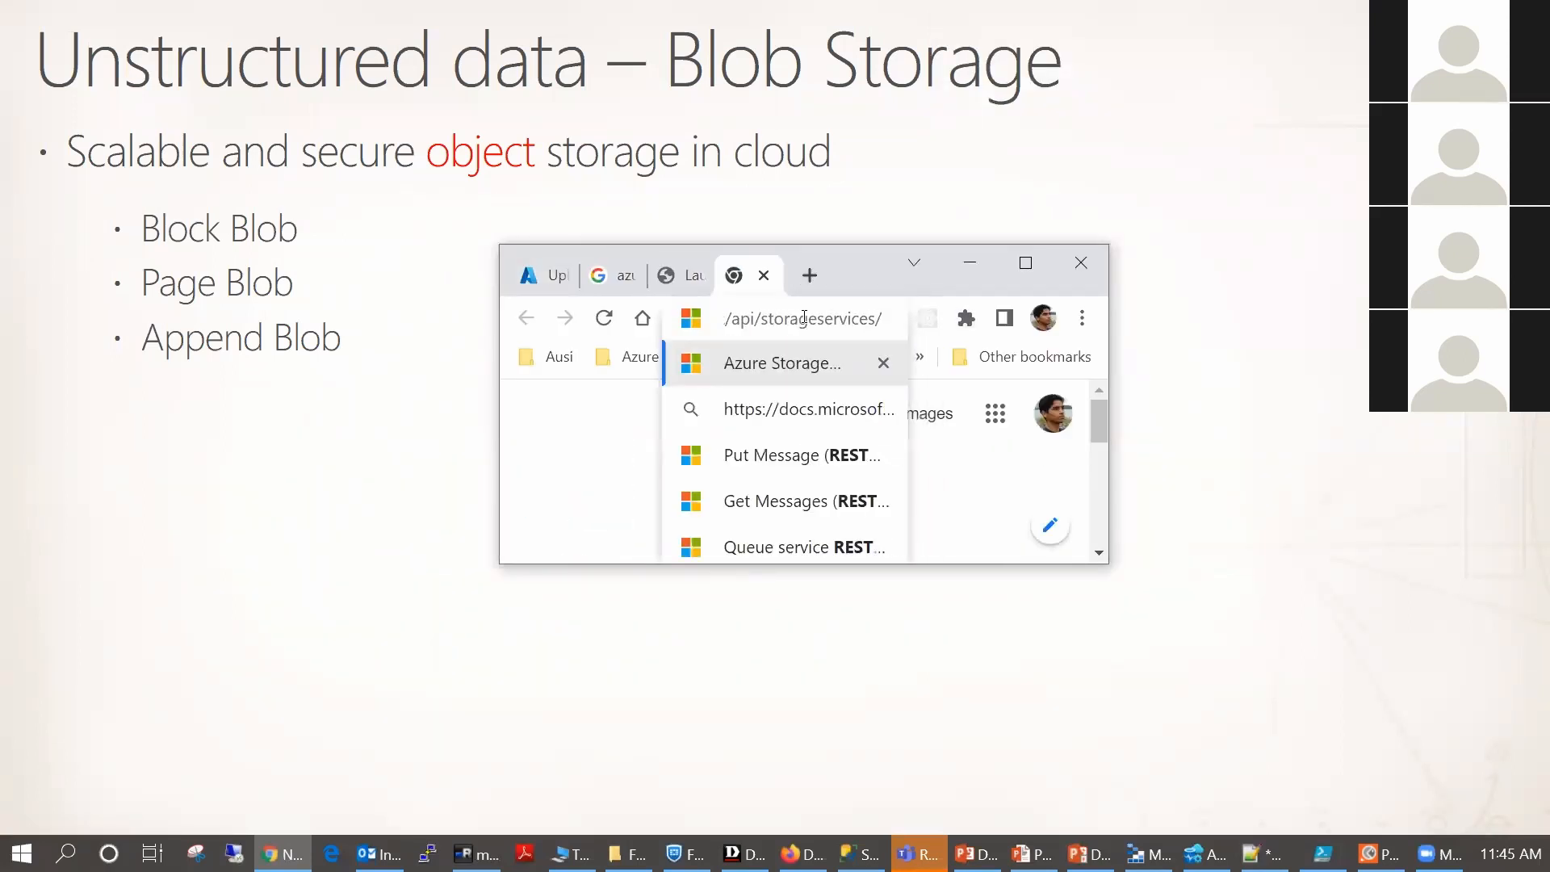
key(Return)
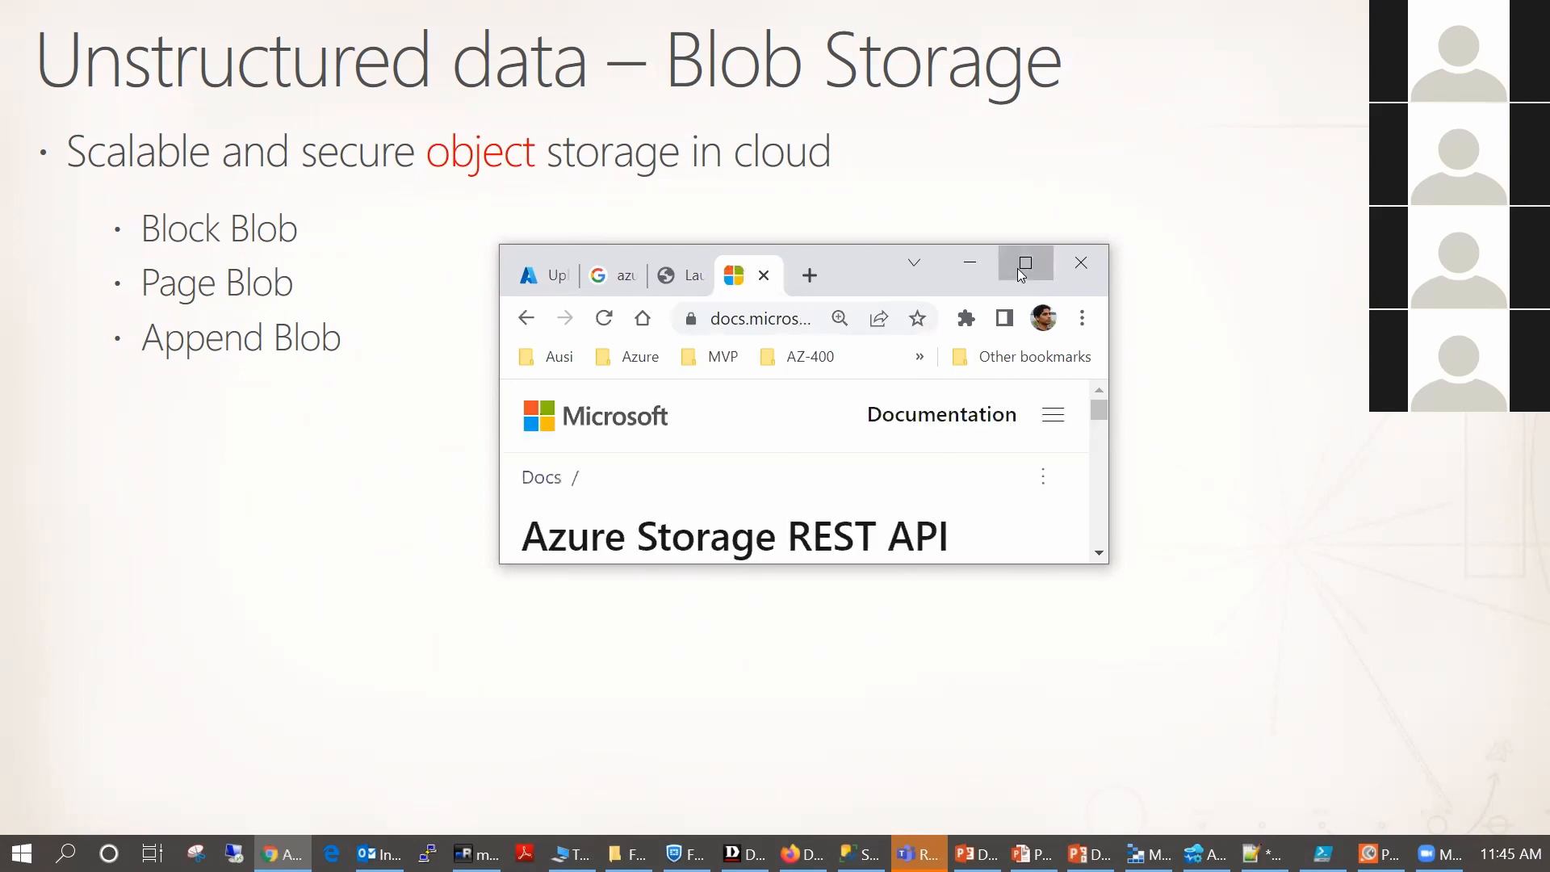
click(1025, 264)
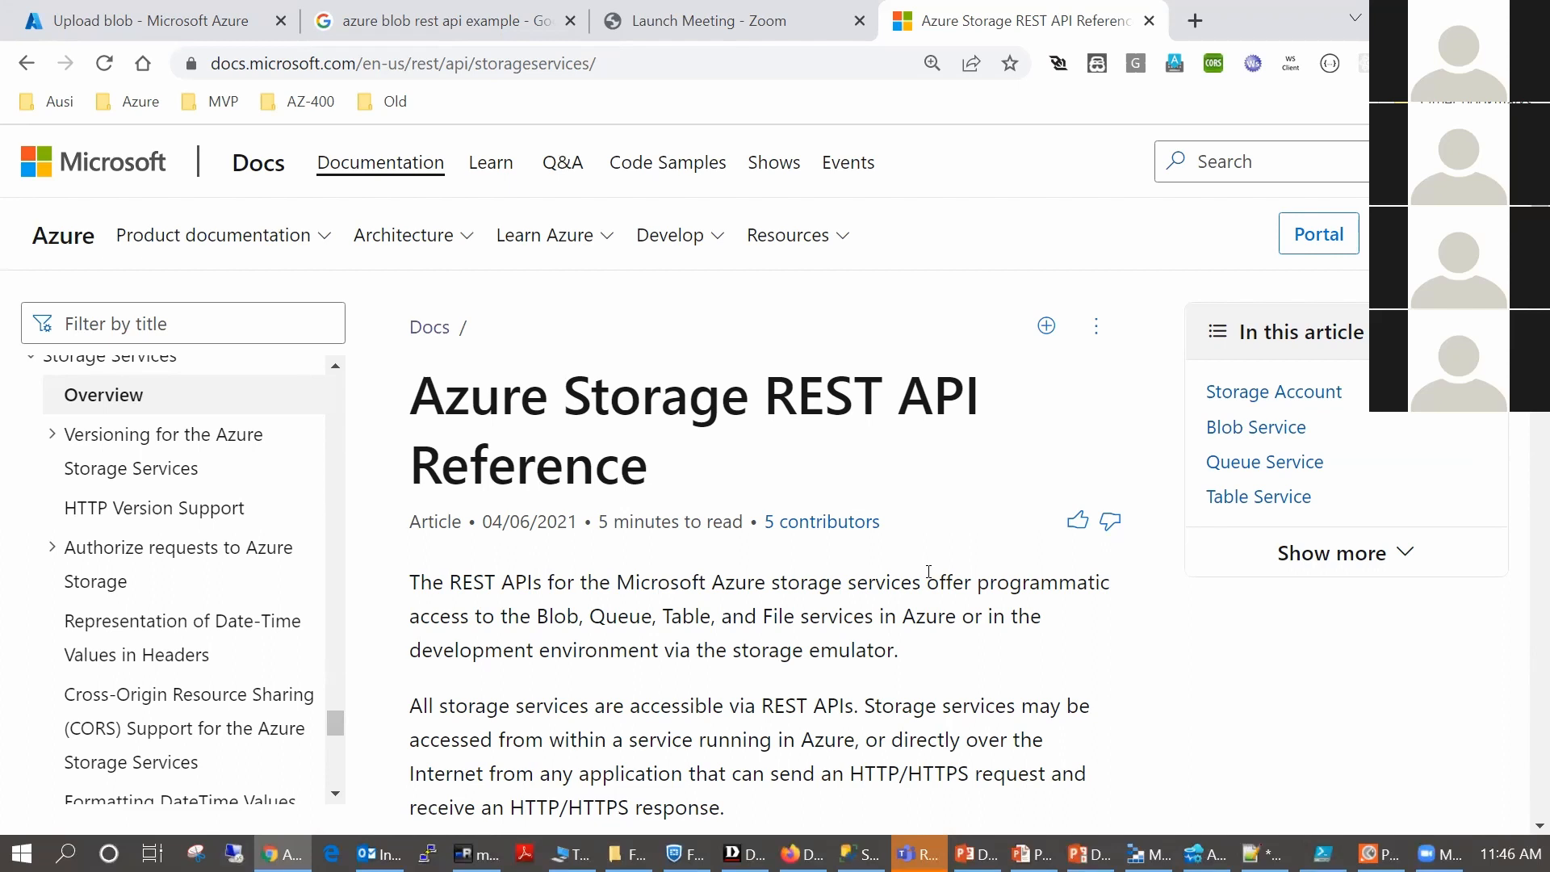
Look through the Azure Storage REST API reference, including its Blob Service section on blob types and operations
scroll(919, 523, down, 3)
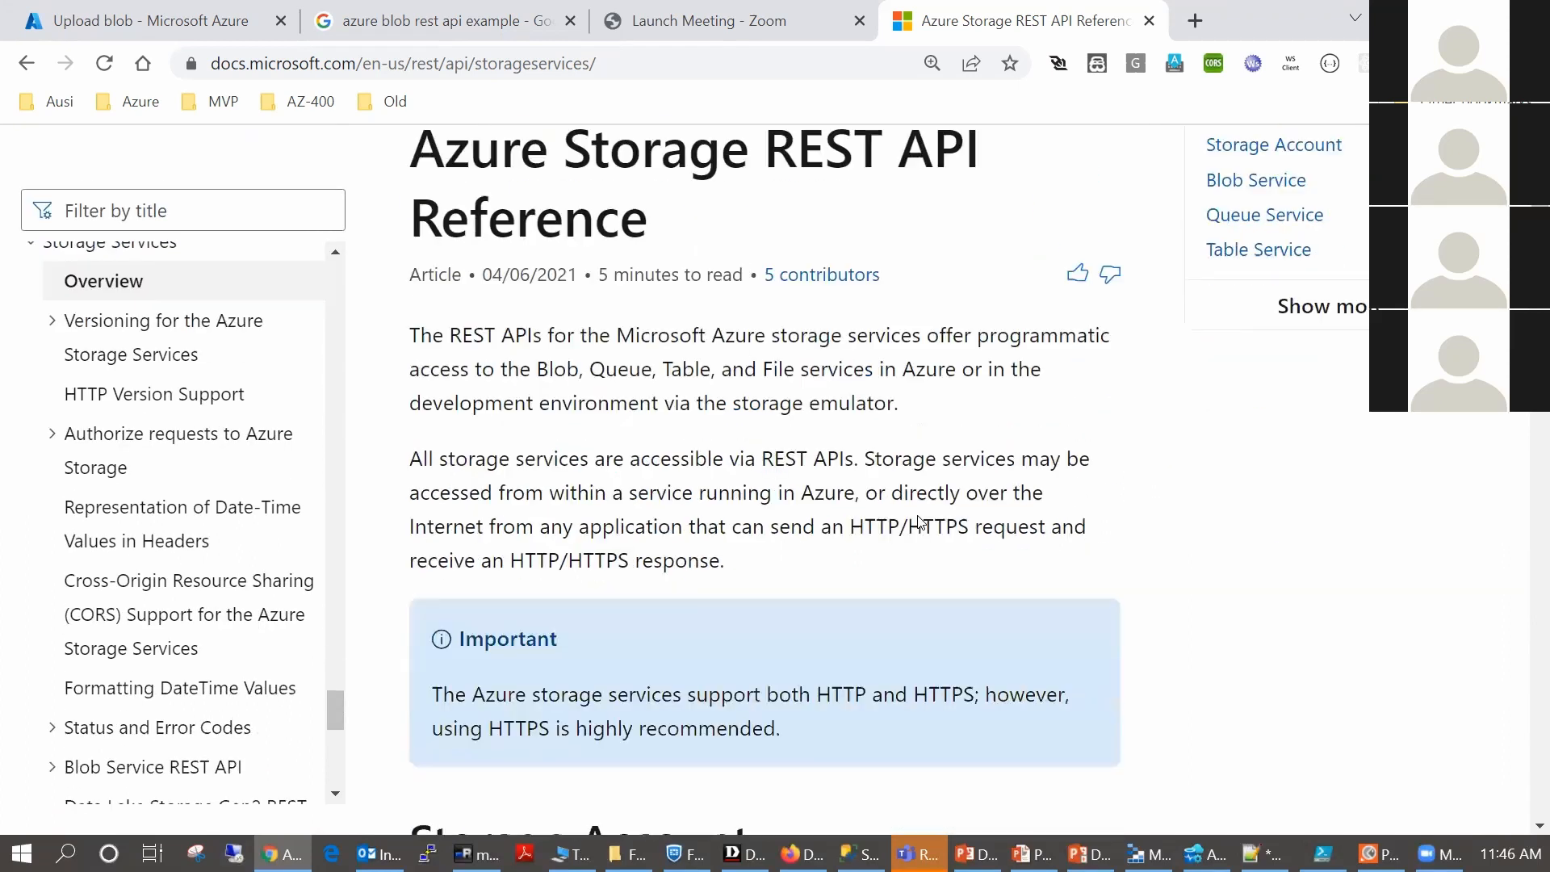
scroll(920, 523, down, 10)
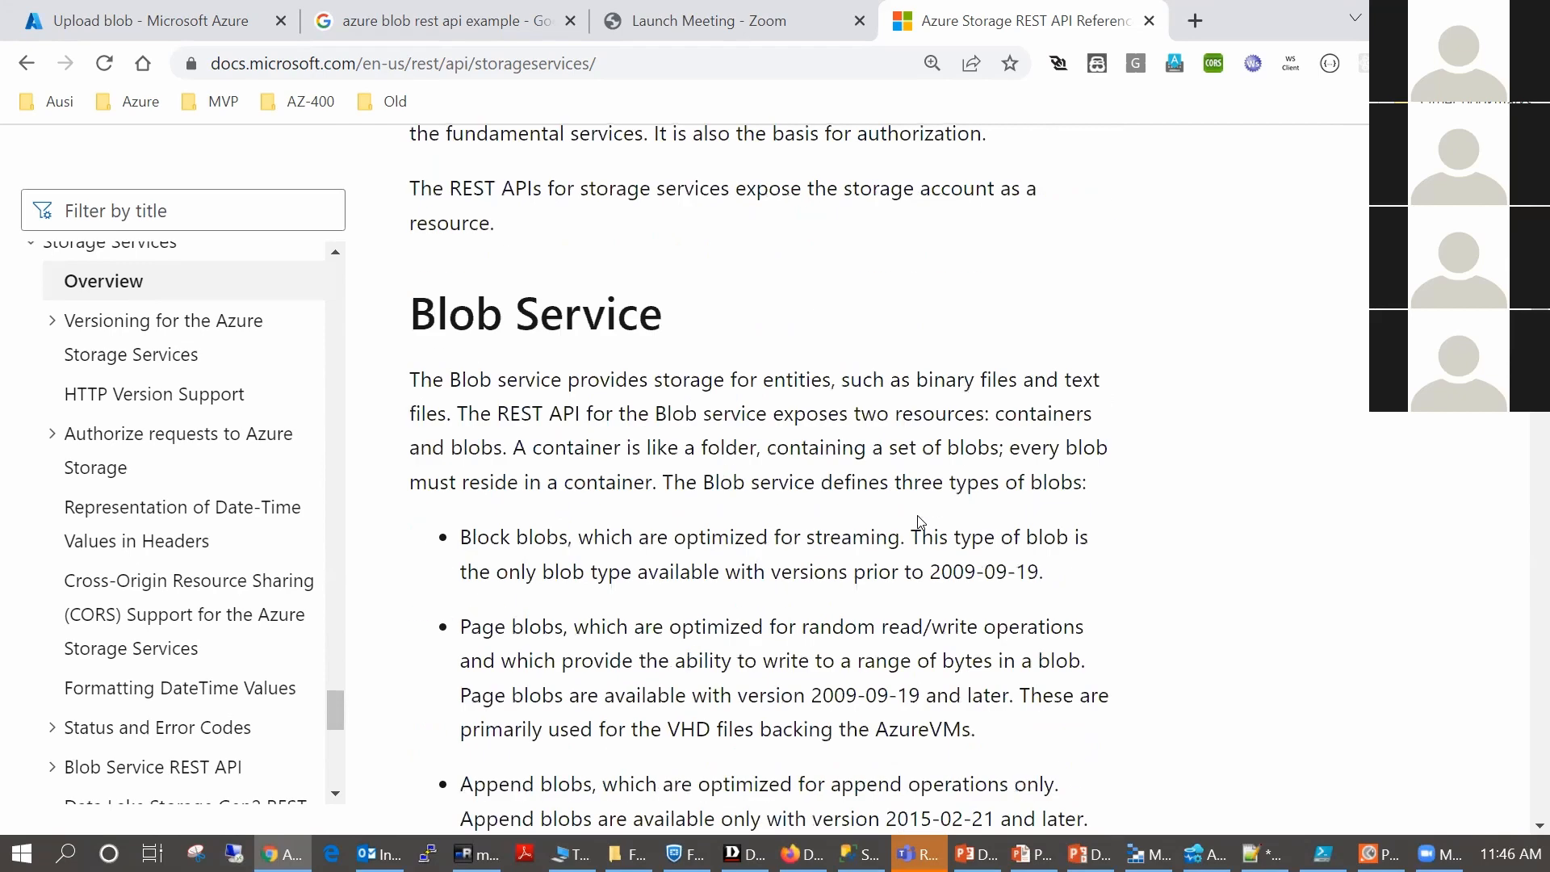
scroll(920, 523, down, 6)
scroll(919, 523, down, 20)
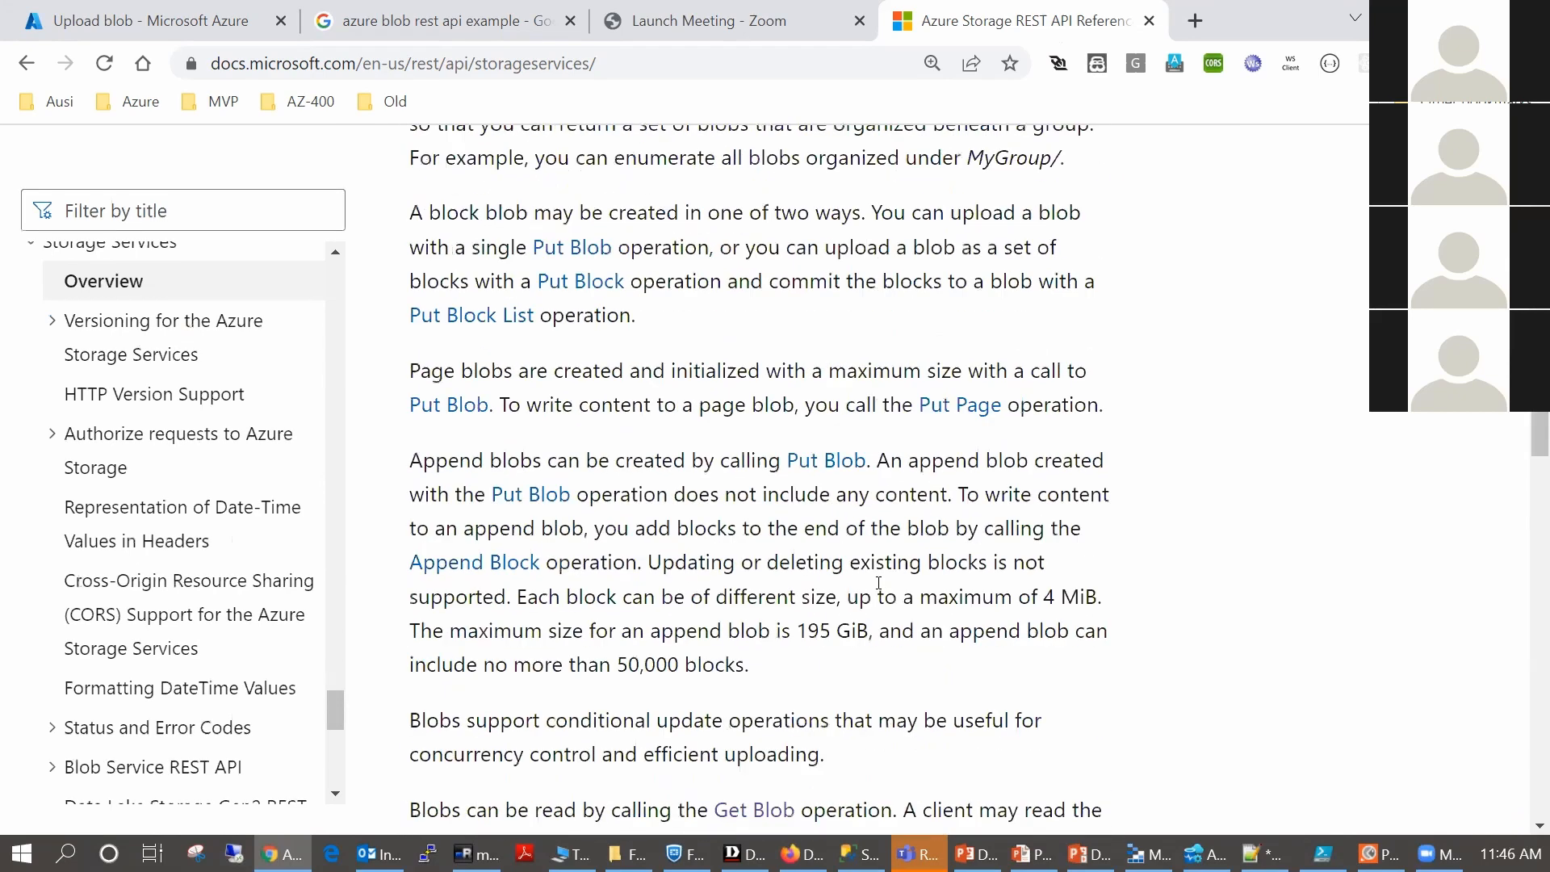
scroll(1271, 562, up, 20)
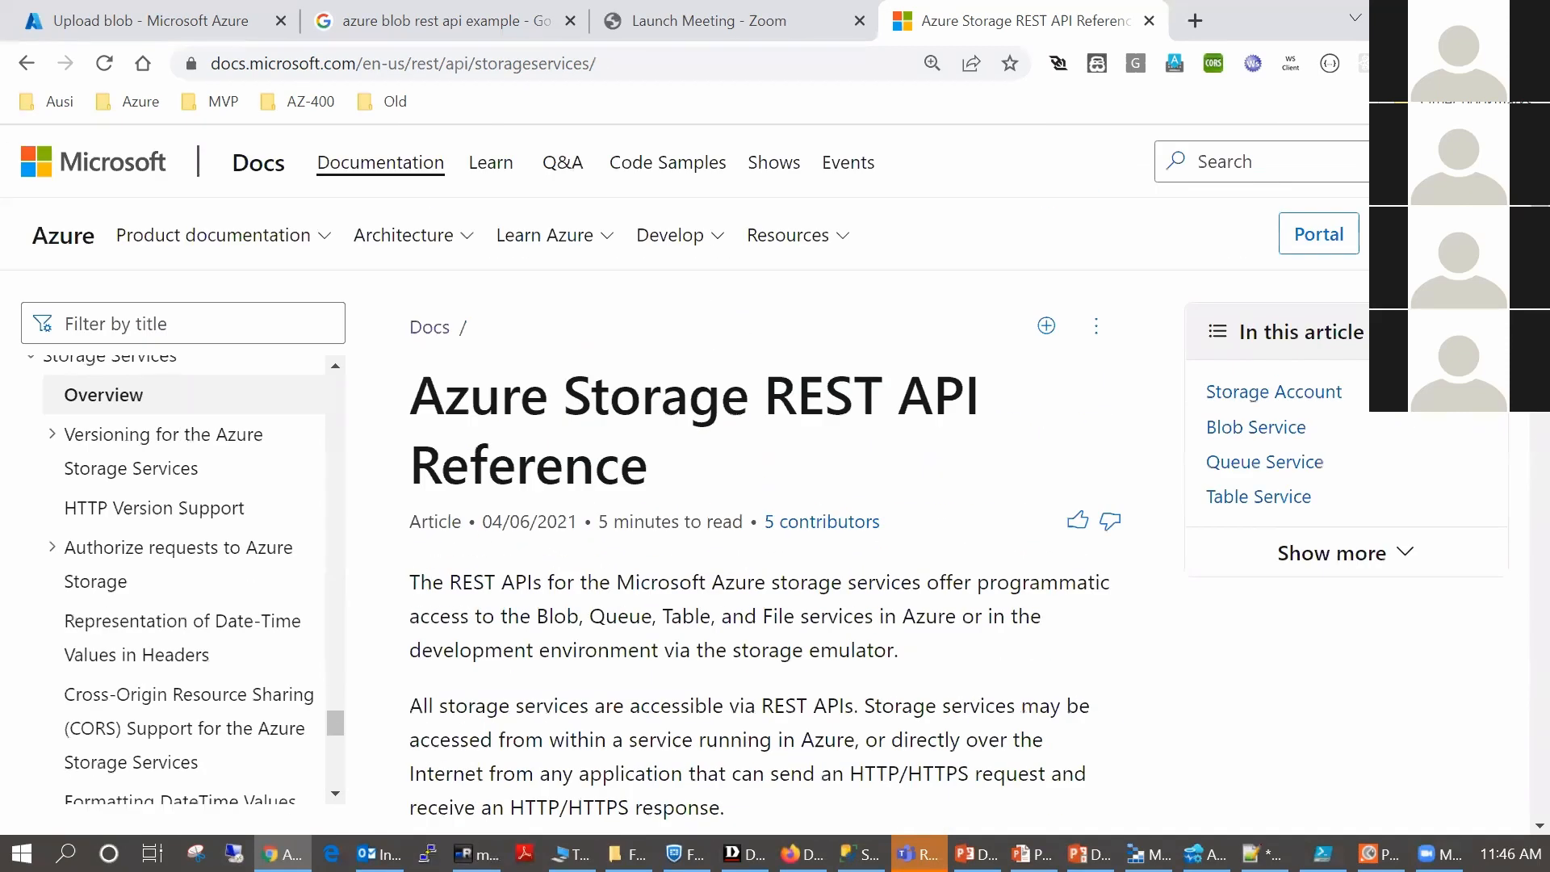
key(alt+Tab)
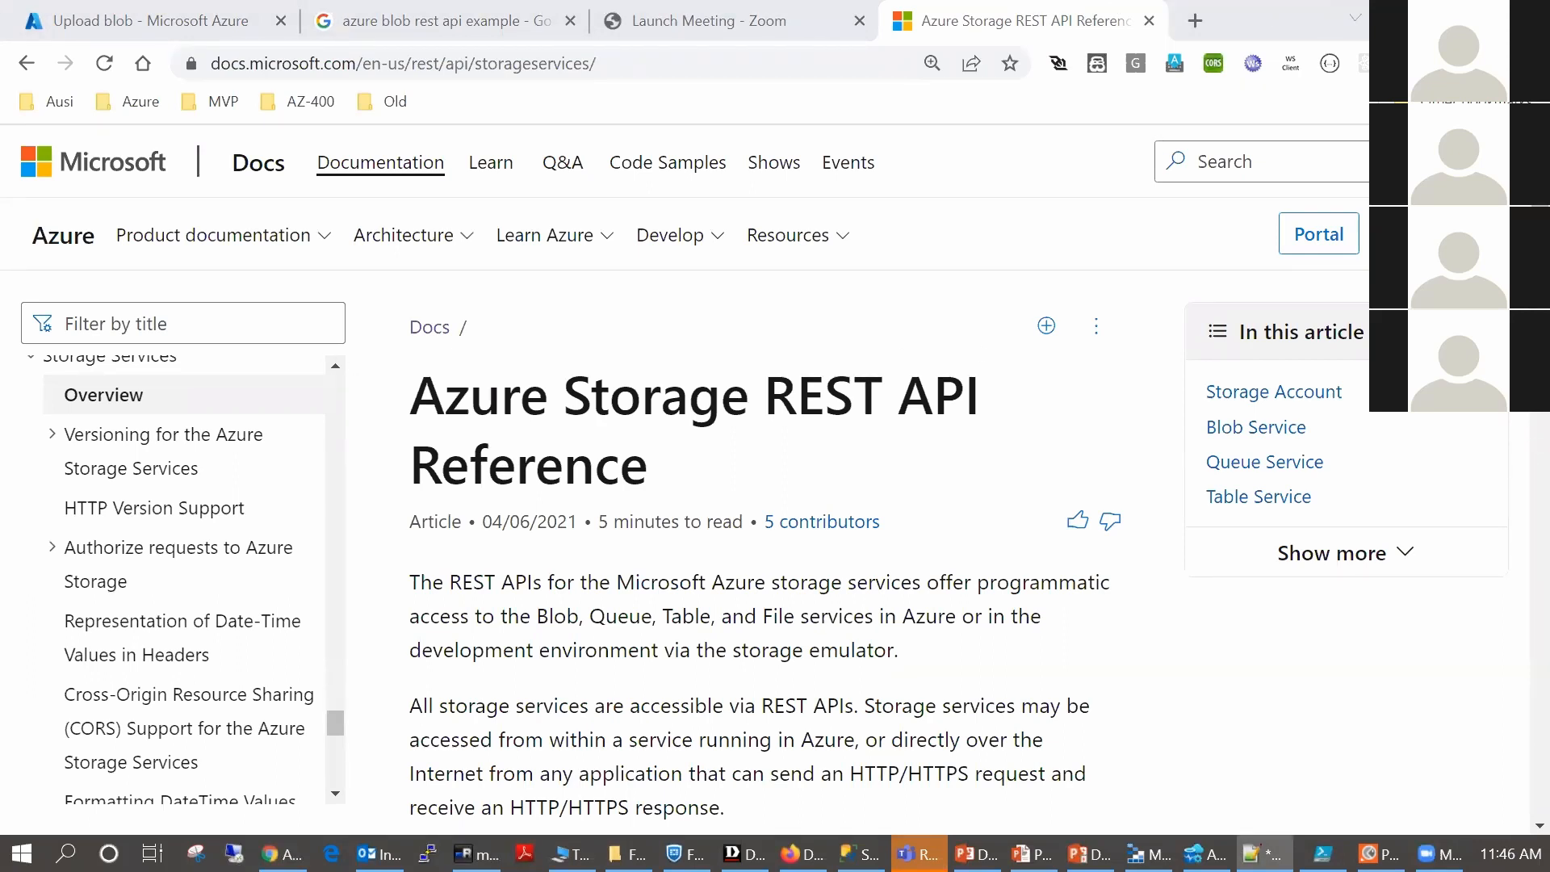
drag(1376, 32, 934, 282)
click(810, 275)
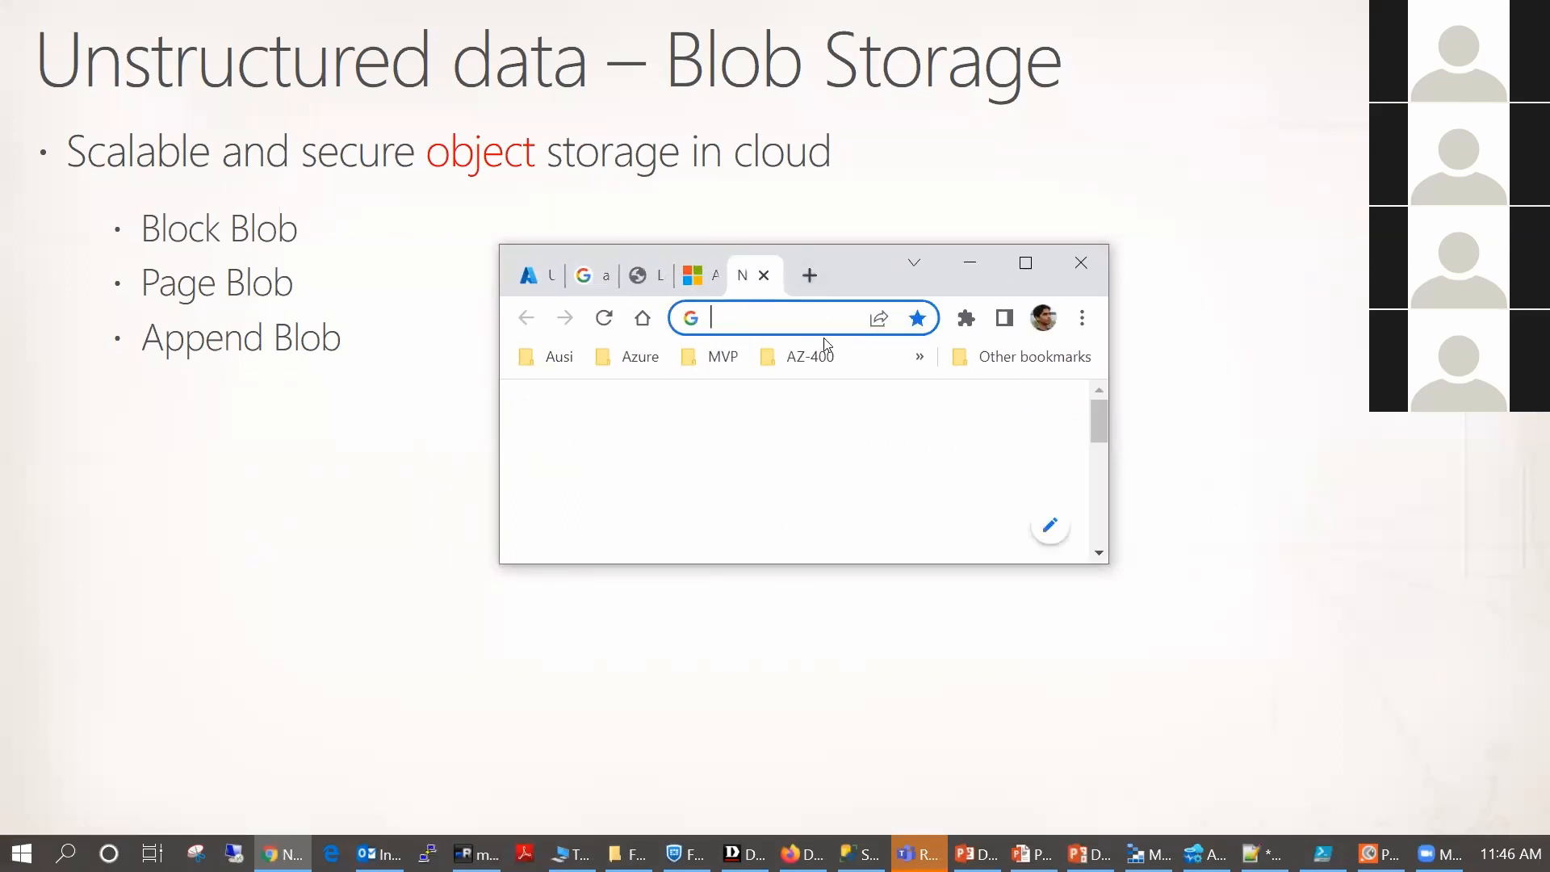
key(ctrl+v)
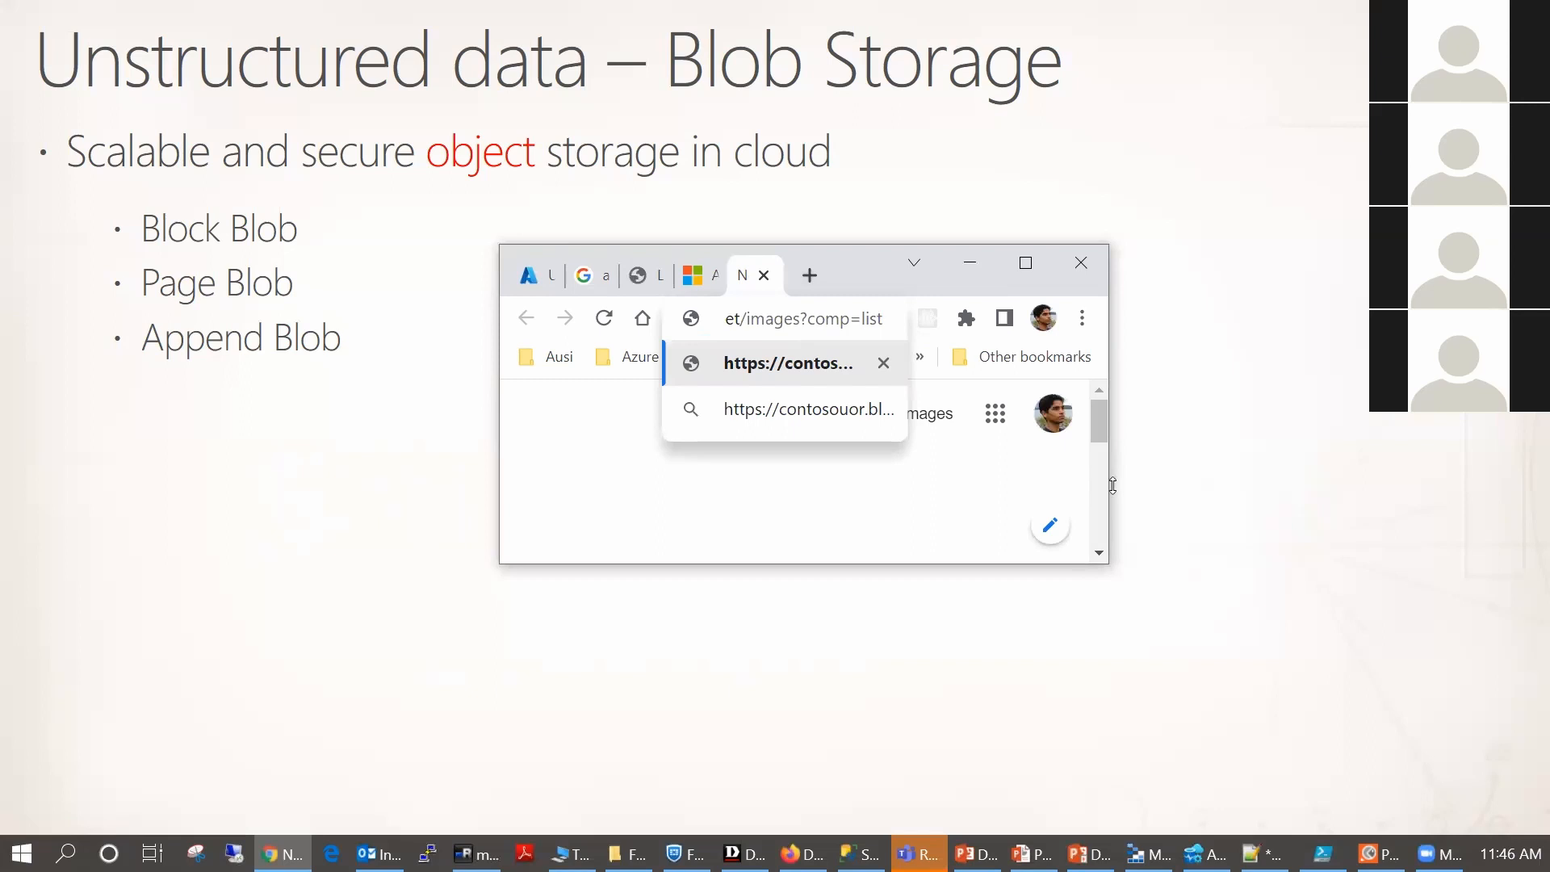
drag(1112, 485, 1353, 486)
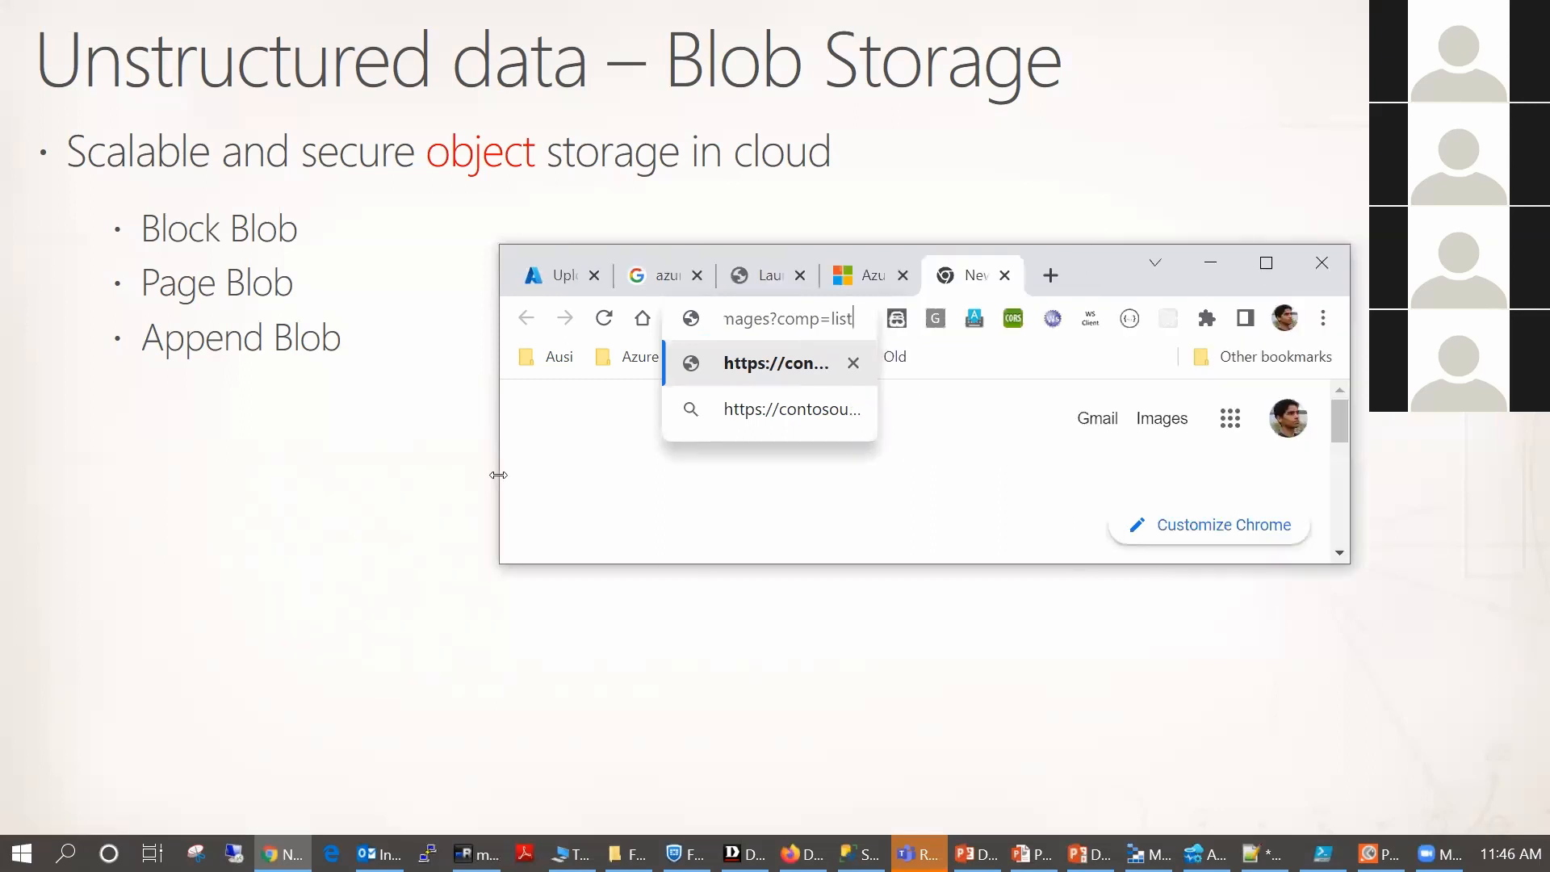
drag(498, 475, 19, 414)
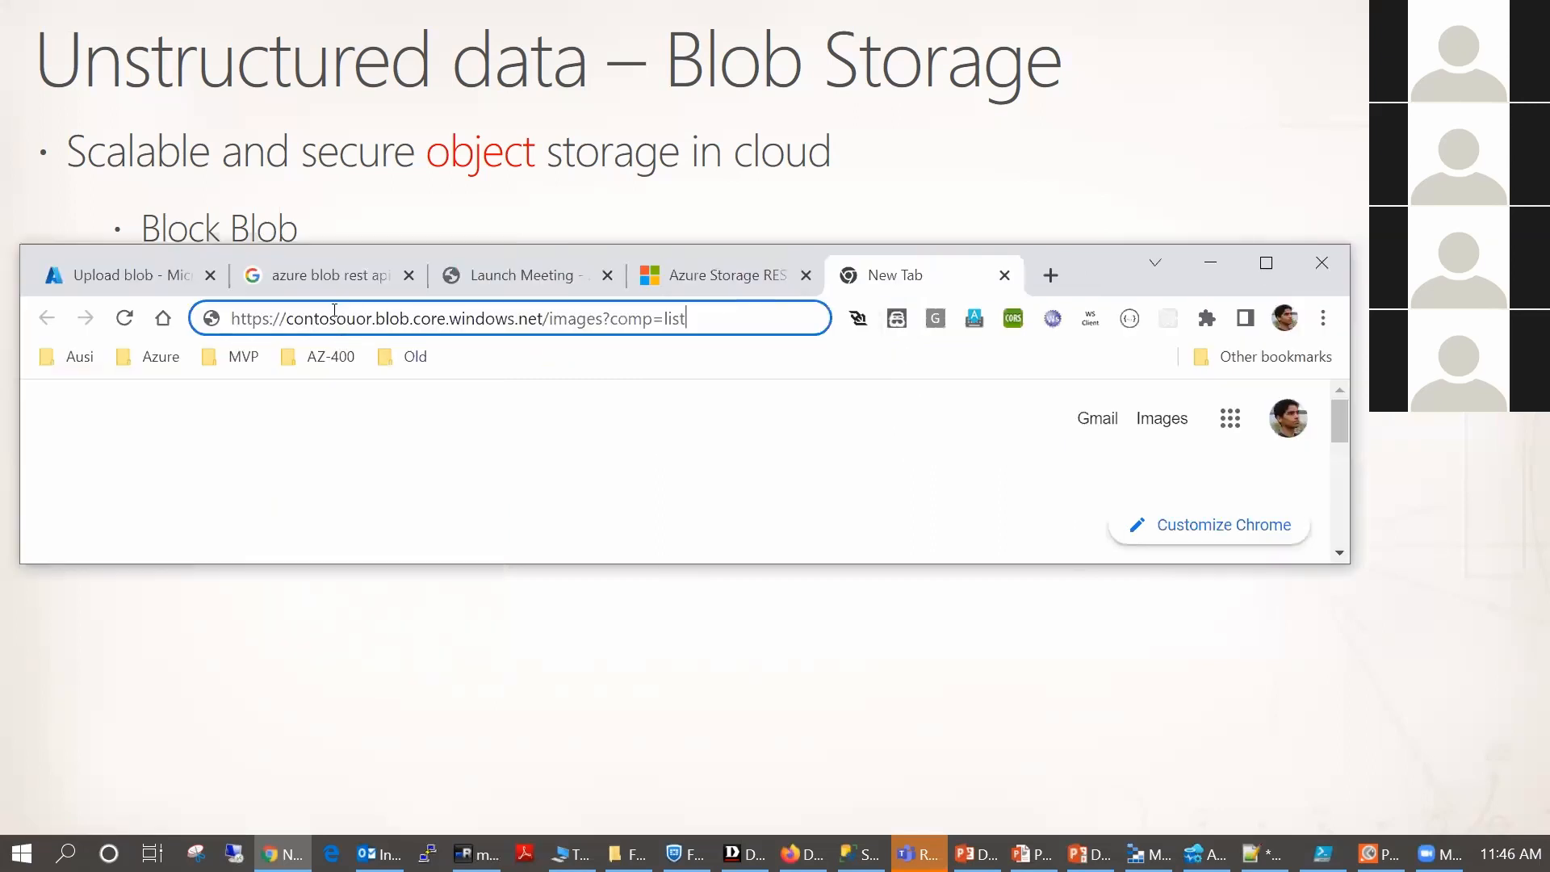
Replace the container name images in the list URL with vehicle and load the address
double_click(331, 320)
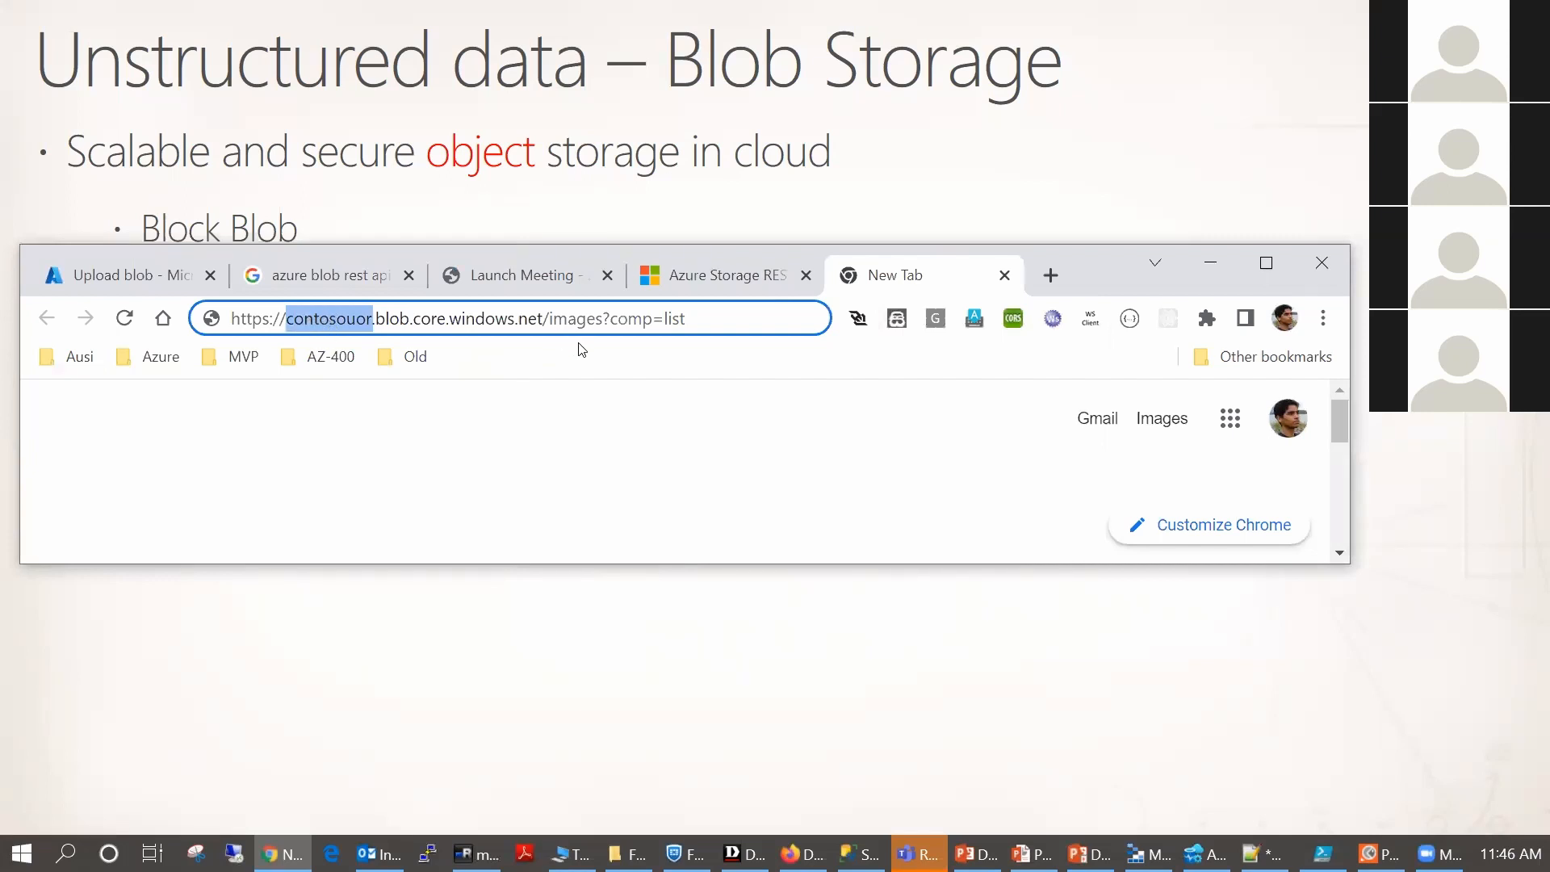
double_click(574, 318)
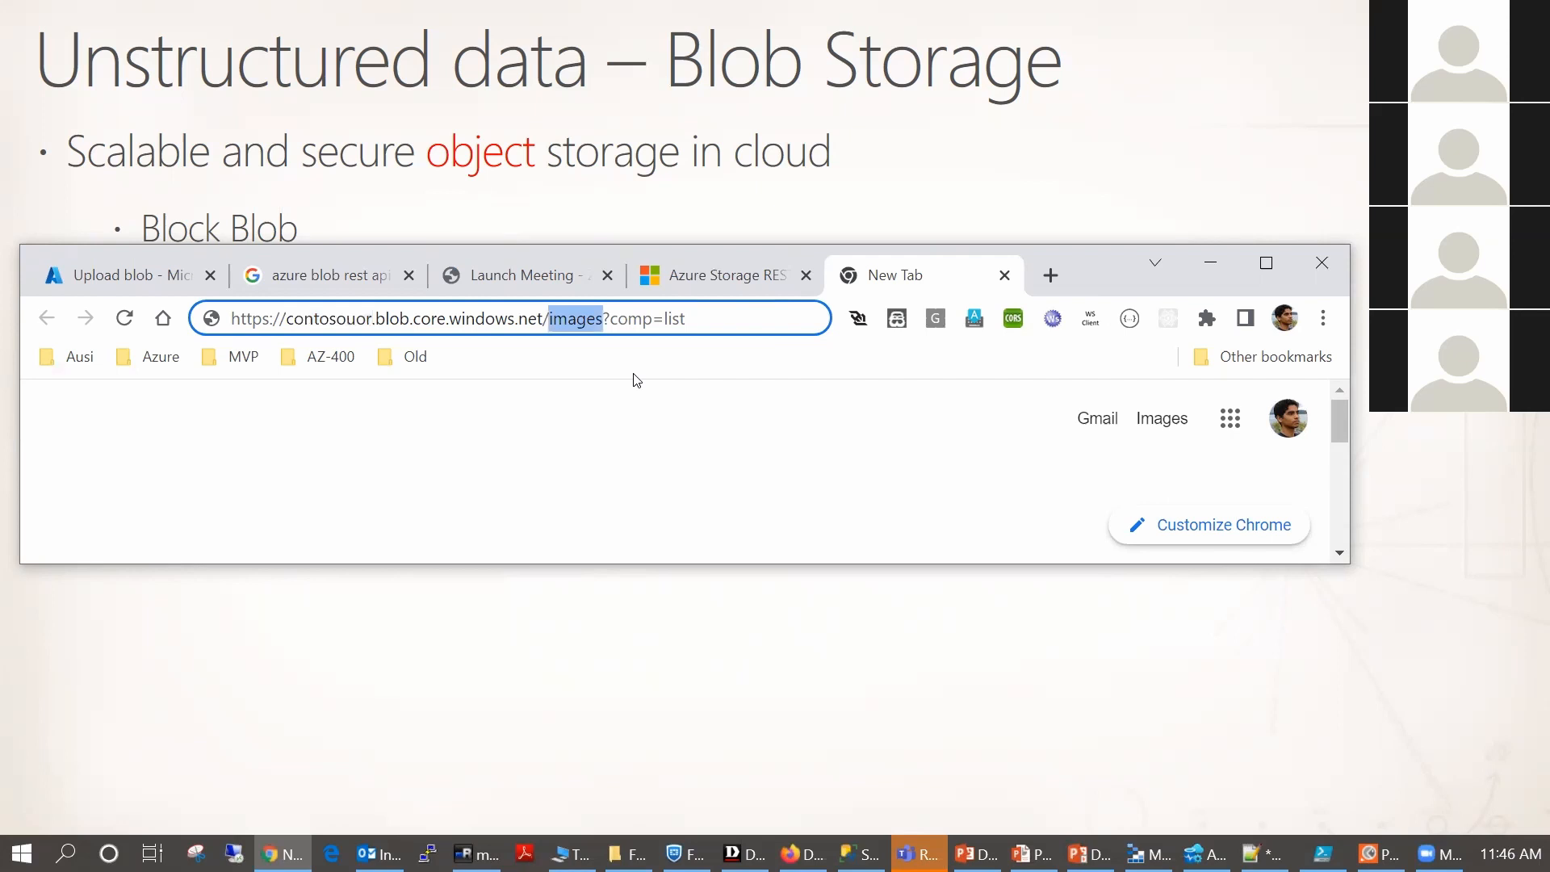
text(veh)
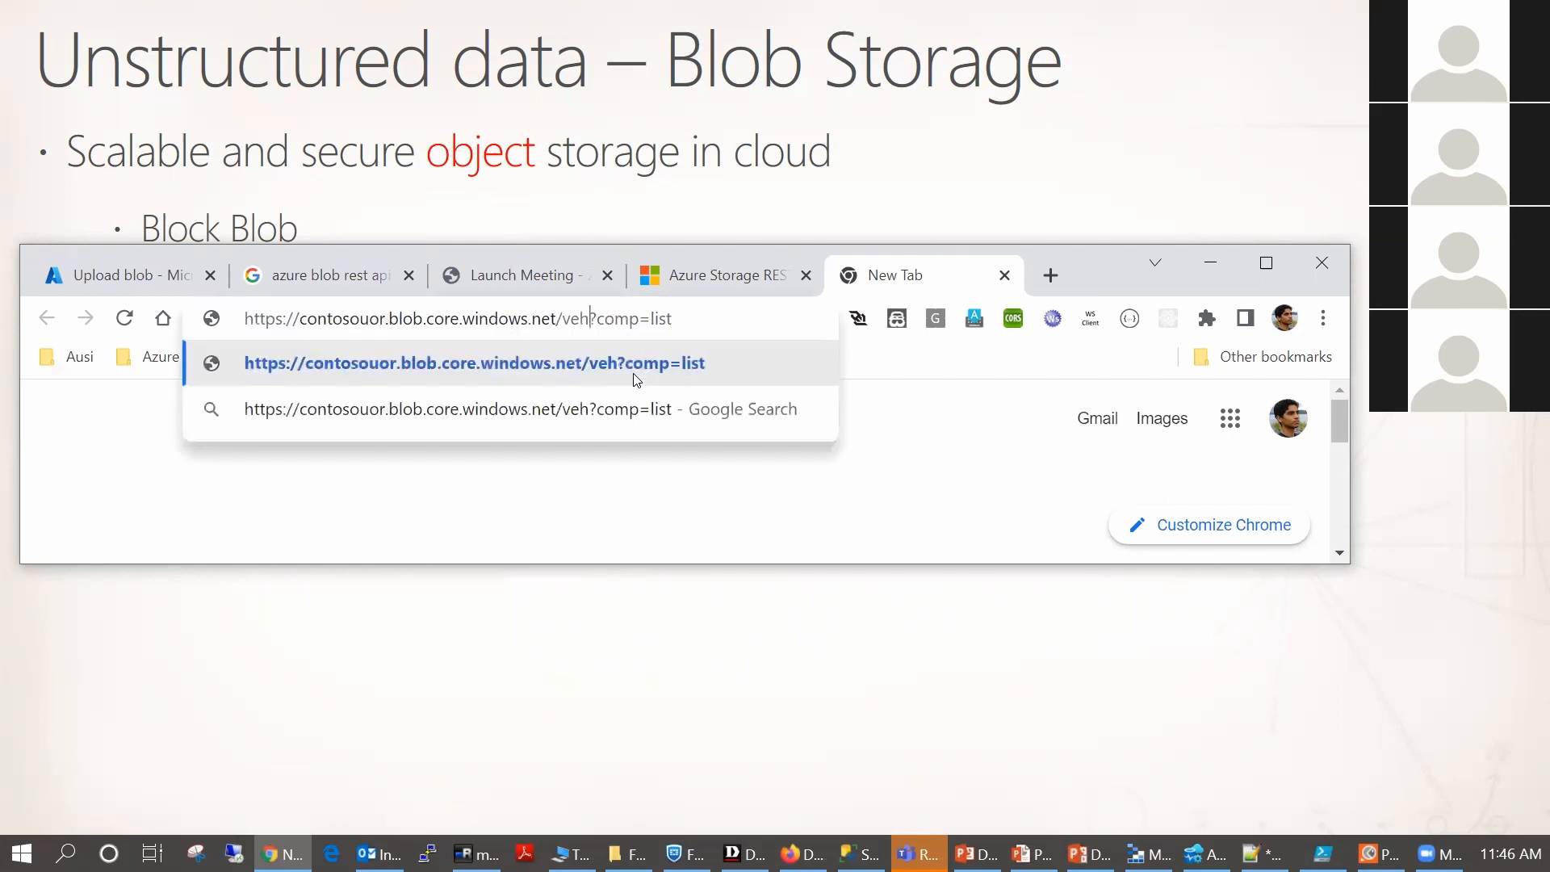
key(BackSpace)
text(icle)
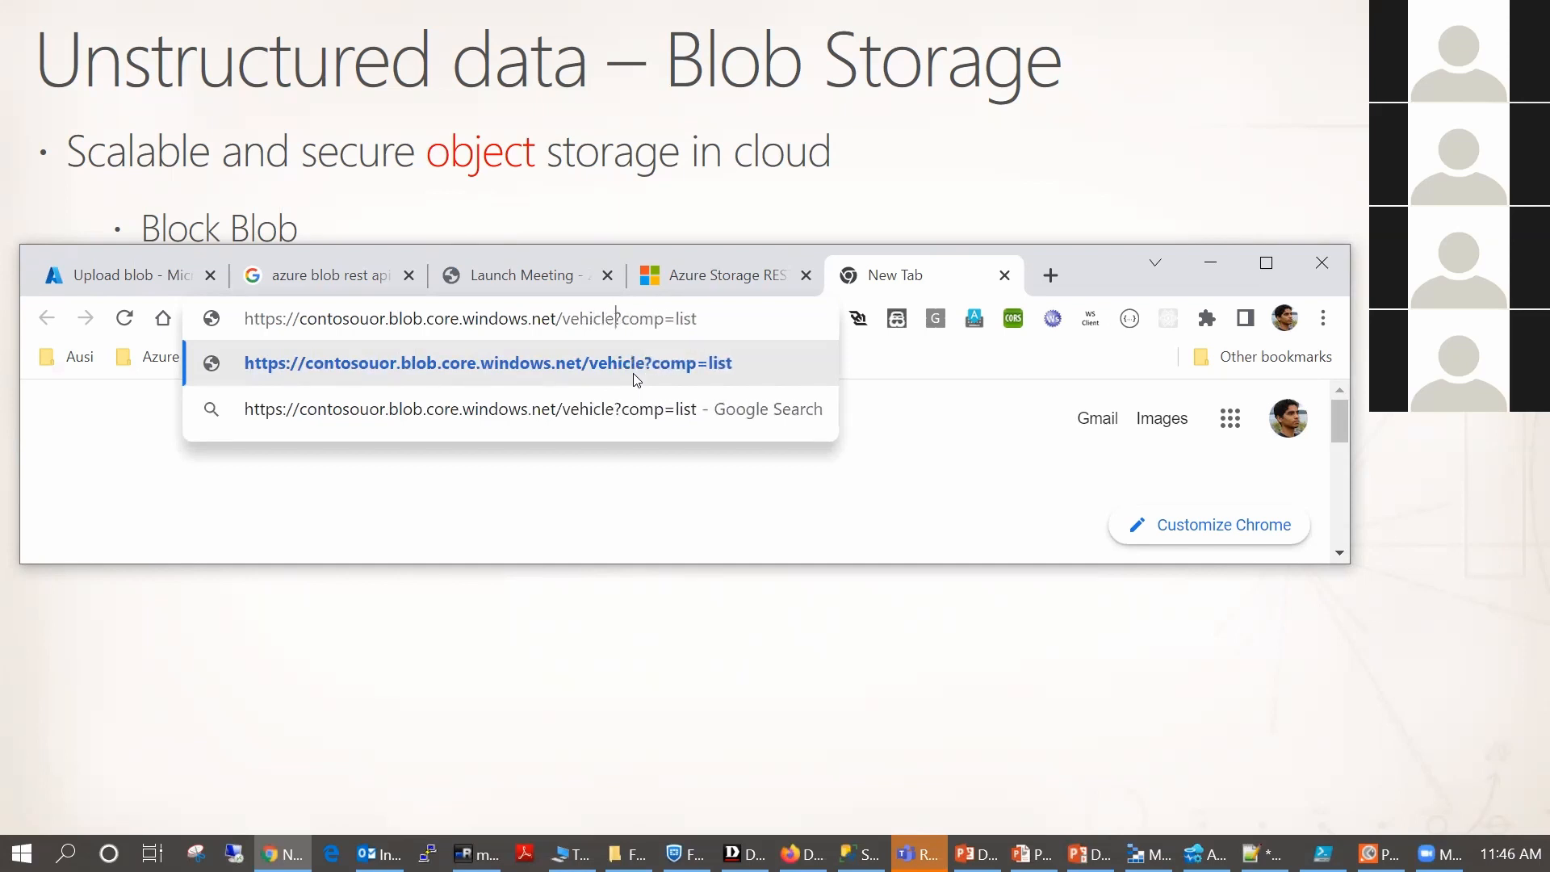
key(Return)
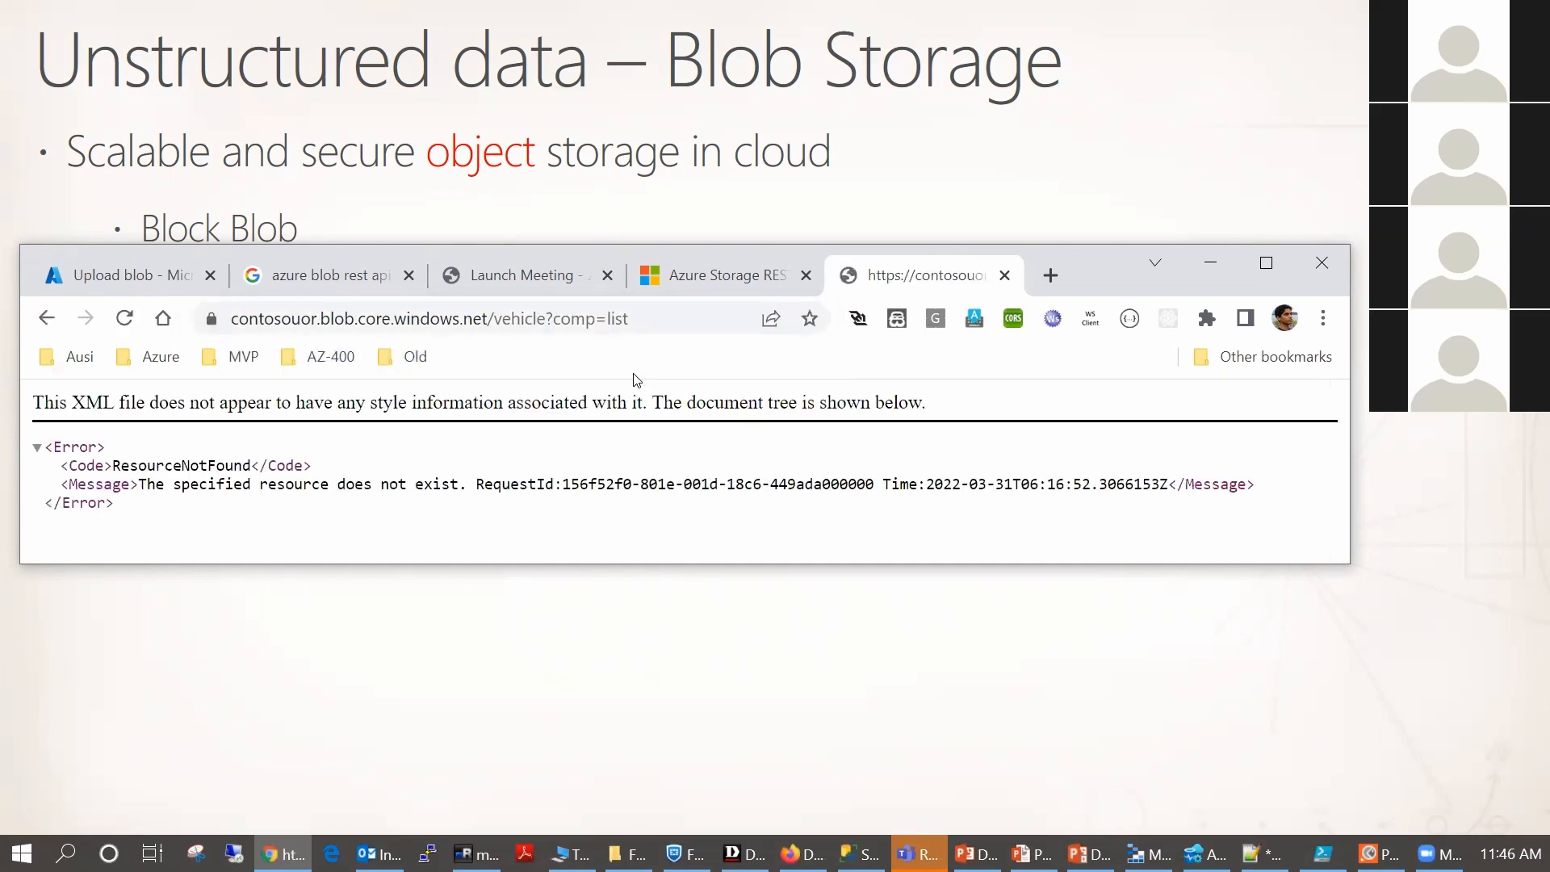
Correct the container name in the URL to vehicles, load the blob listing, and enlarge the browser window to show the full XML
click(535, 318)
click(546, 318)
click(602, 318)
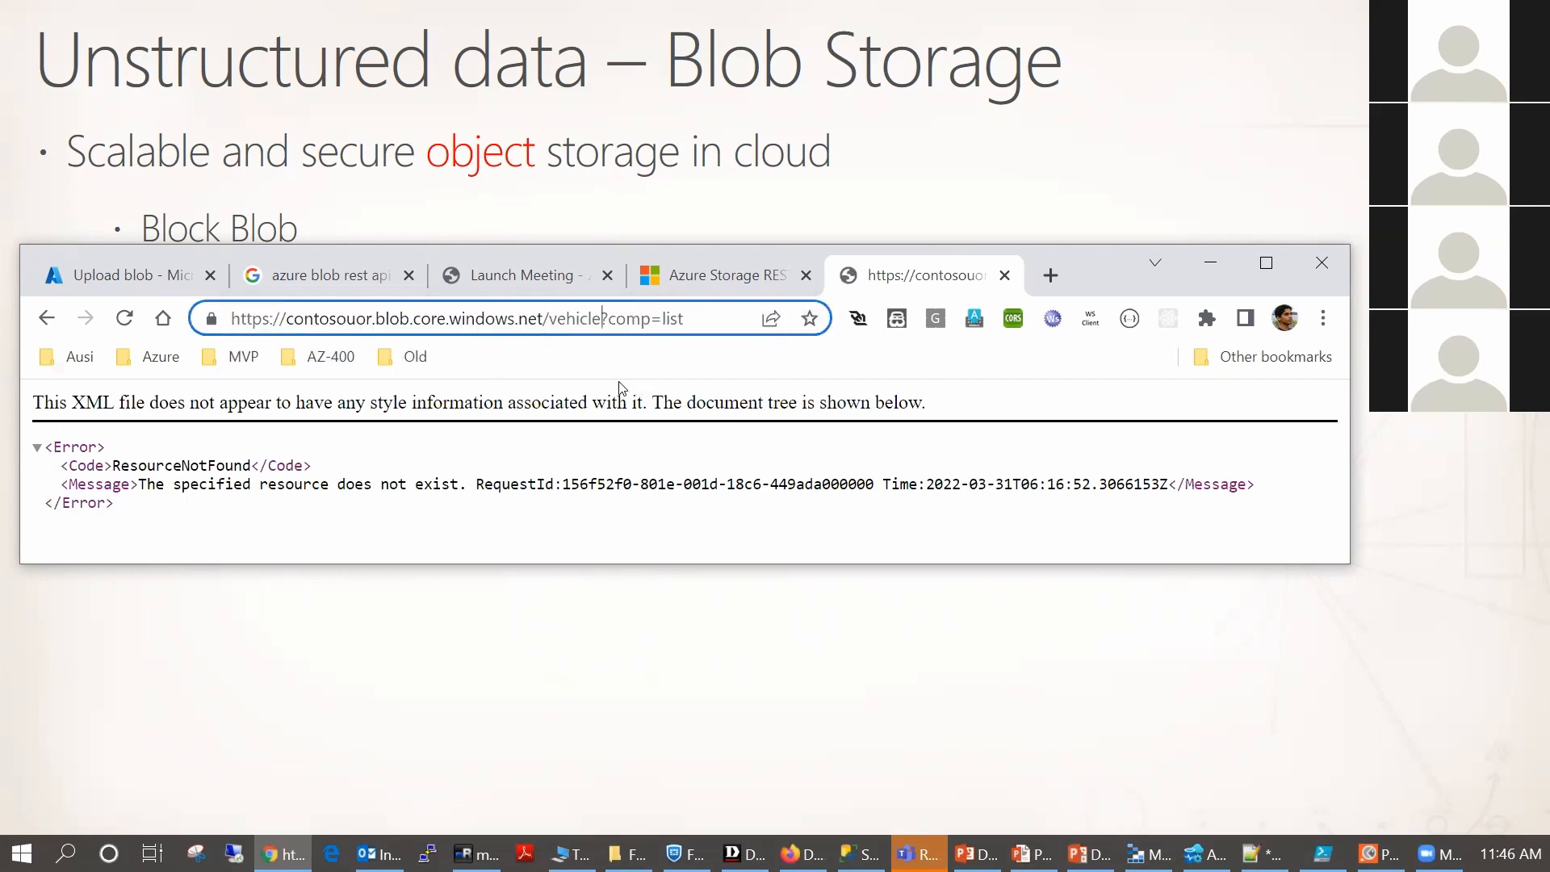
text(s)
key(Return)
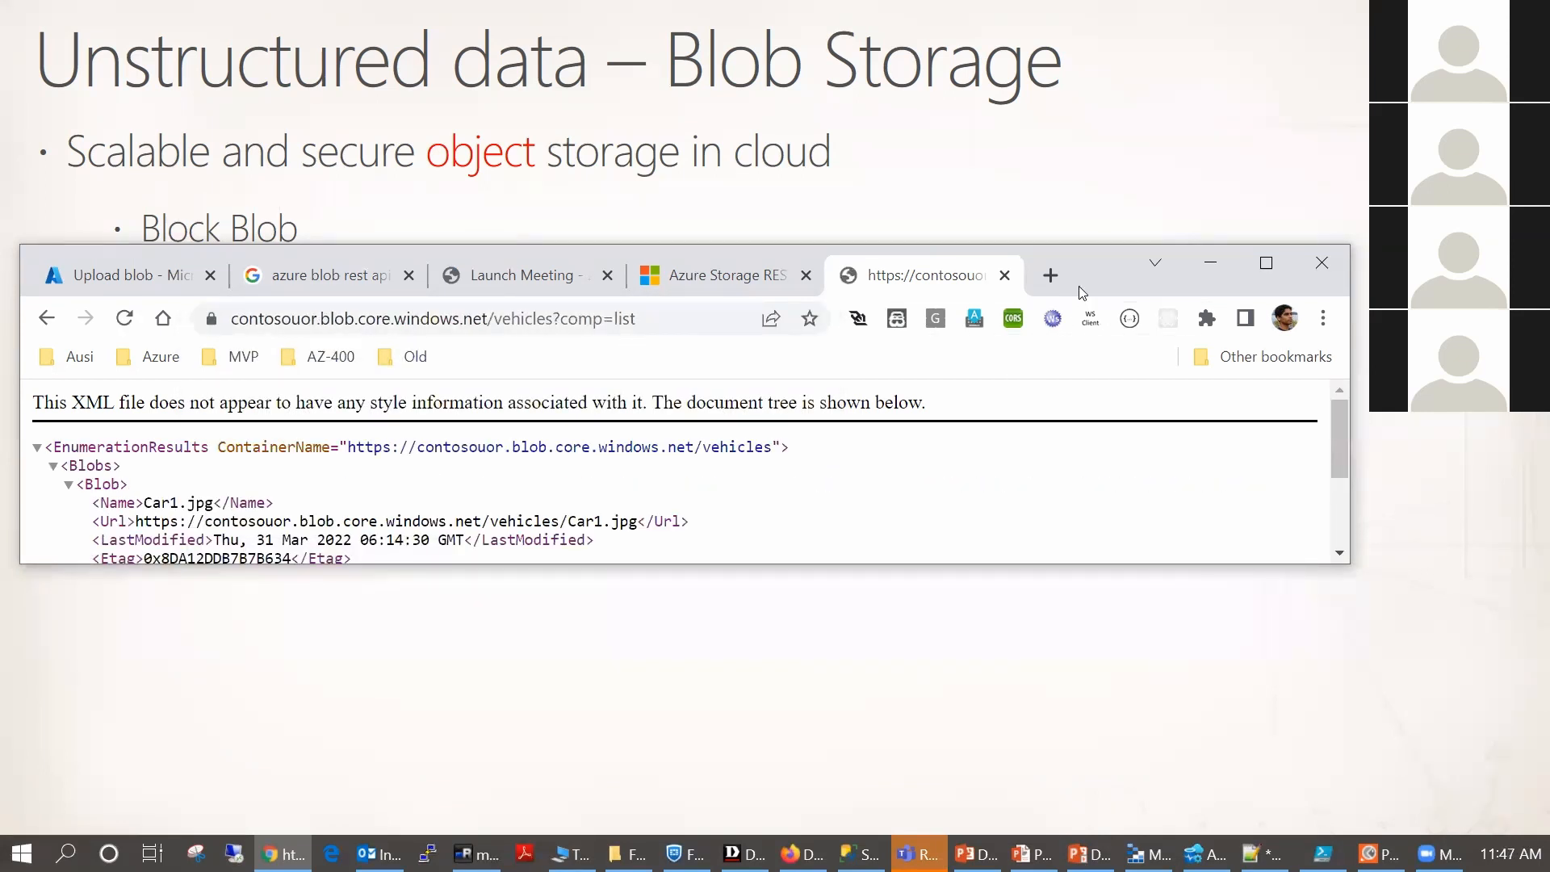
drag(1096, 245, 1111, 145)
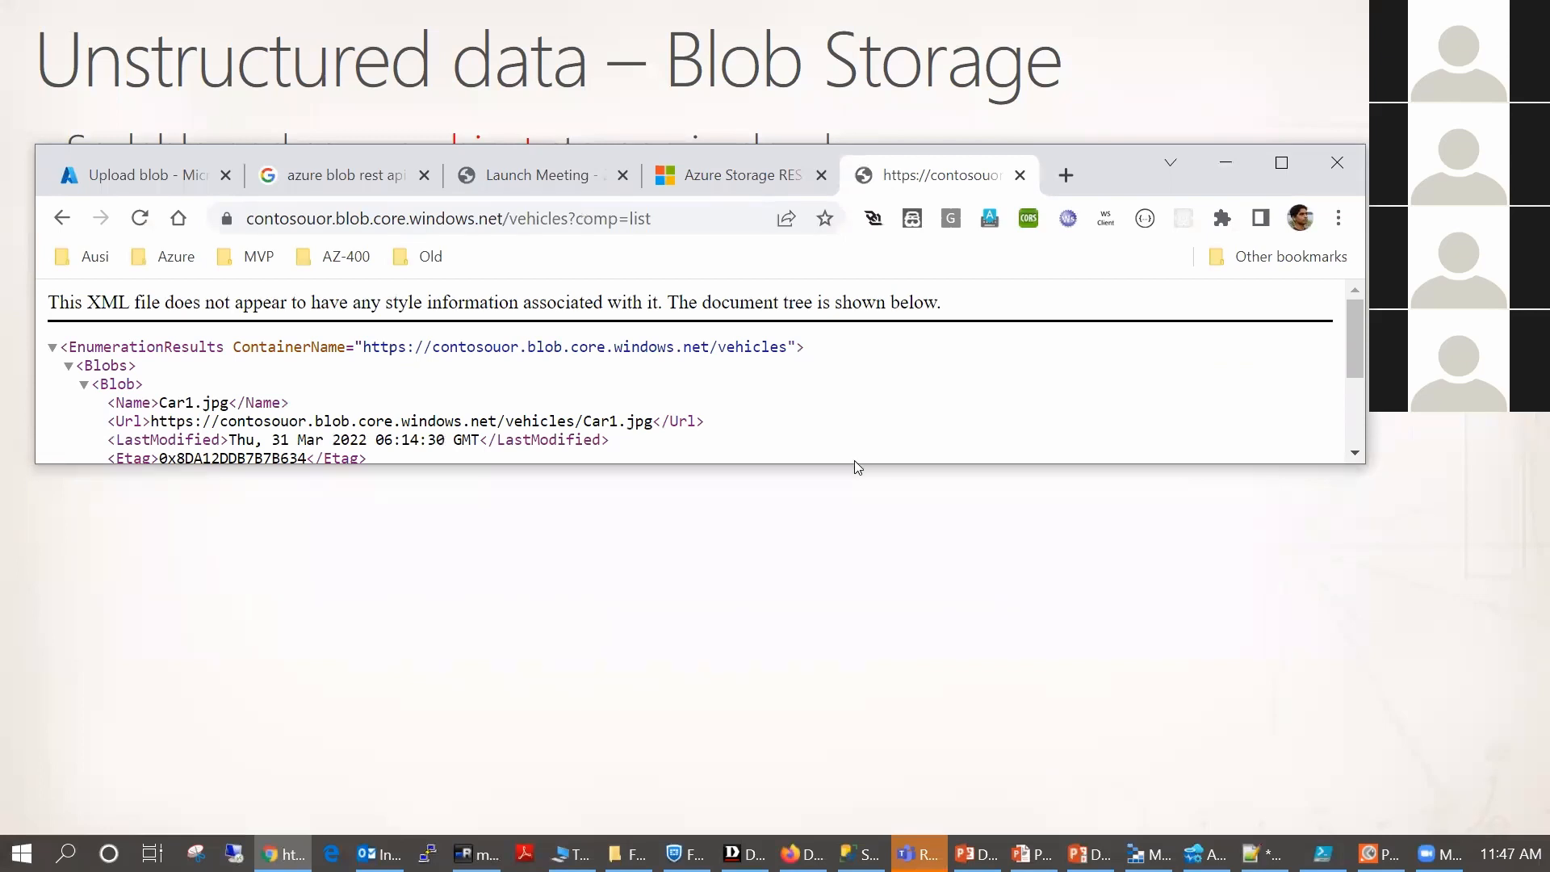
drag(854, 466, 857, 725)
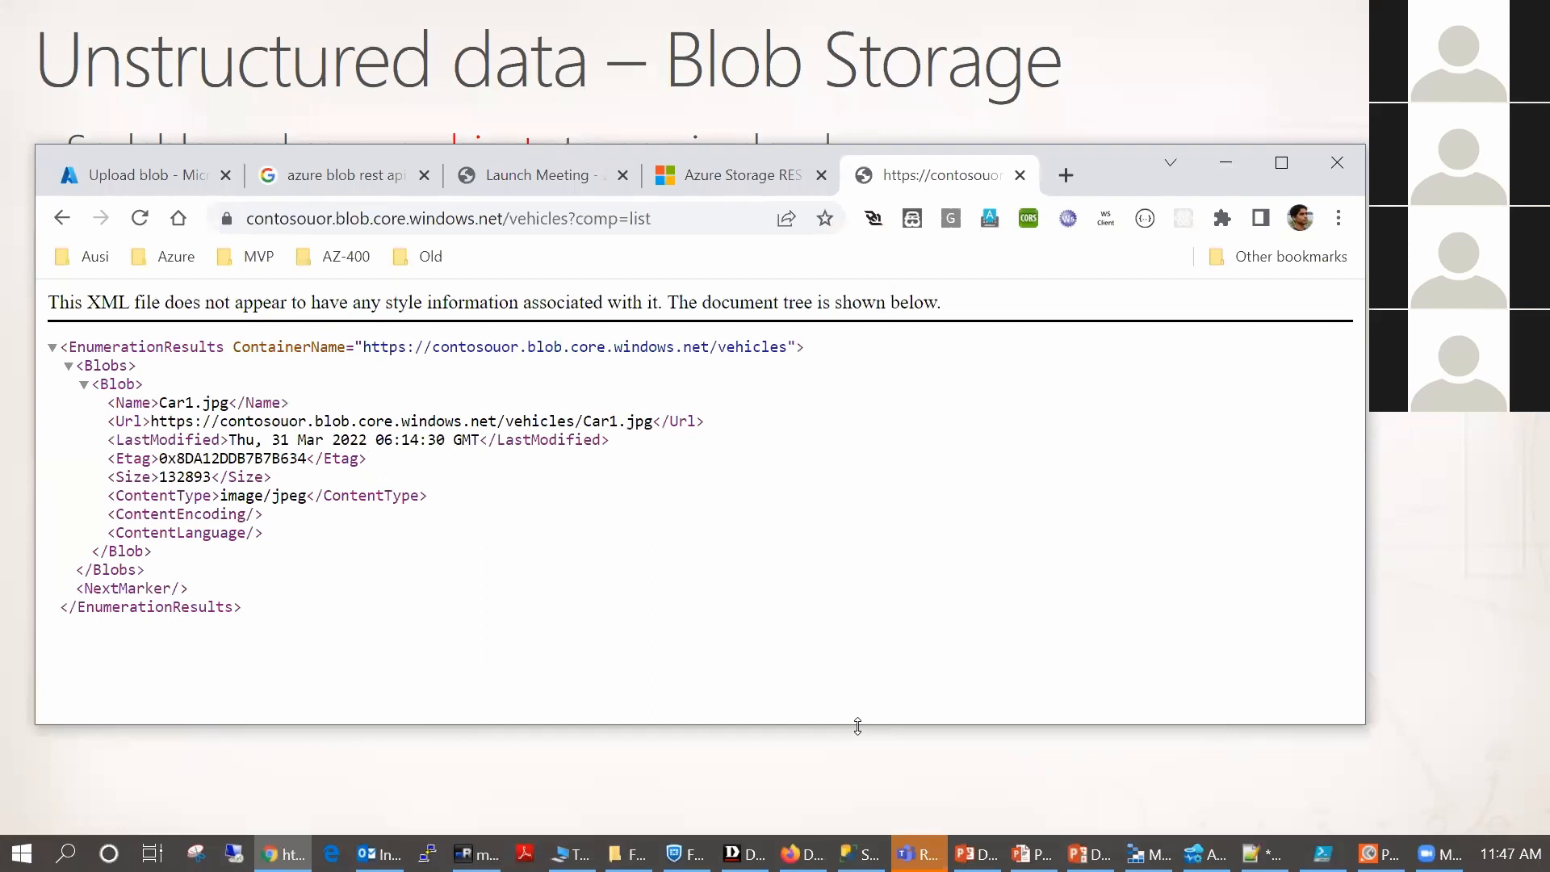
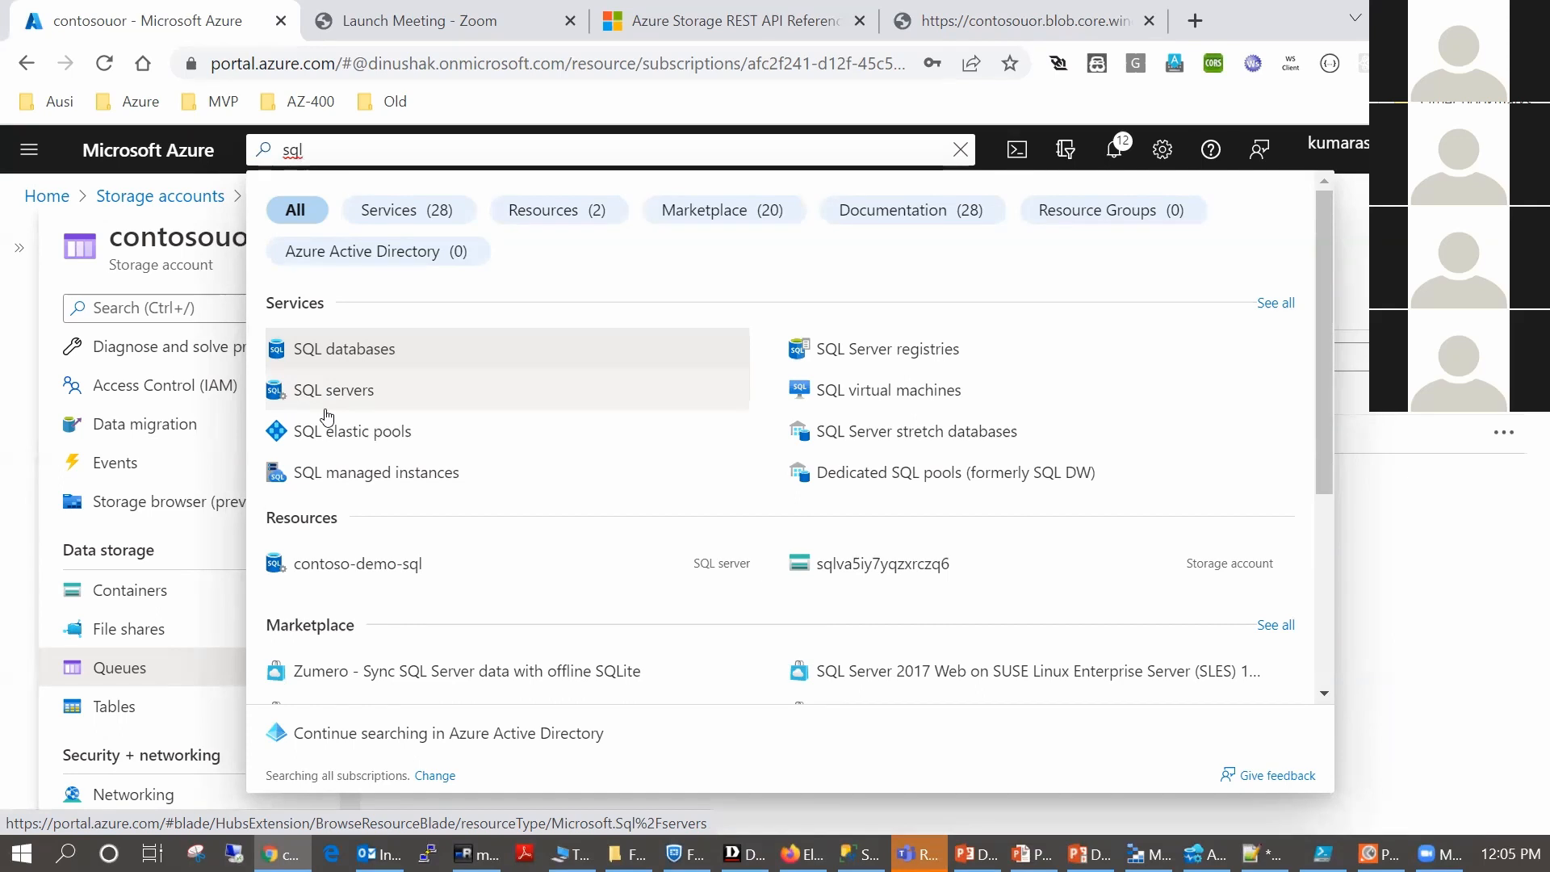
click(327, 396)
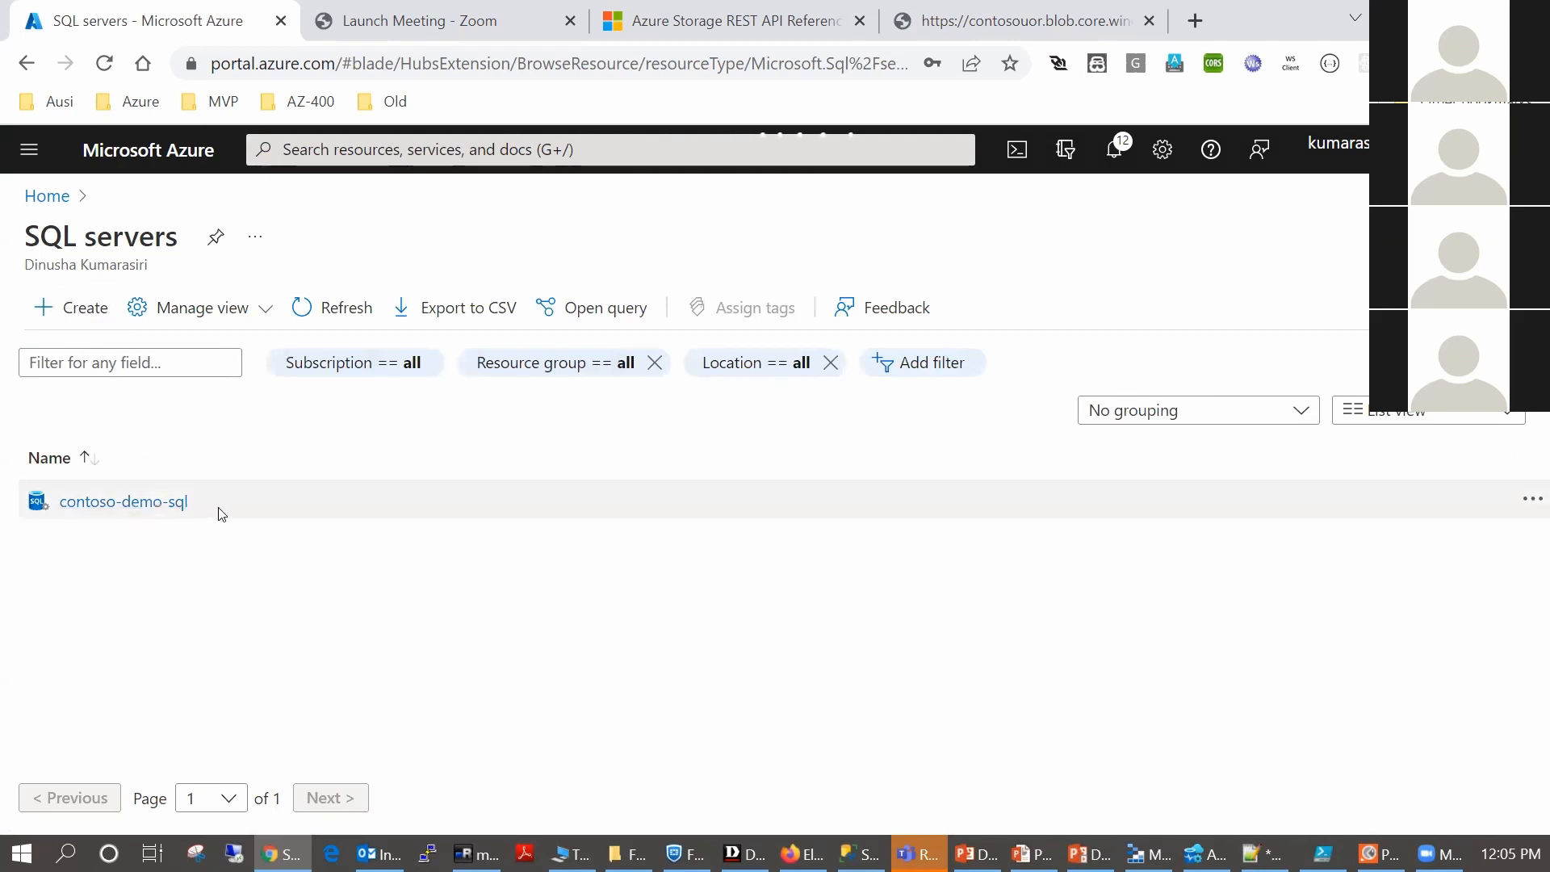
click(127, 510)
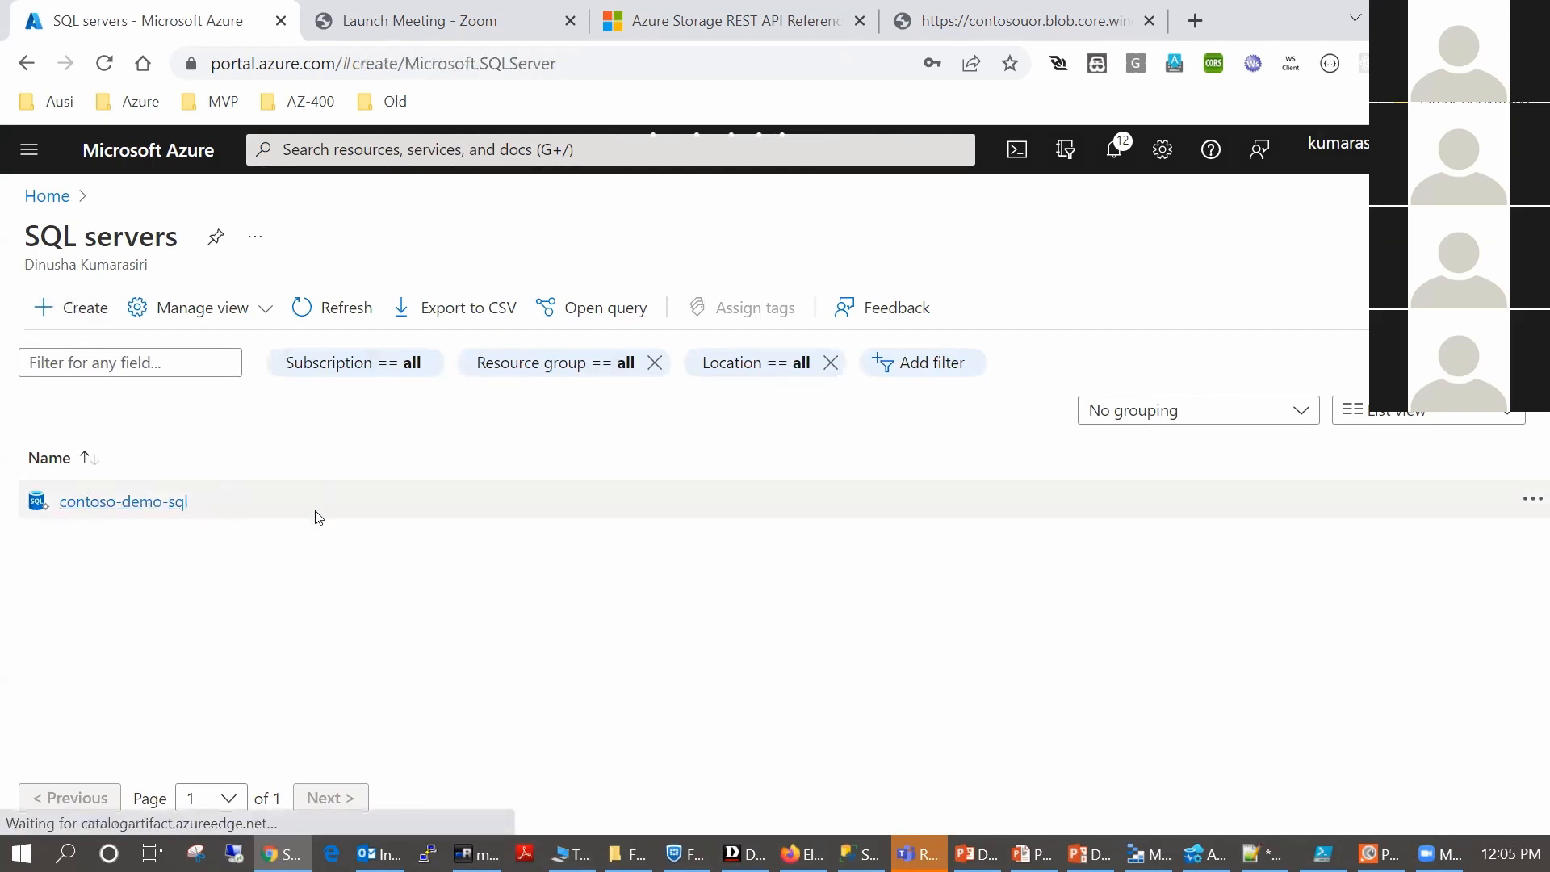
click(1523, 236)
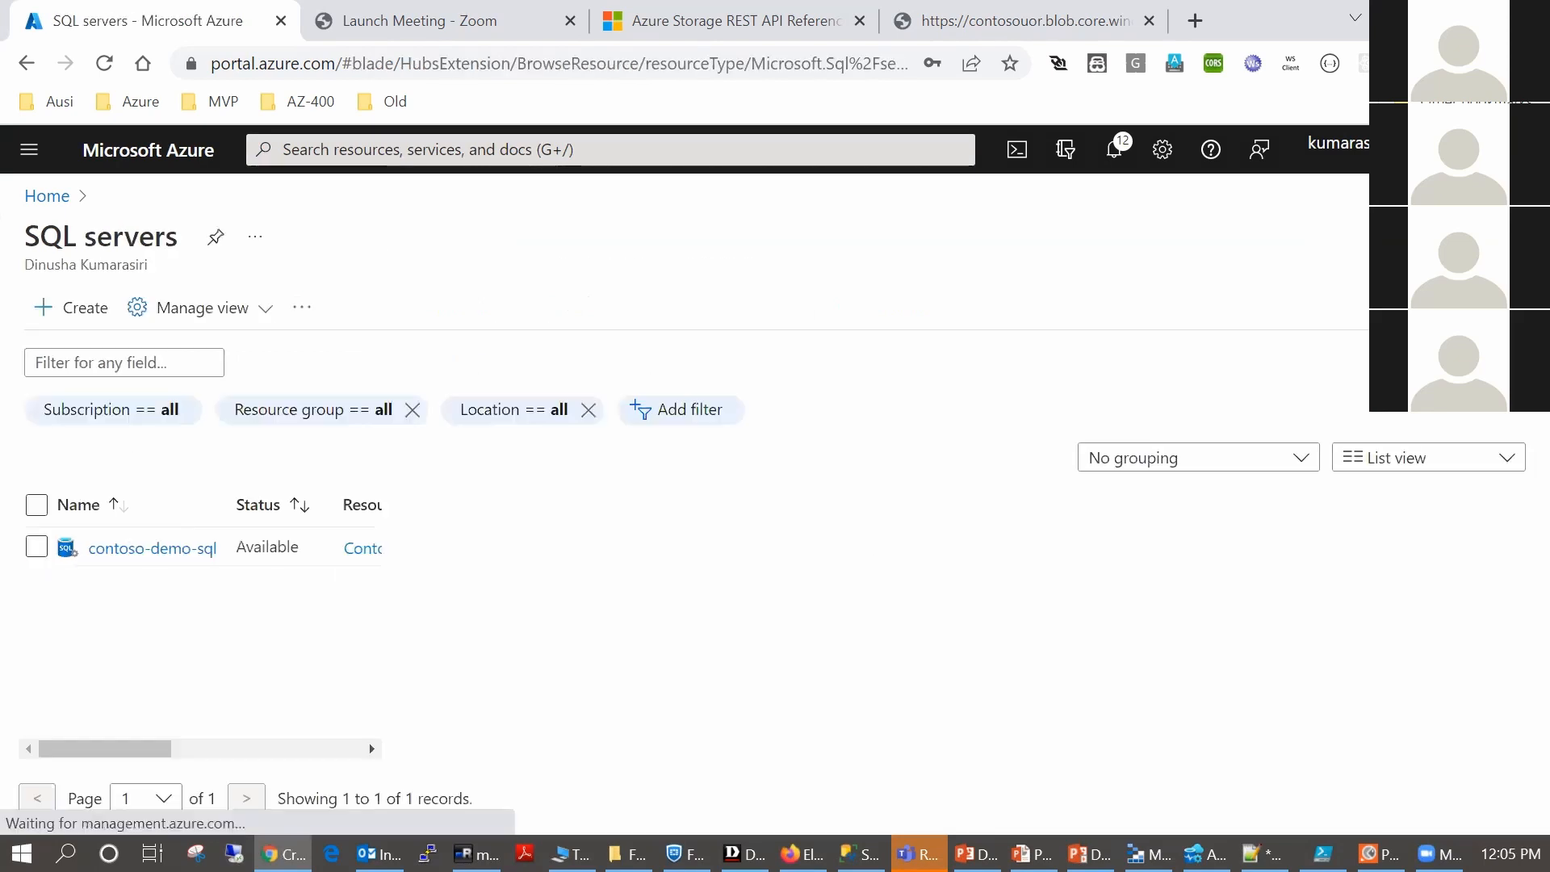
Search the portal for sql, open the SQL databases list and start creating a new database
click(278, 151)
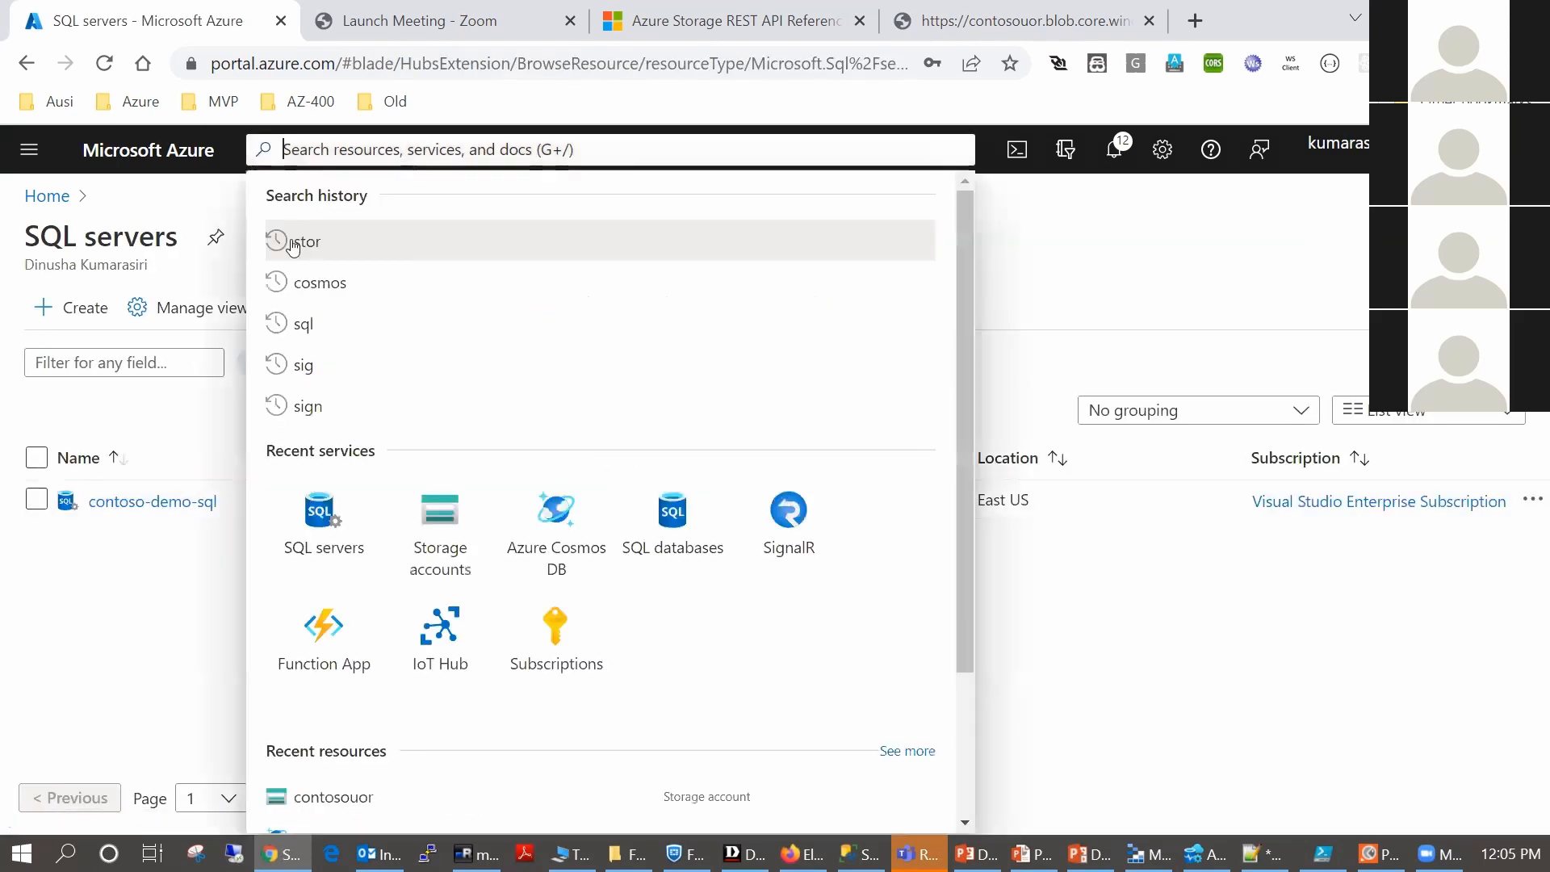
text(sql)
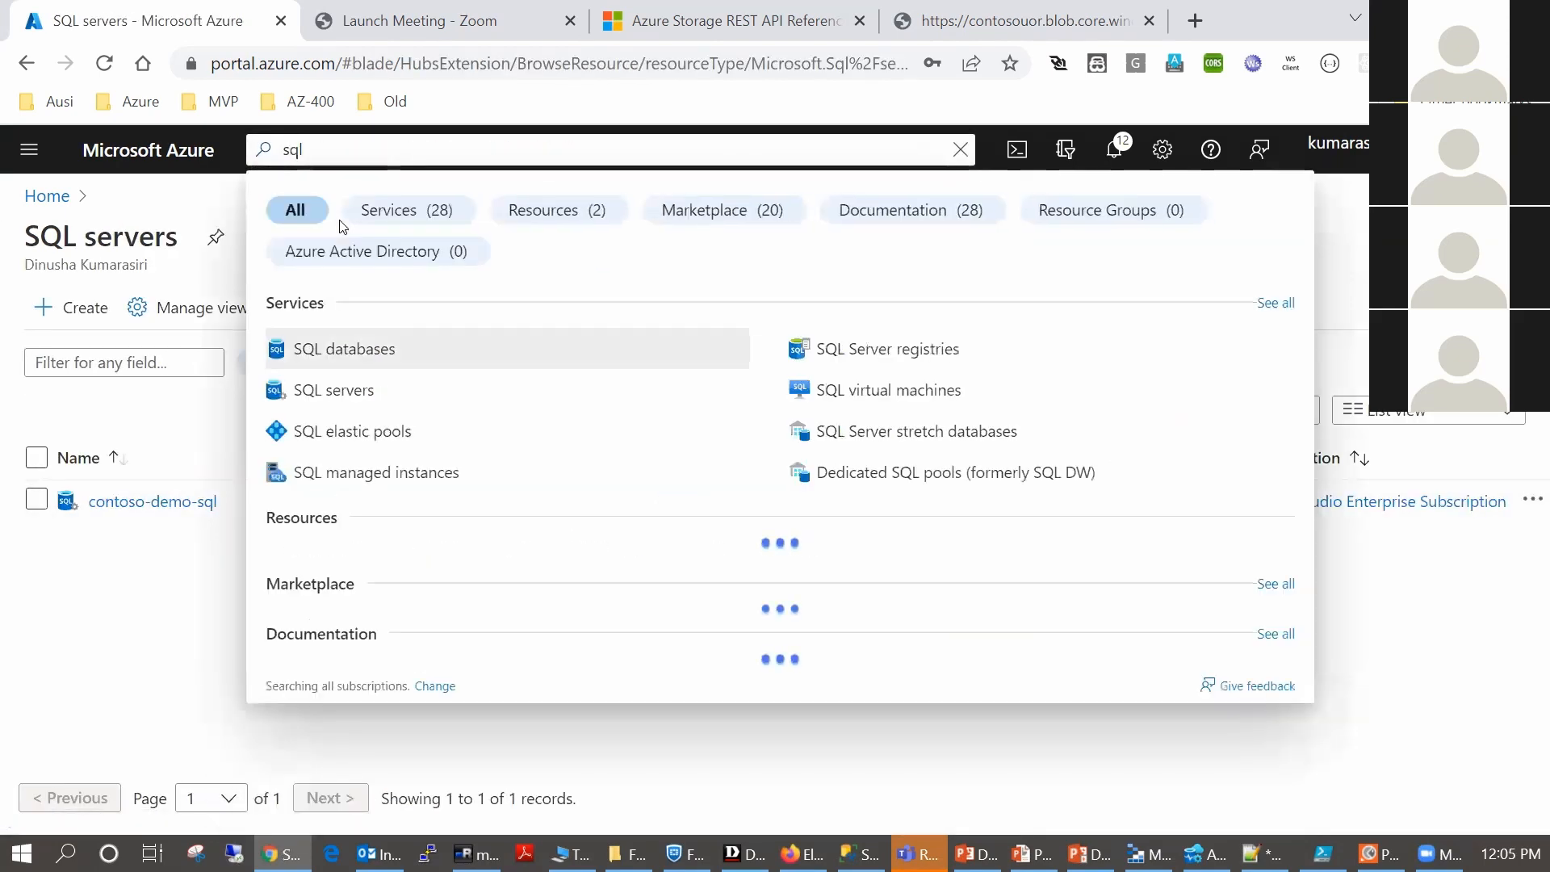
click(332, 349)
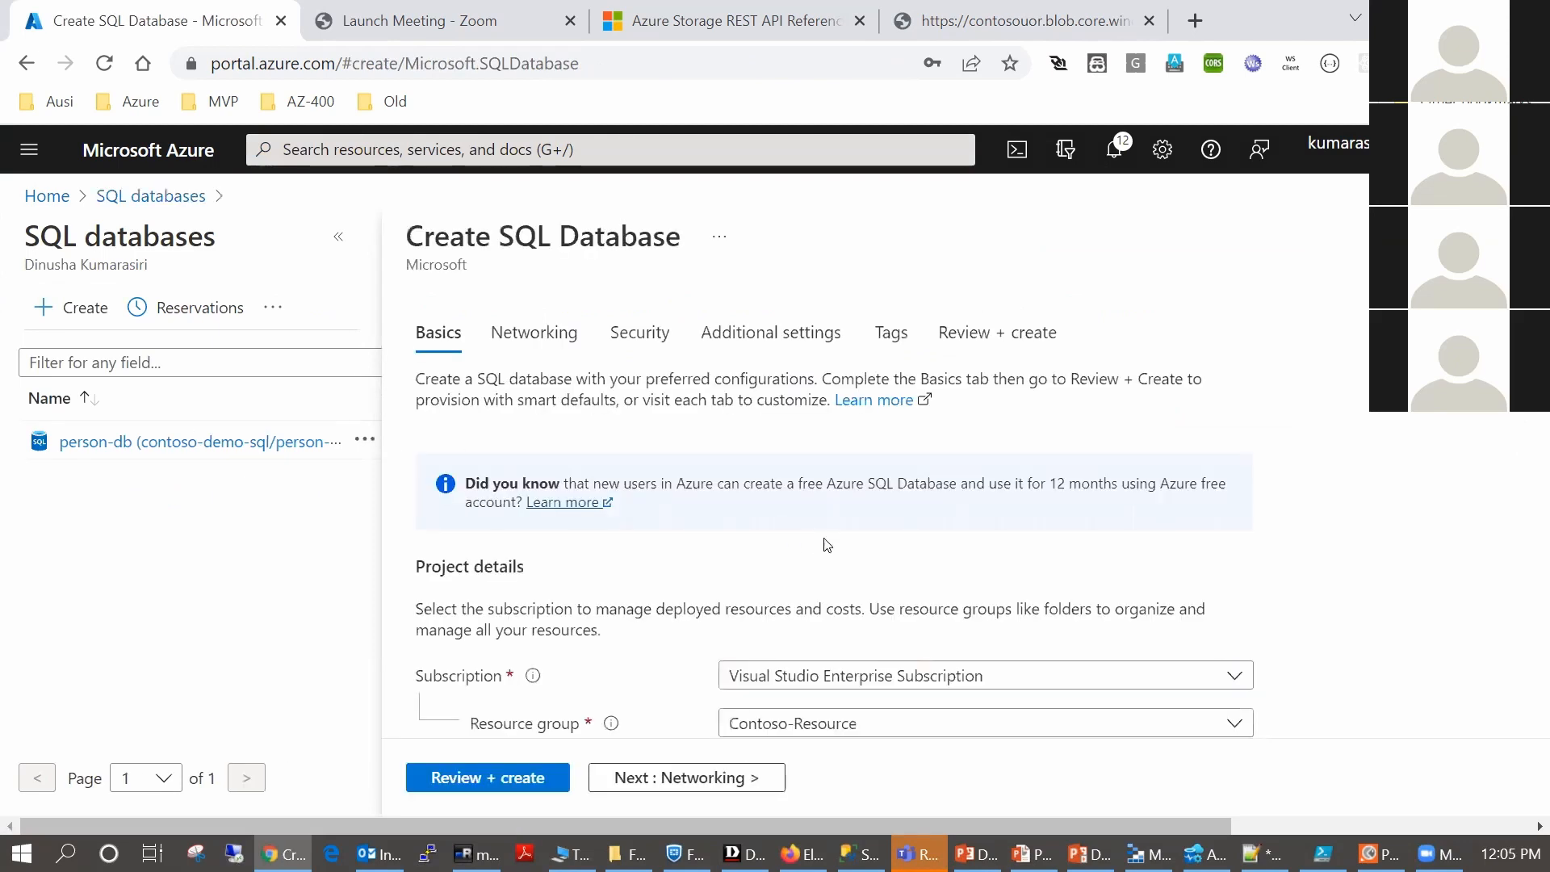
Look through the basic settings for creating a SQL database, including the resource group, database details and available servers
scroll(787, 532, down, 3)
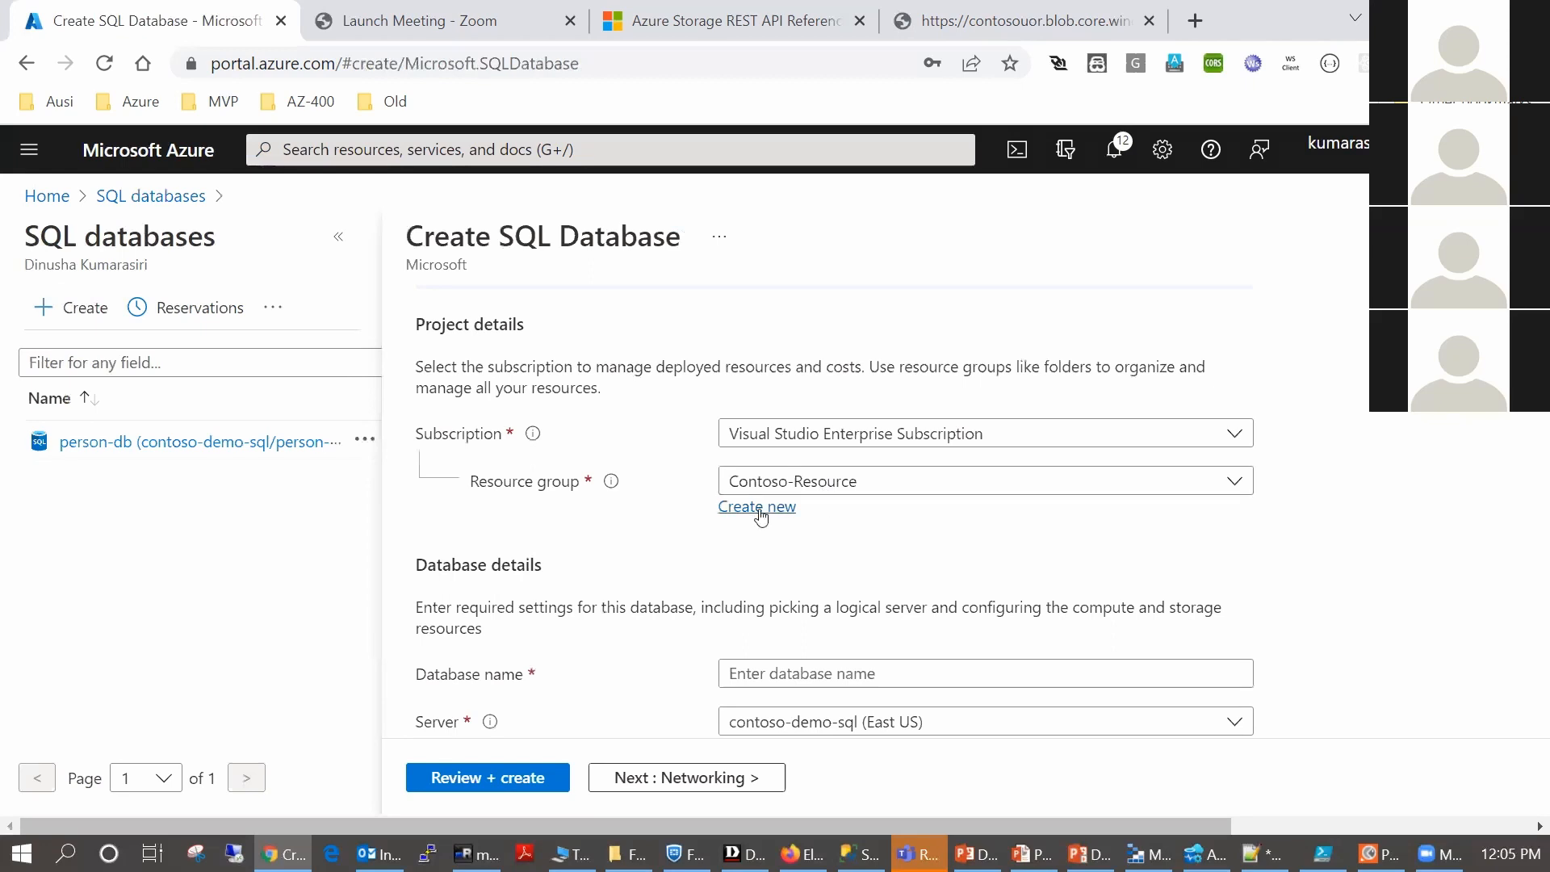
scroll(906, 592, down, 3)
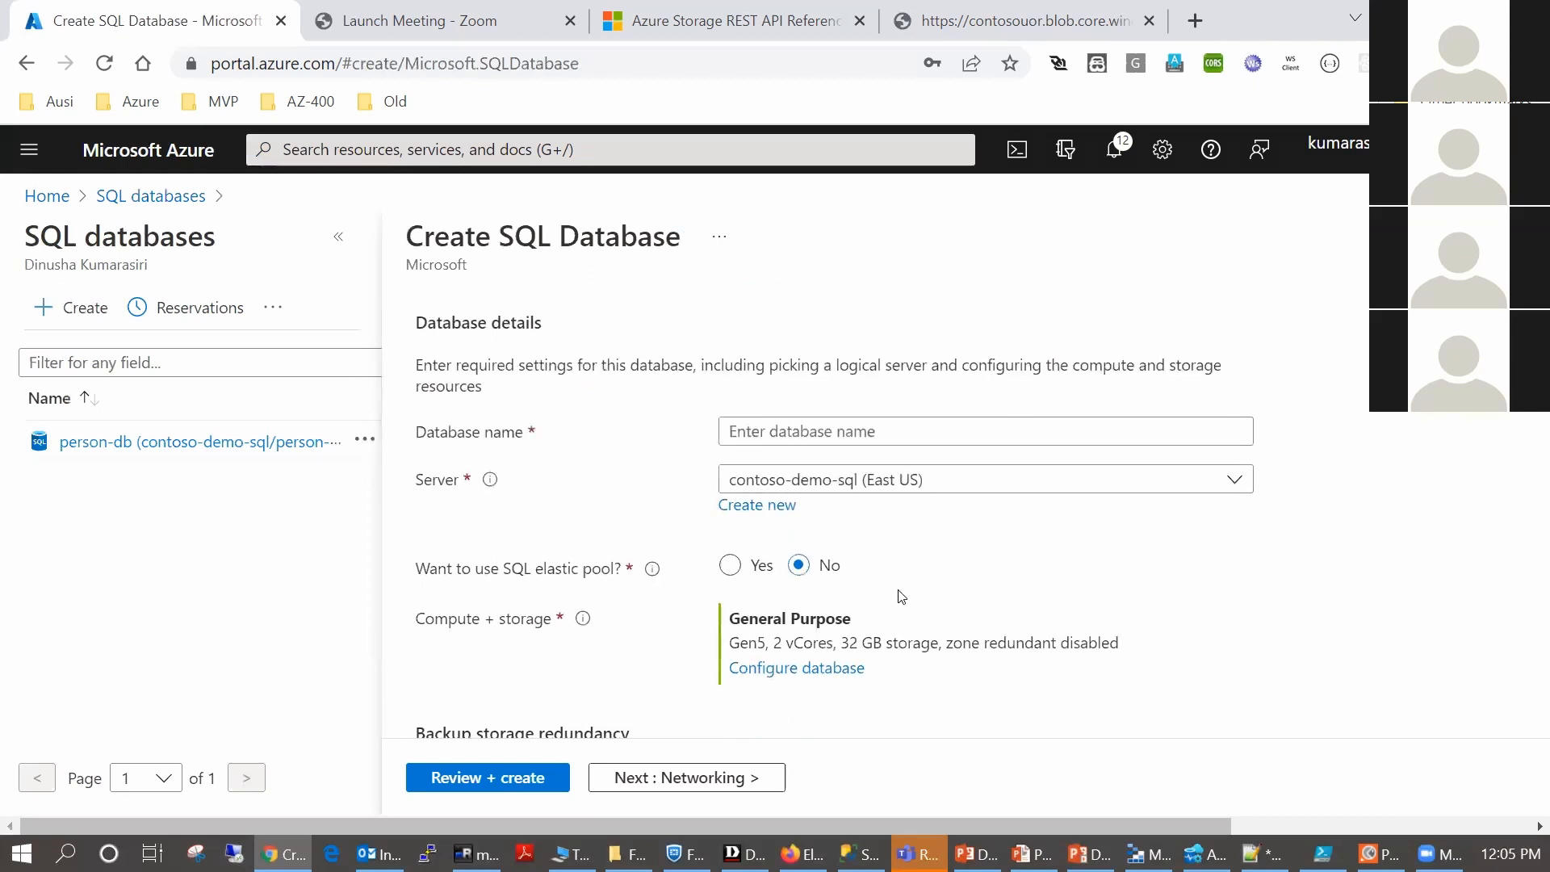
click(807, 484)
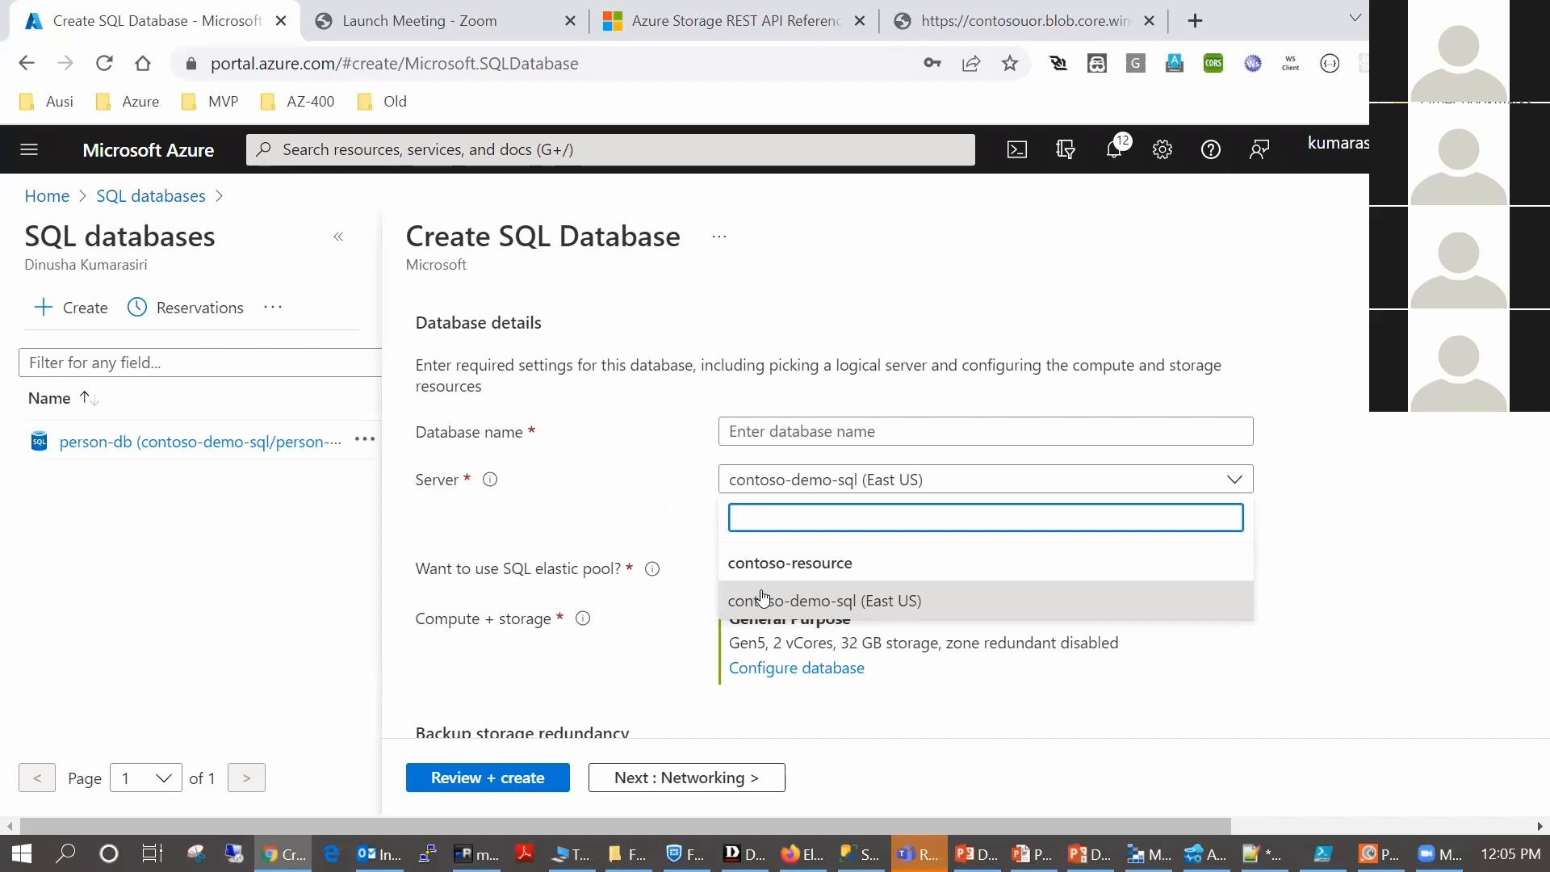
click(1356, 511)
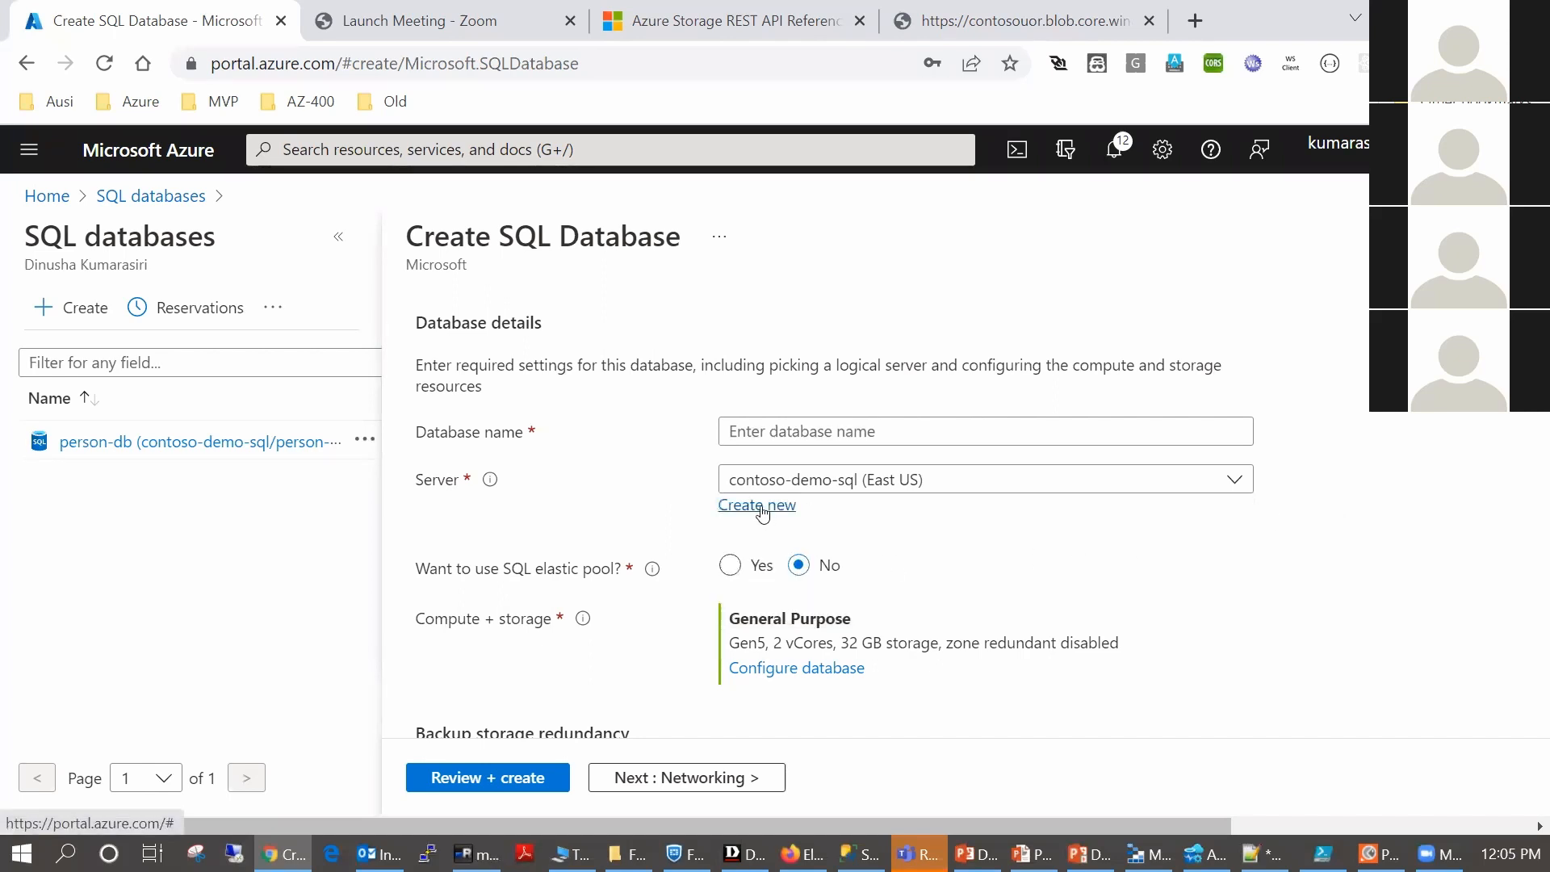
scroll(967, 460, up, 1)
scroll(967, 461, up, 4)
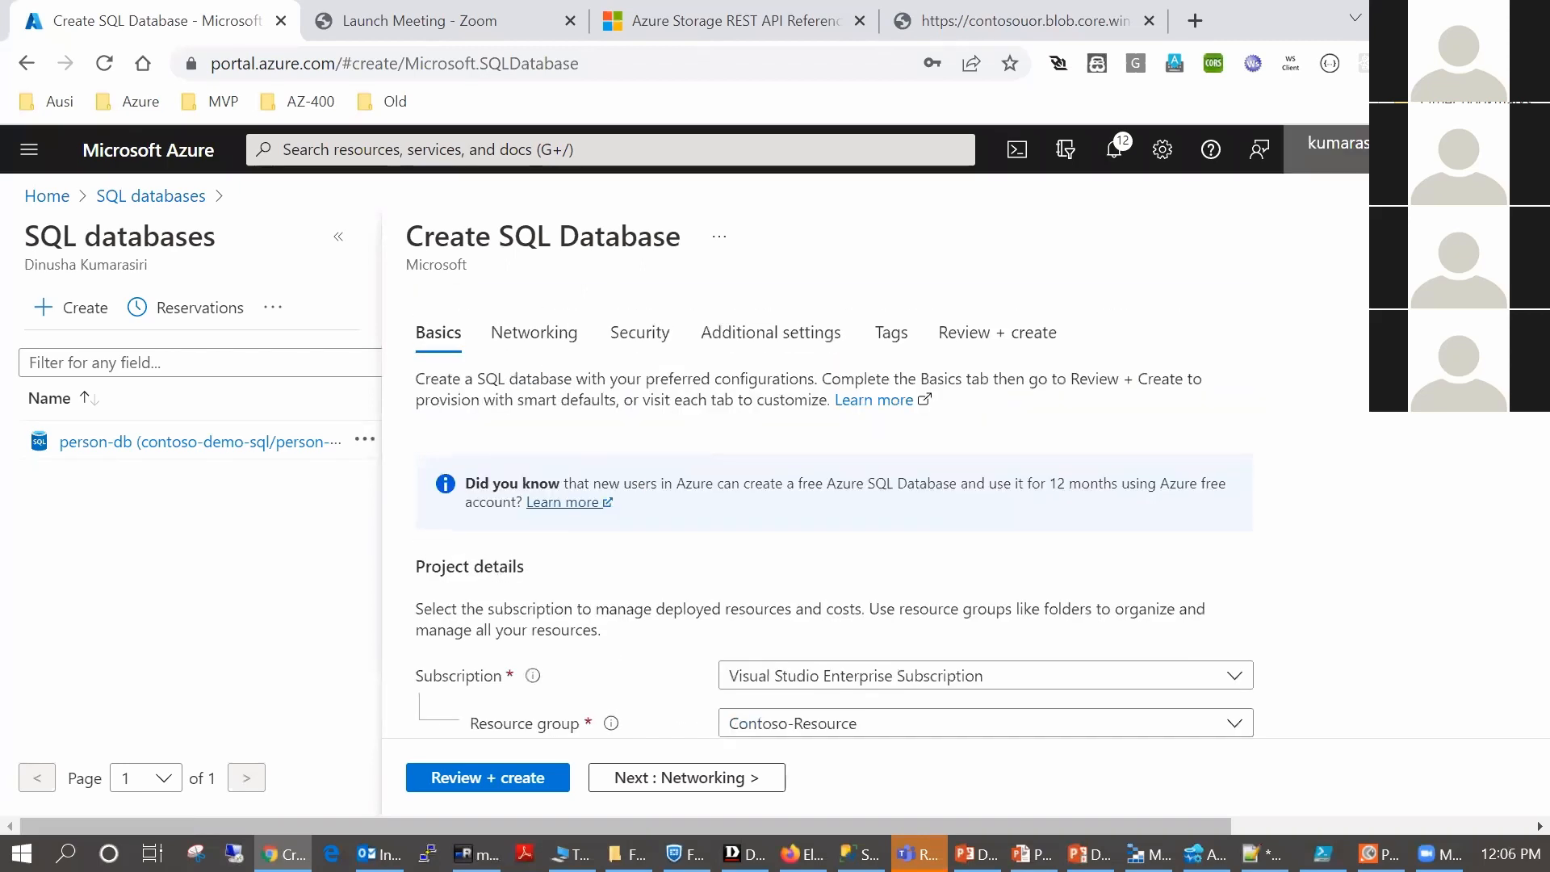
Leave the new database form and open the overview of the existing person-db database to examine its essentials
click(144, 448)
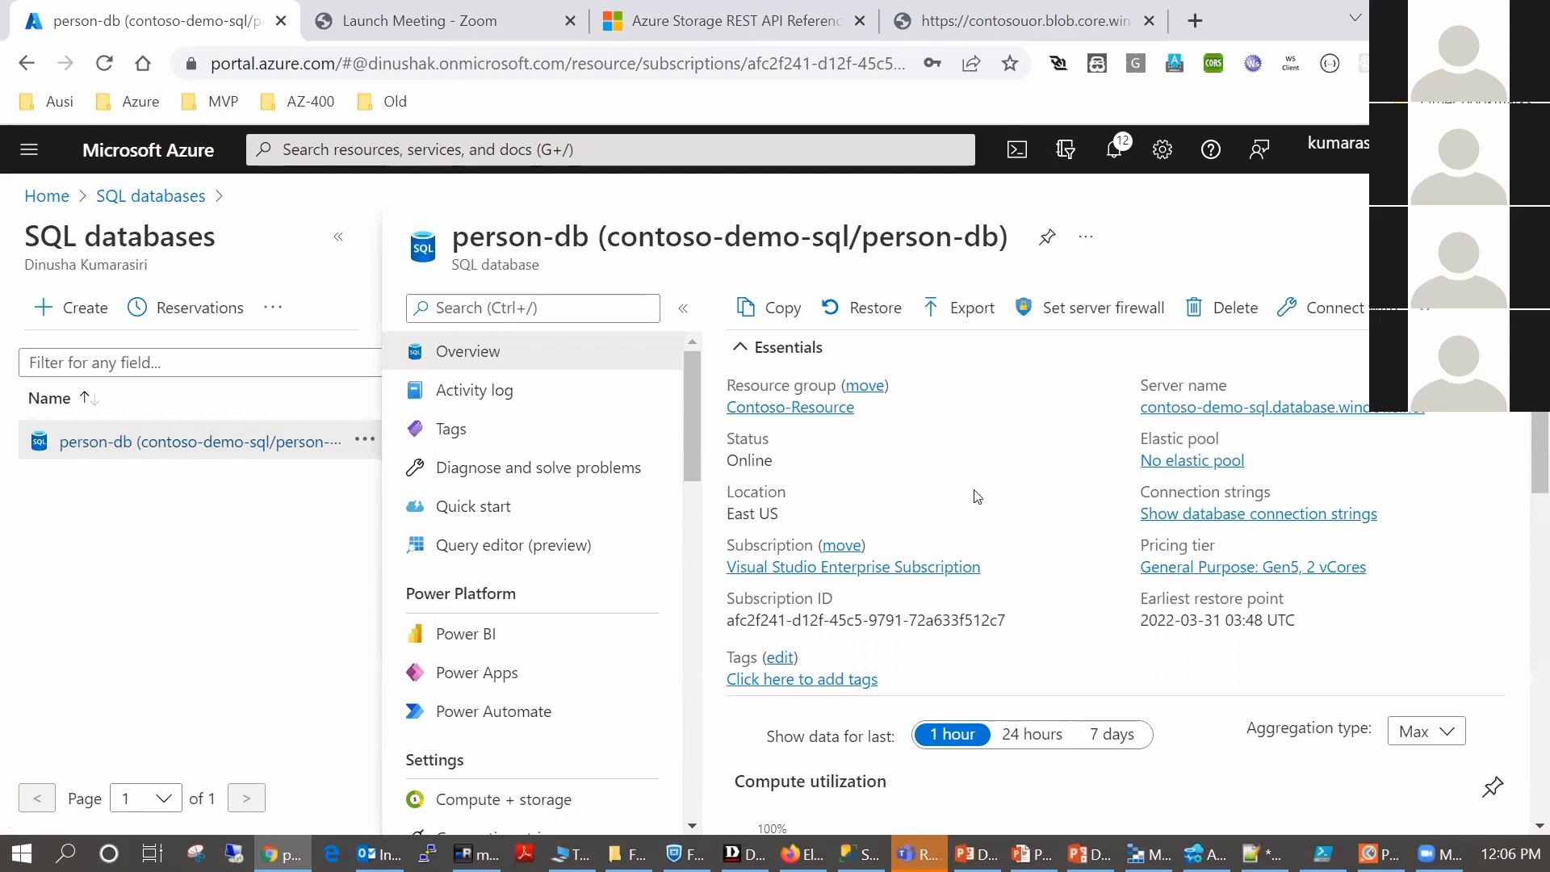
scroll(888, 468, down, 3)
scroll(876, 494, up, 3)
drag(468, 239, 560, 239)
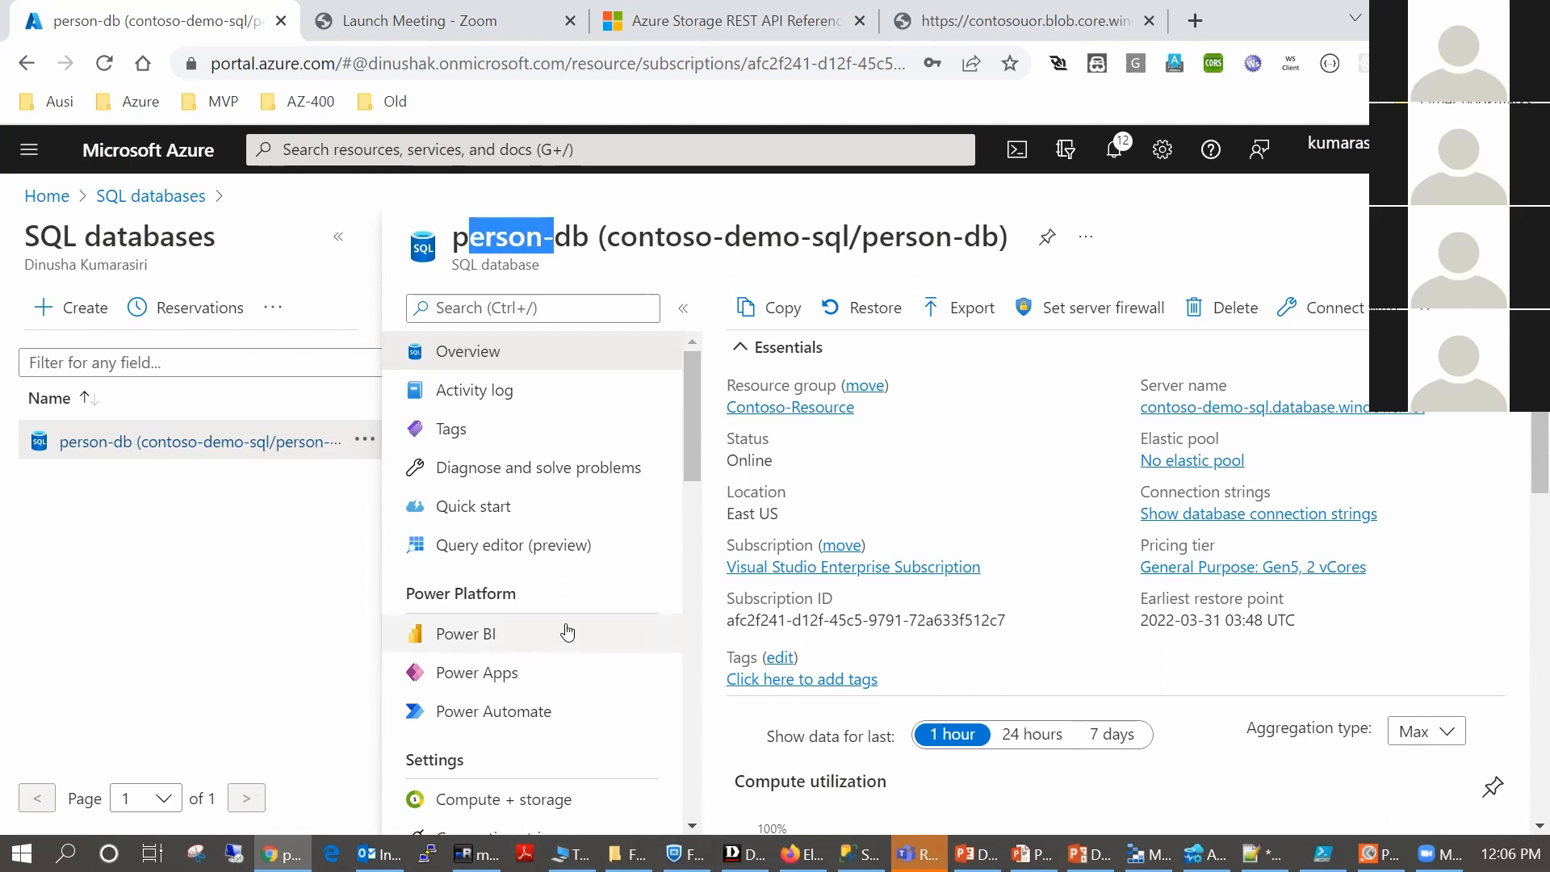
Sign in to person-db's query editor with the SQL server password and expand its tables to select dbo.Person
click(535, 563)
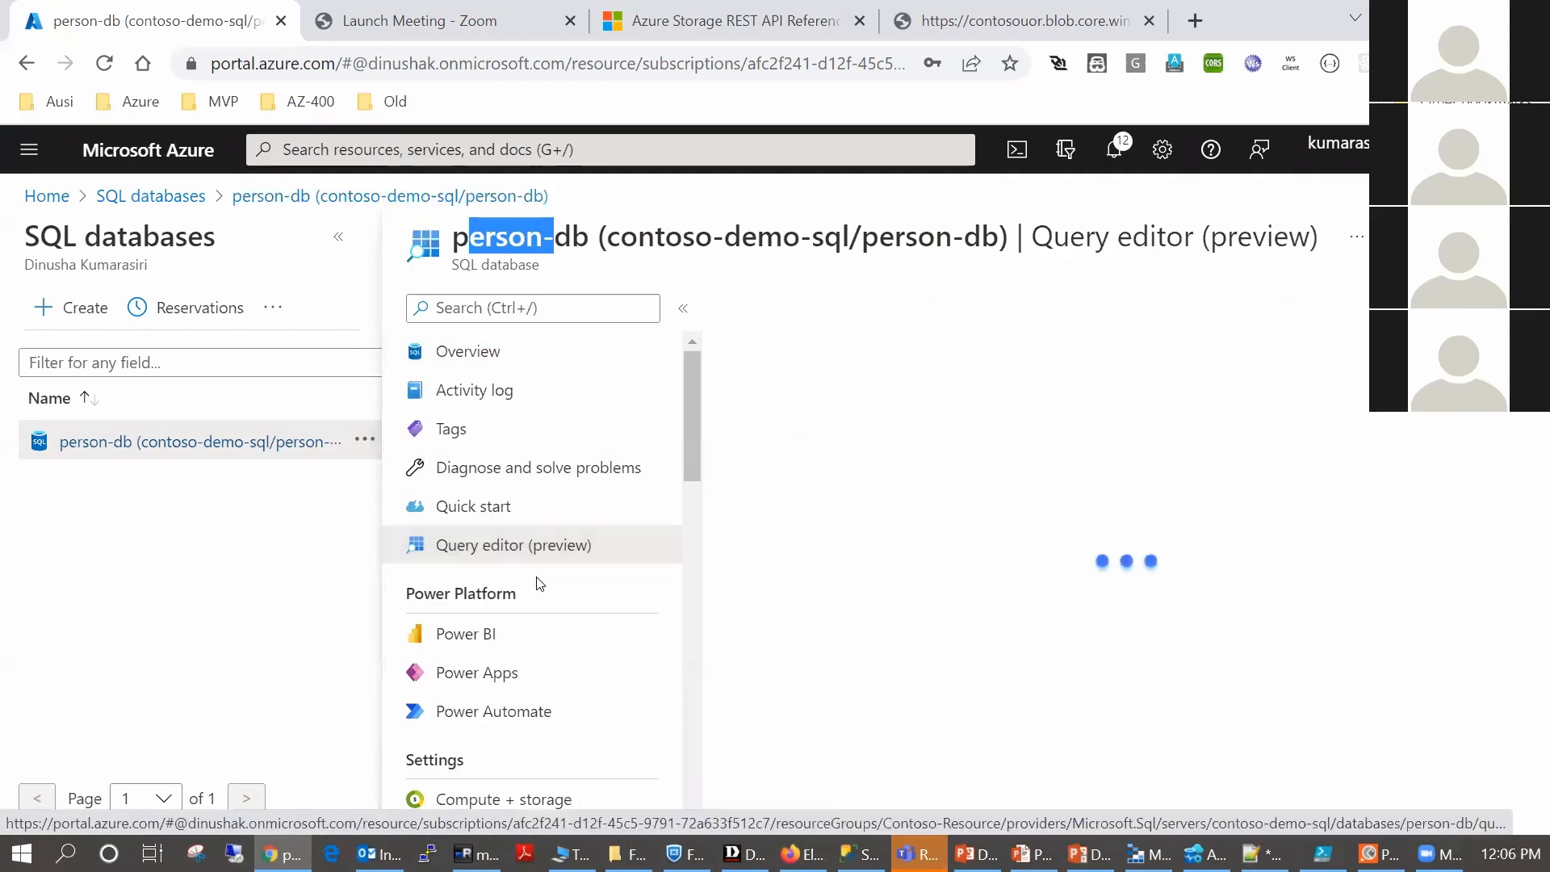
scroll(1062, 751, down, 1)
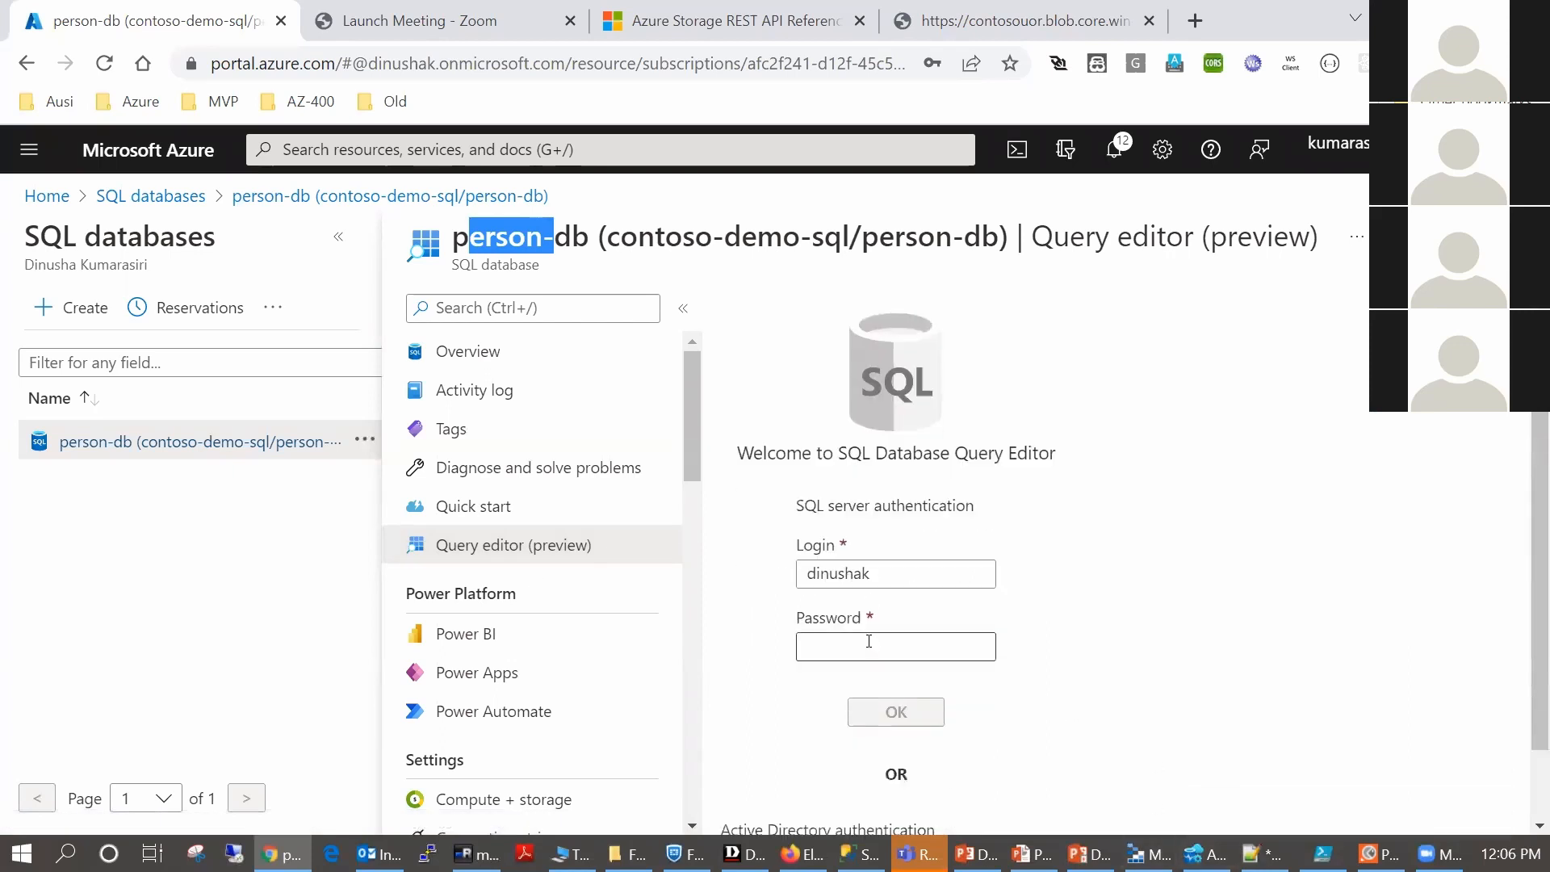
click(855, 646)
text(••••••)
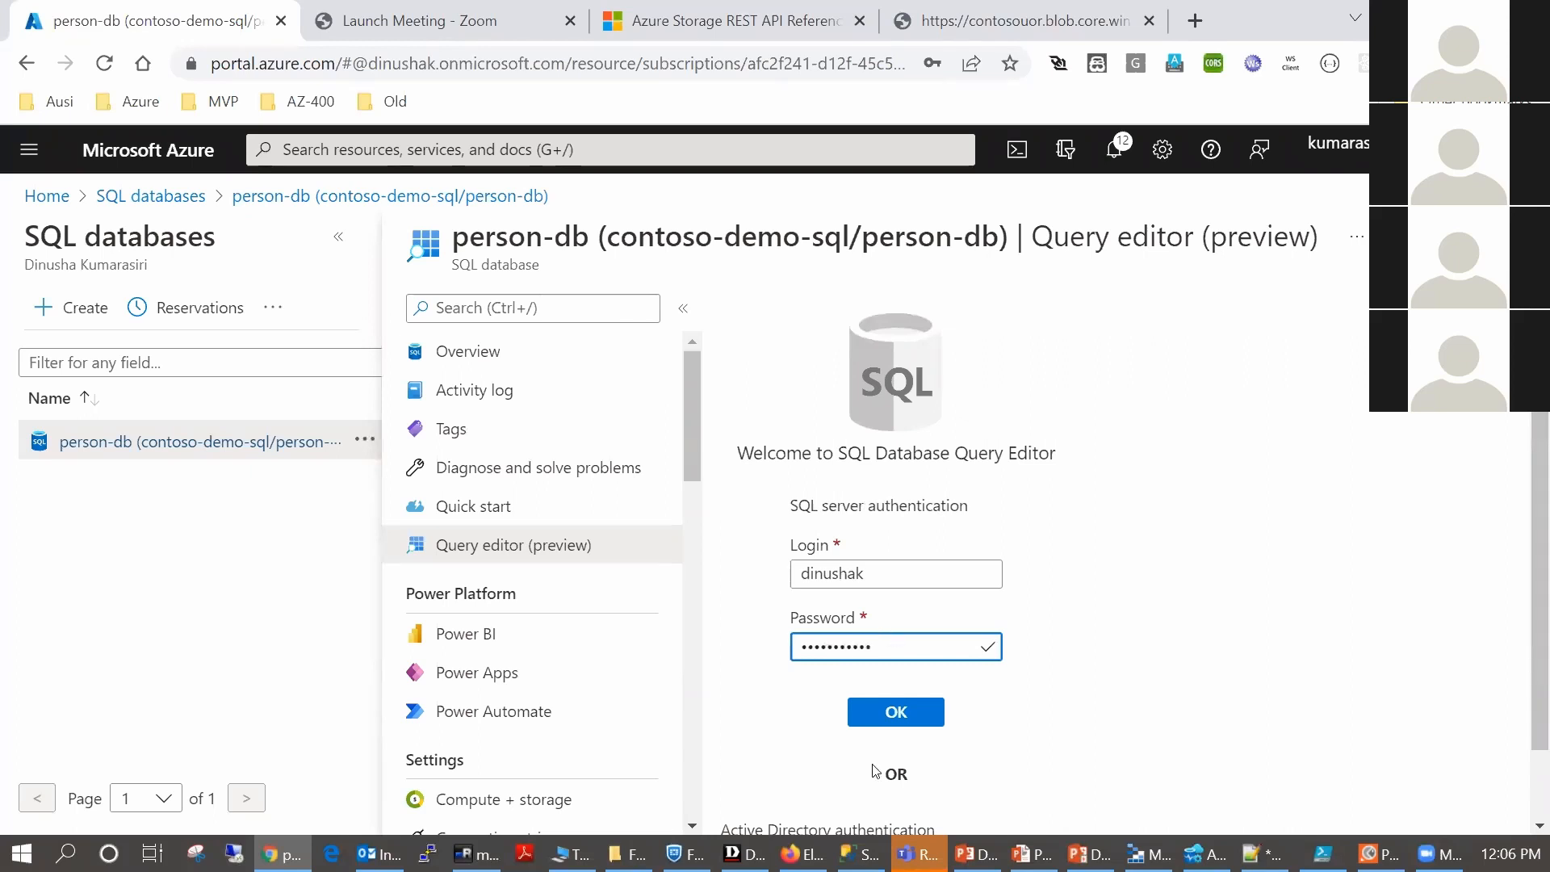
click(902, 712)
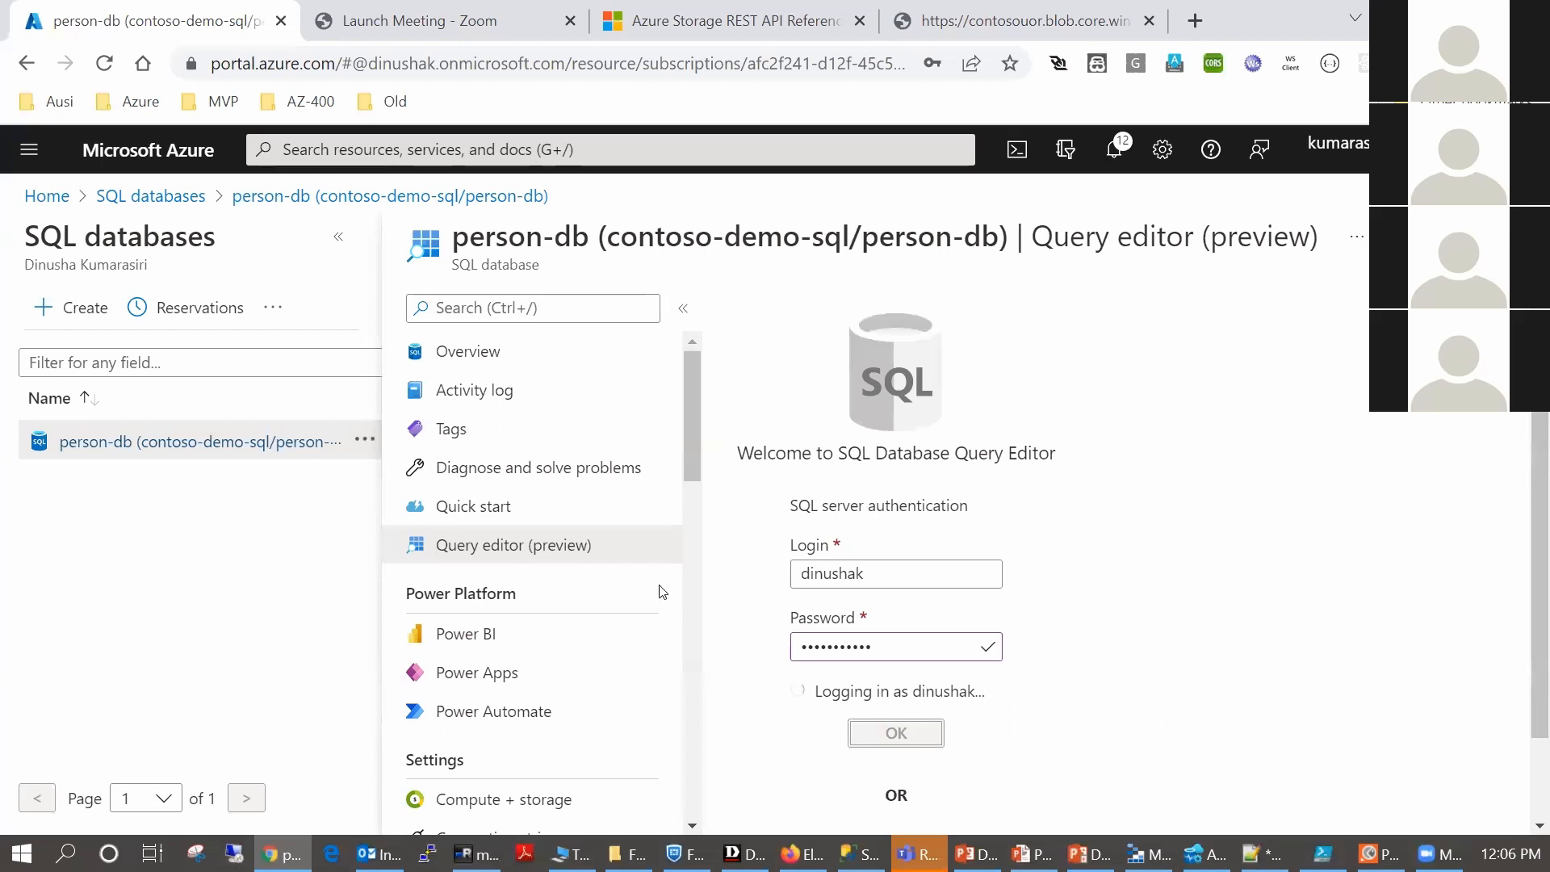
click(749, 549)
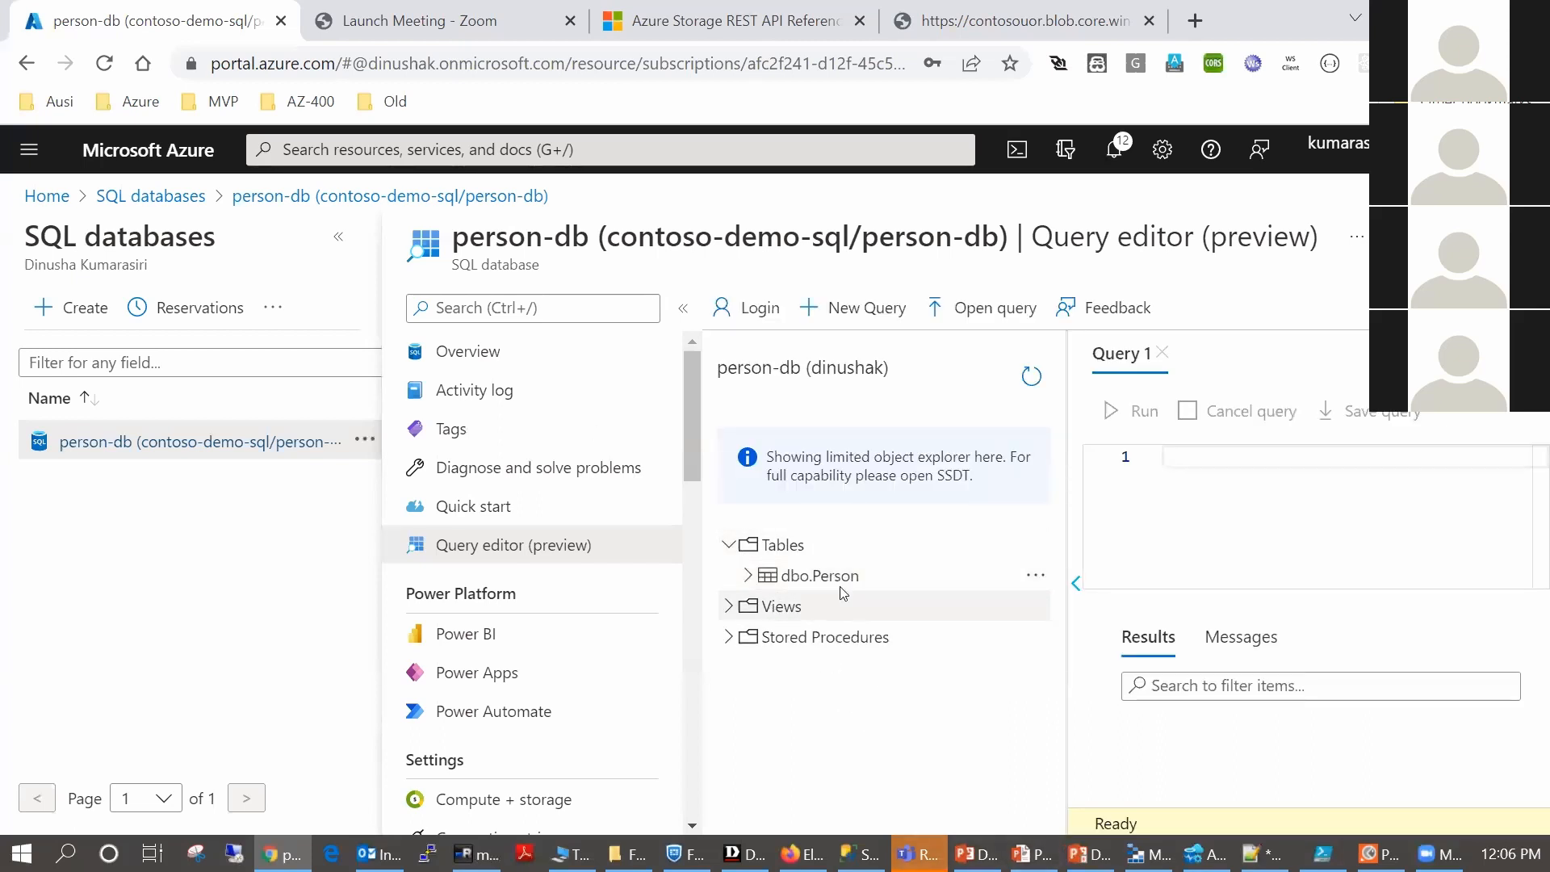
click(852, 583)
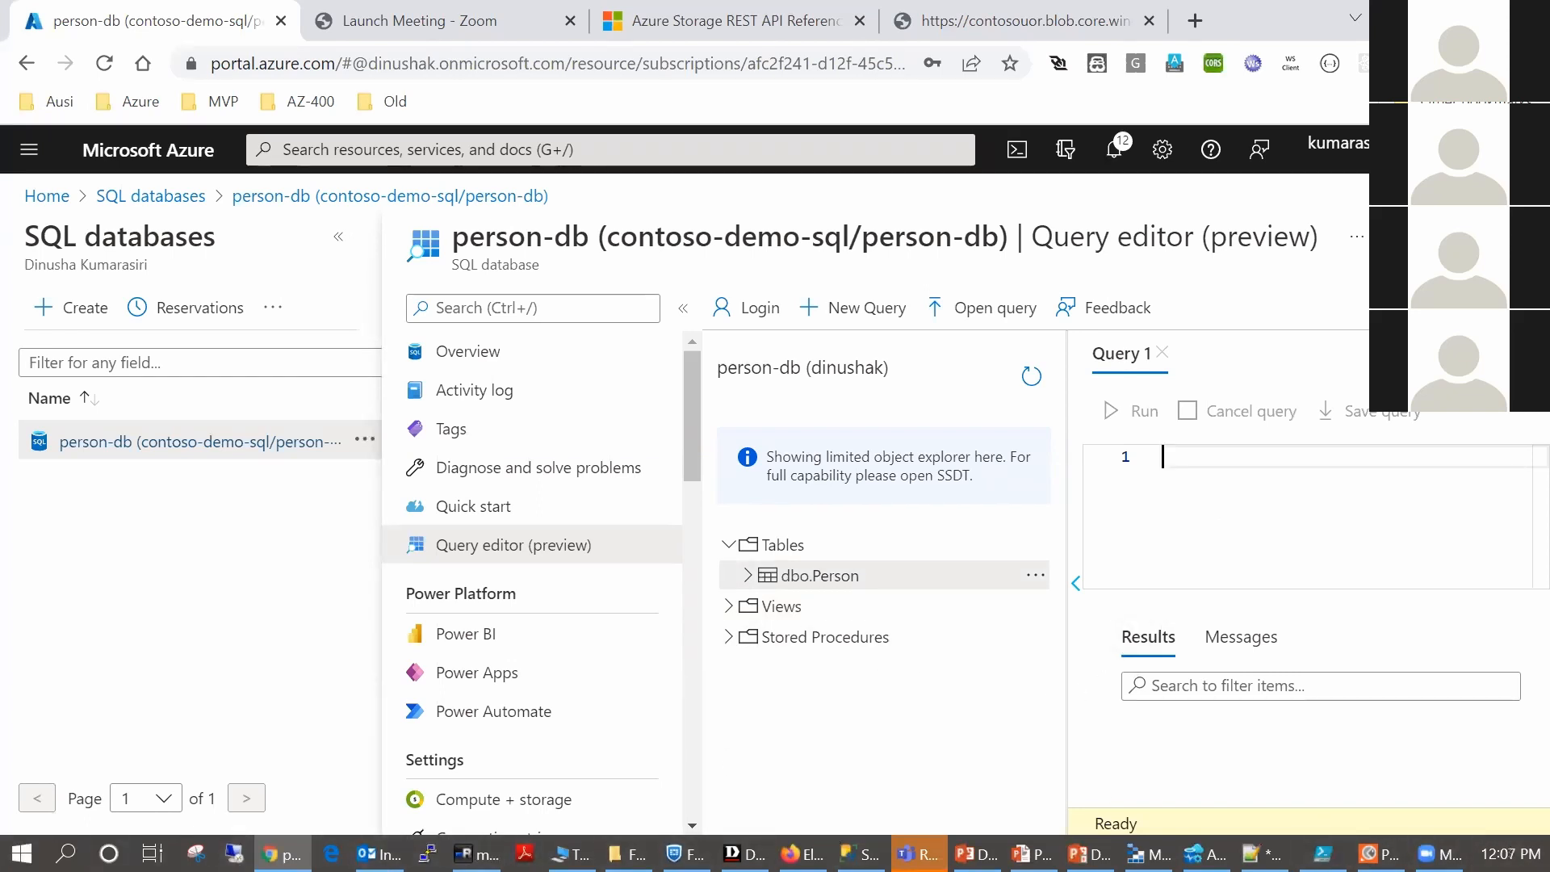
Switch to Azure Data Studio, reposition its window, show the server connections and open the form for a new connection
click(1207, 853)
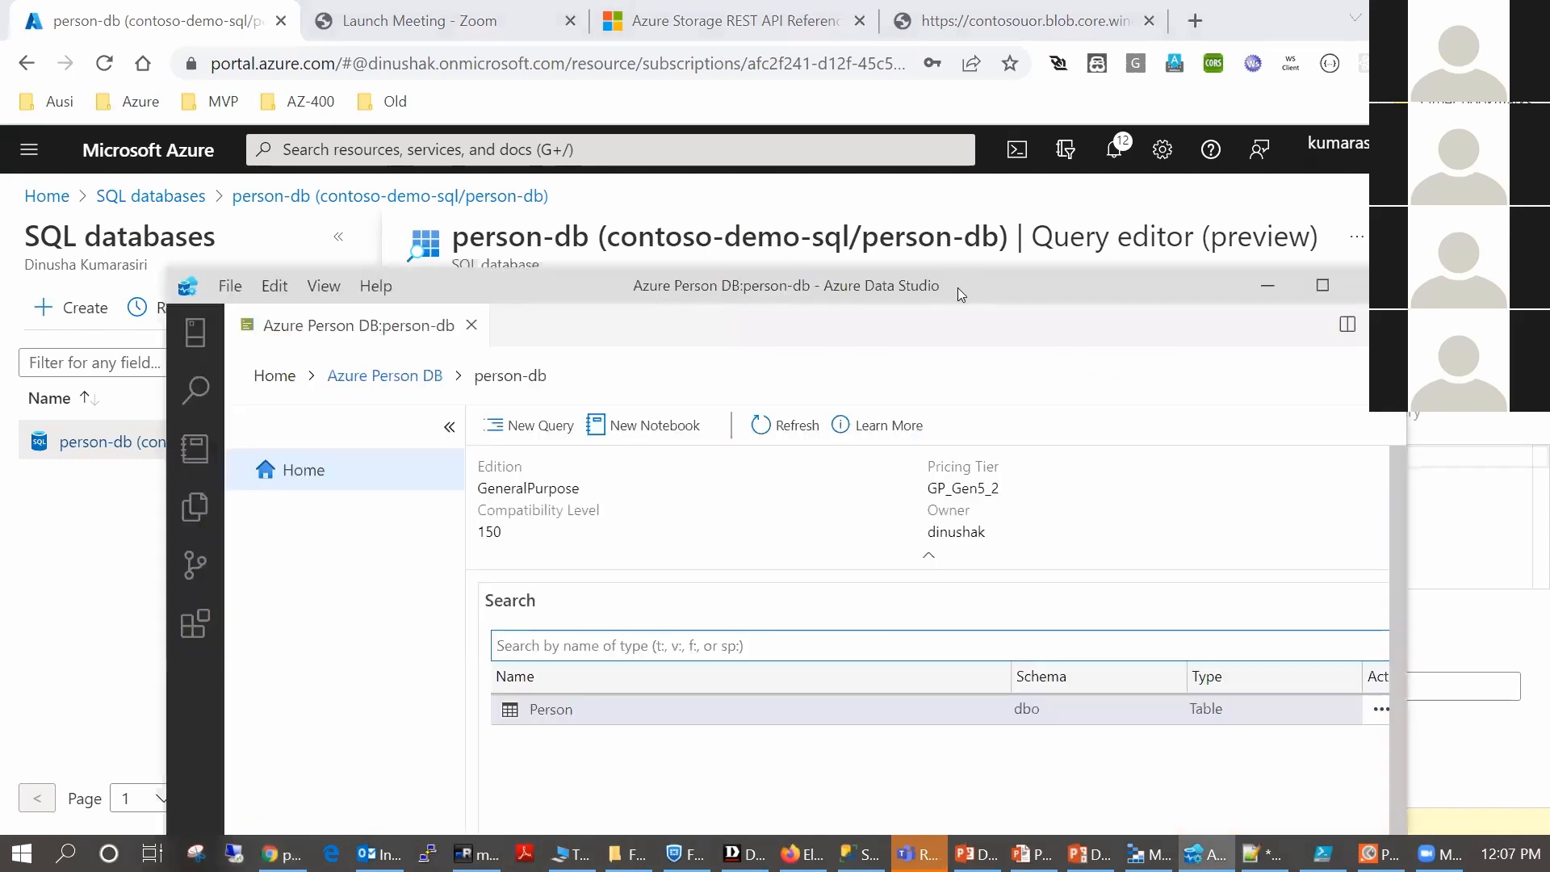
drag(954, 281, 945, 186)
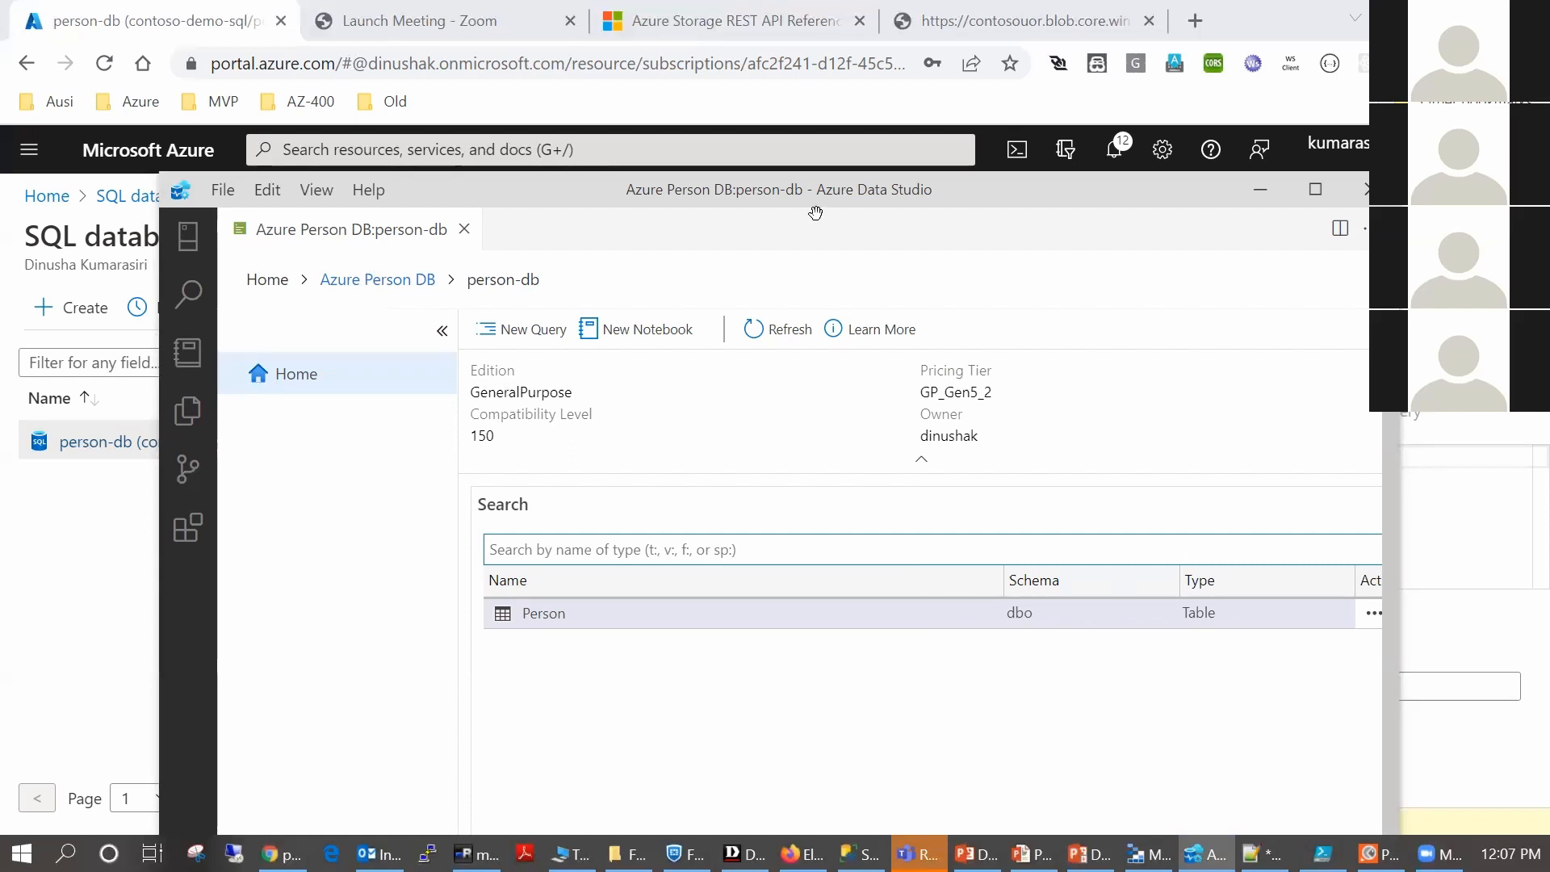
drag(1054, 209, 1102, 217)
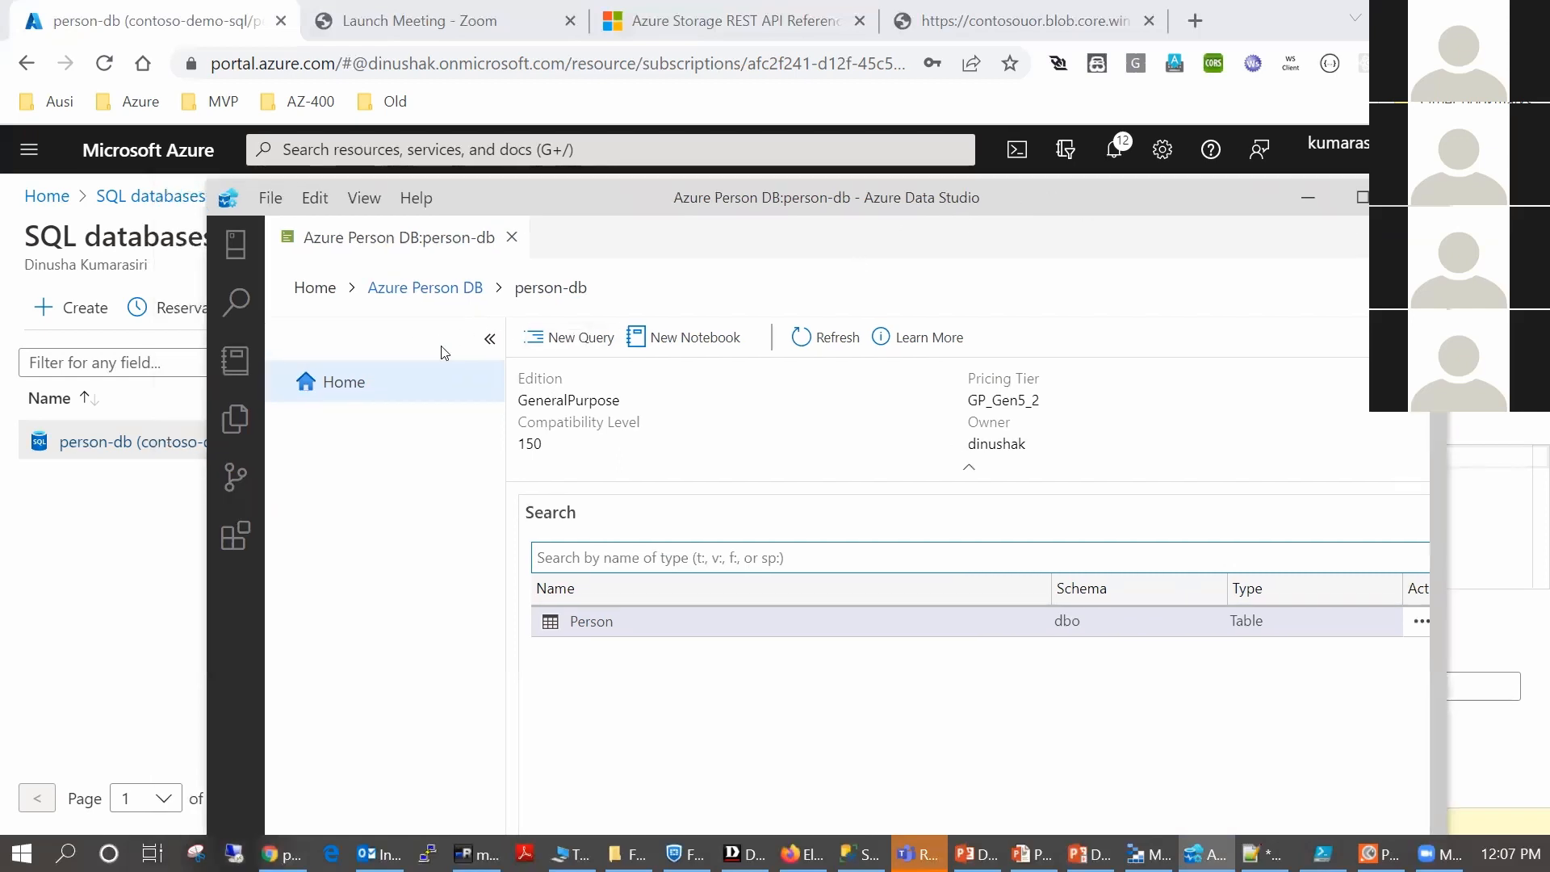
click(235, 243)
click(498, 271)
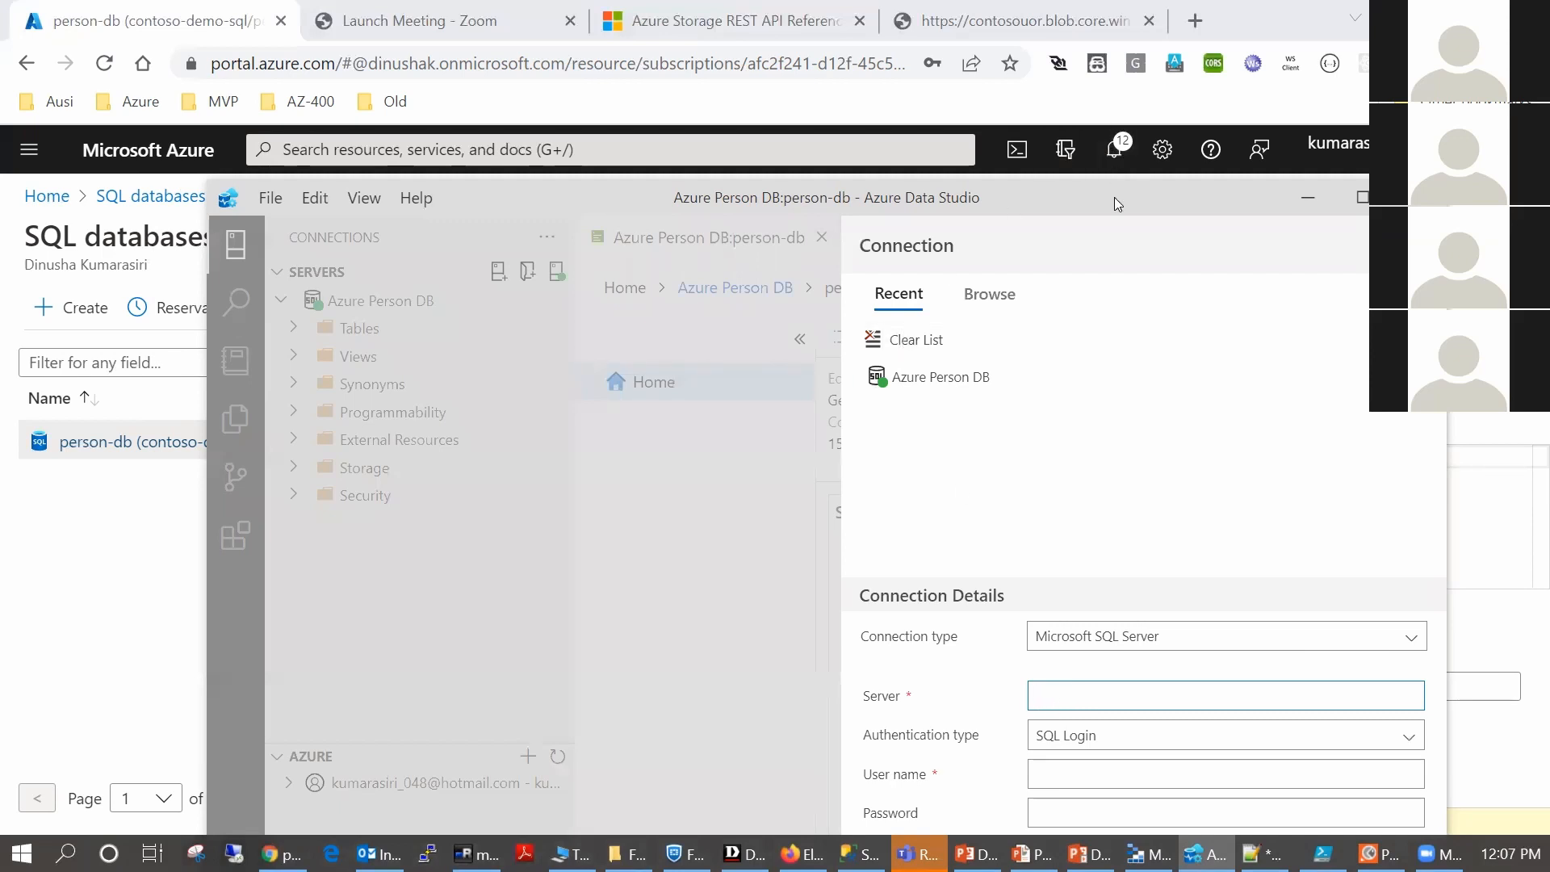
Move the Azure Data Studio window down and return to person-db's overview in the Azure portal, discarding the unsaved query edits
drag(1114, 204, 968, 570)
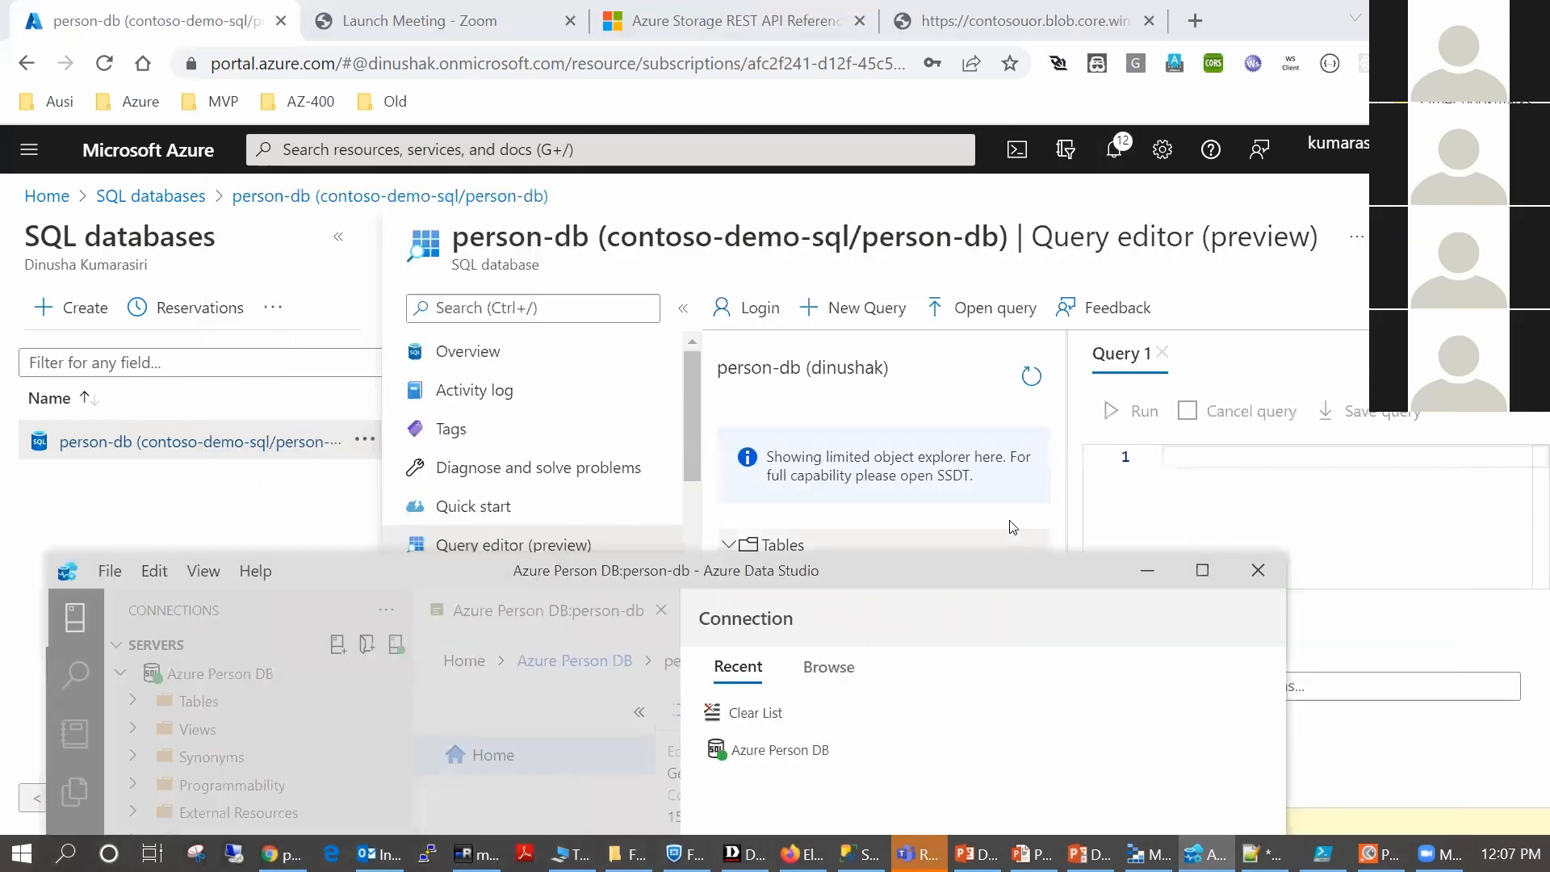
click(451, 368)
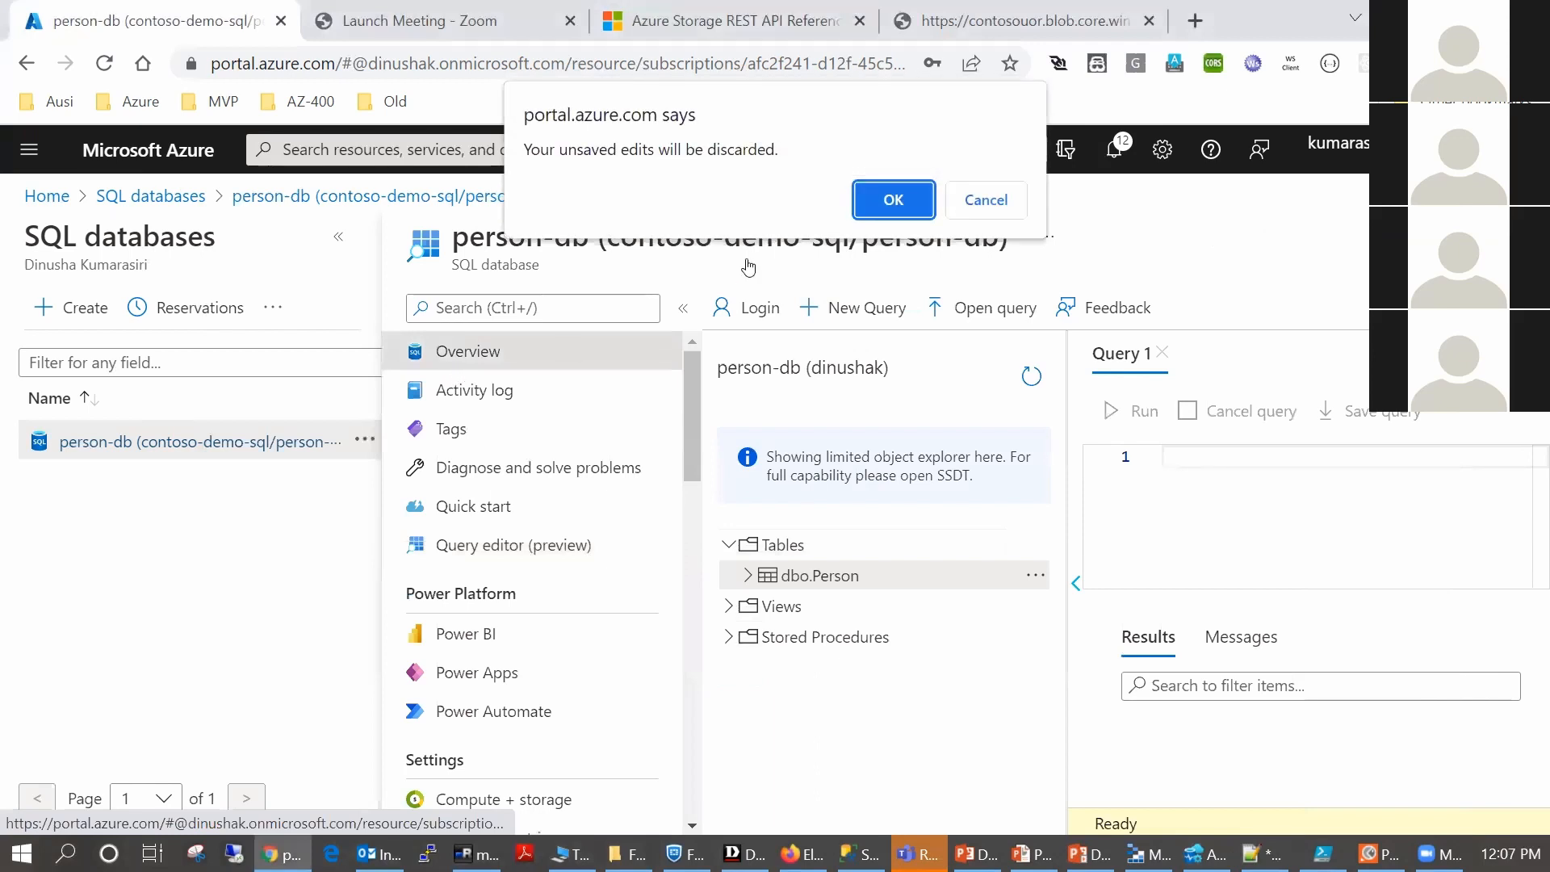
click(893, 196)
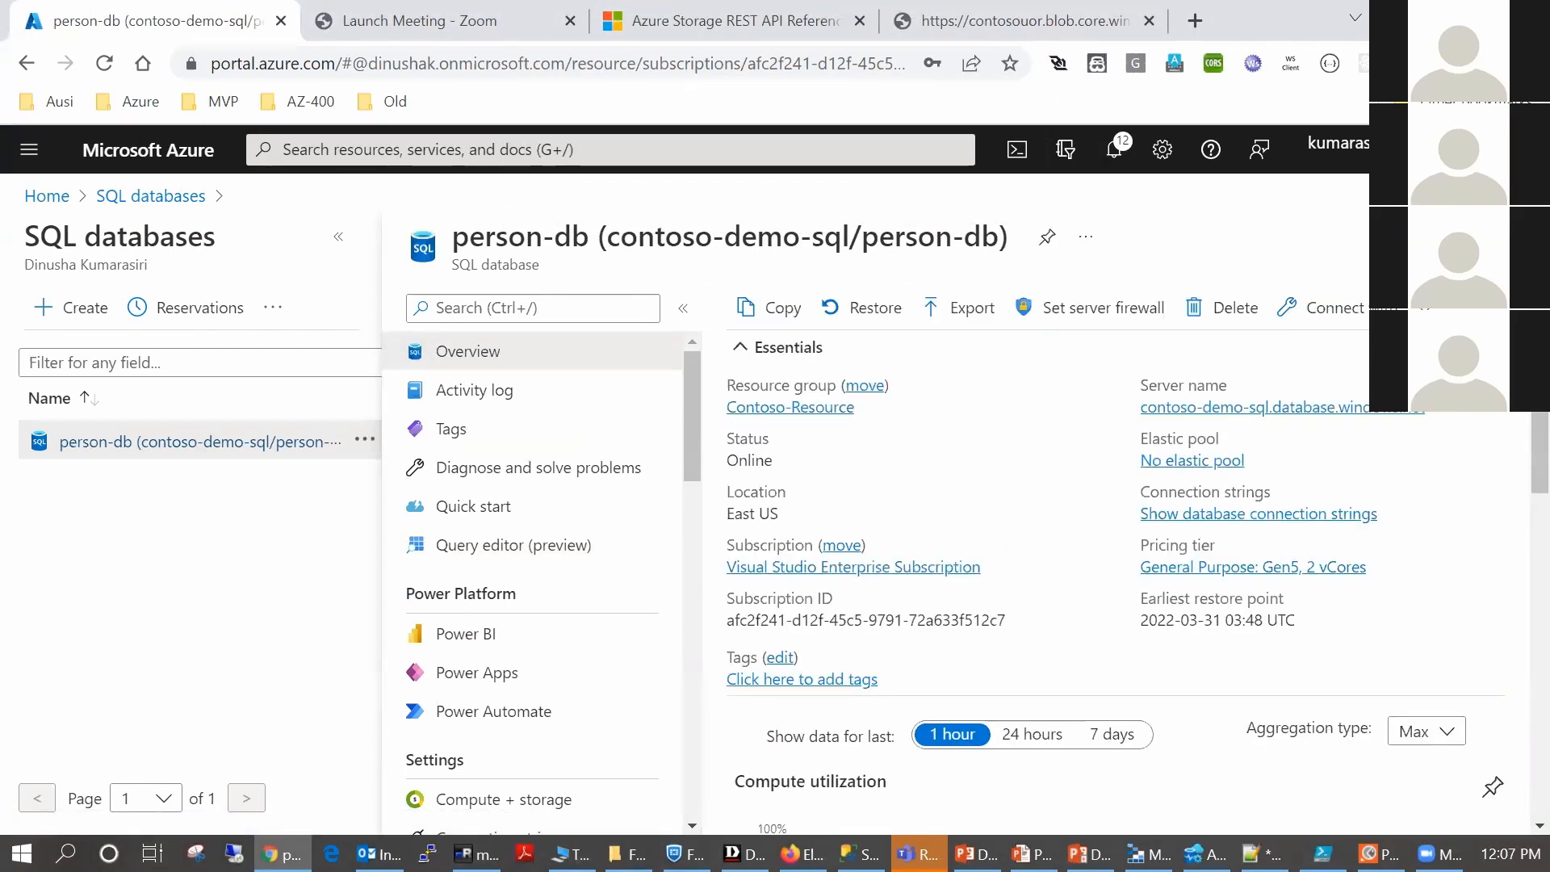
Back in Azure Data Studio, review the authentication types for a new SQL Server connection and close the form without connecting
click(1204, 854)
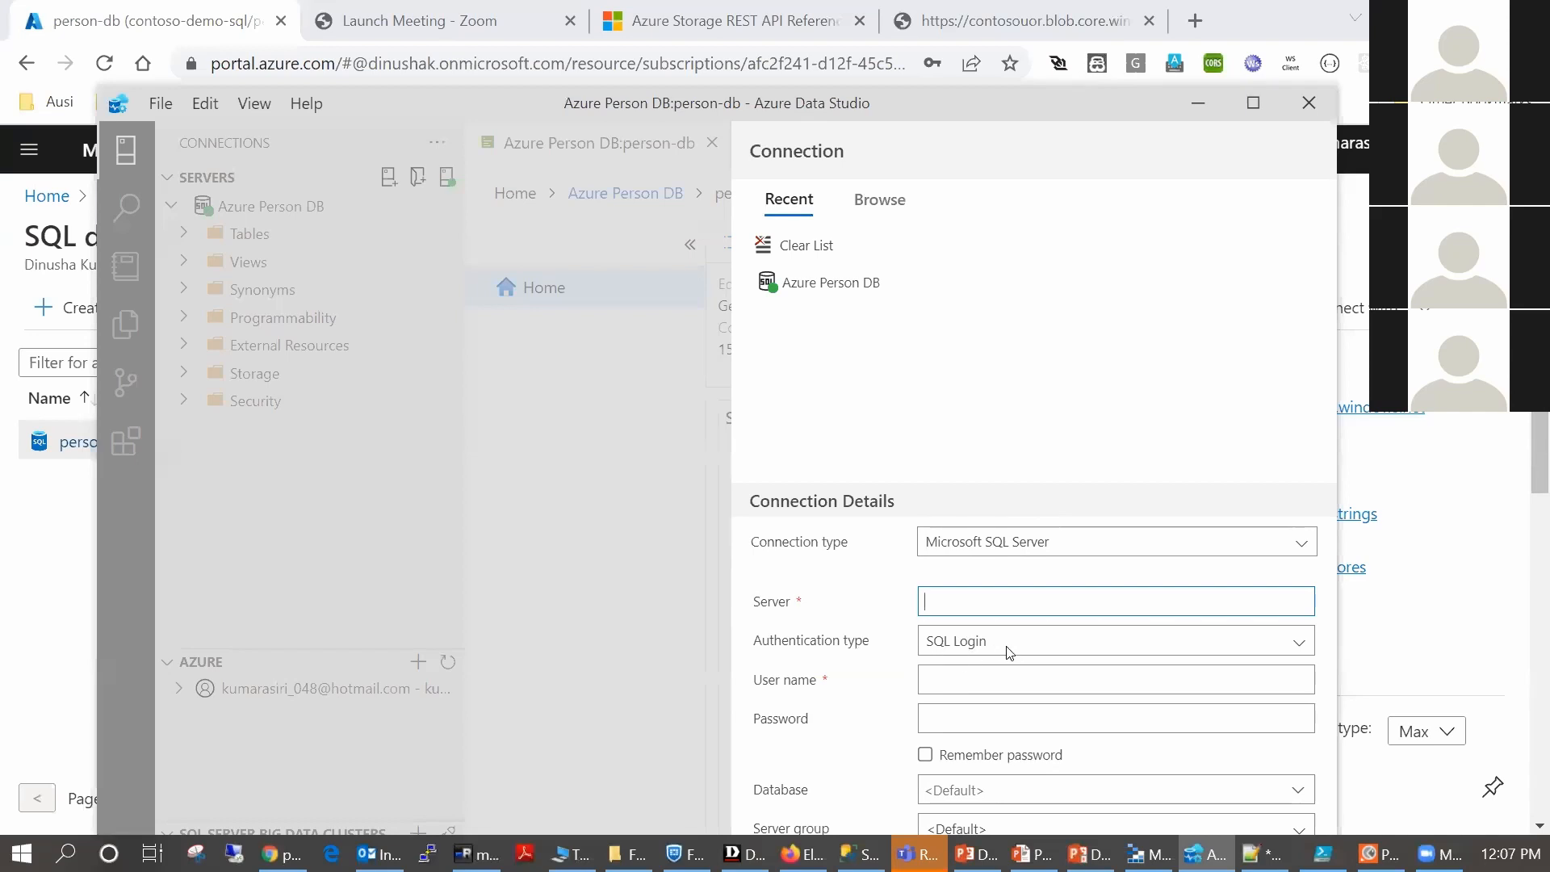
click(982, 645)
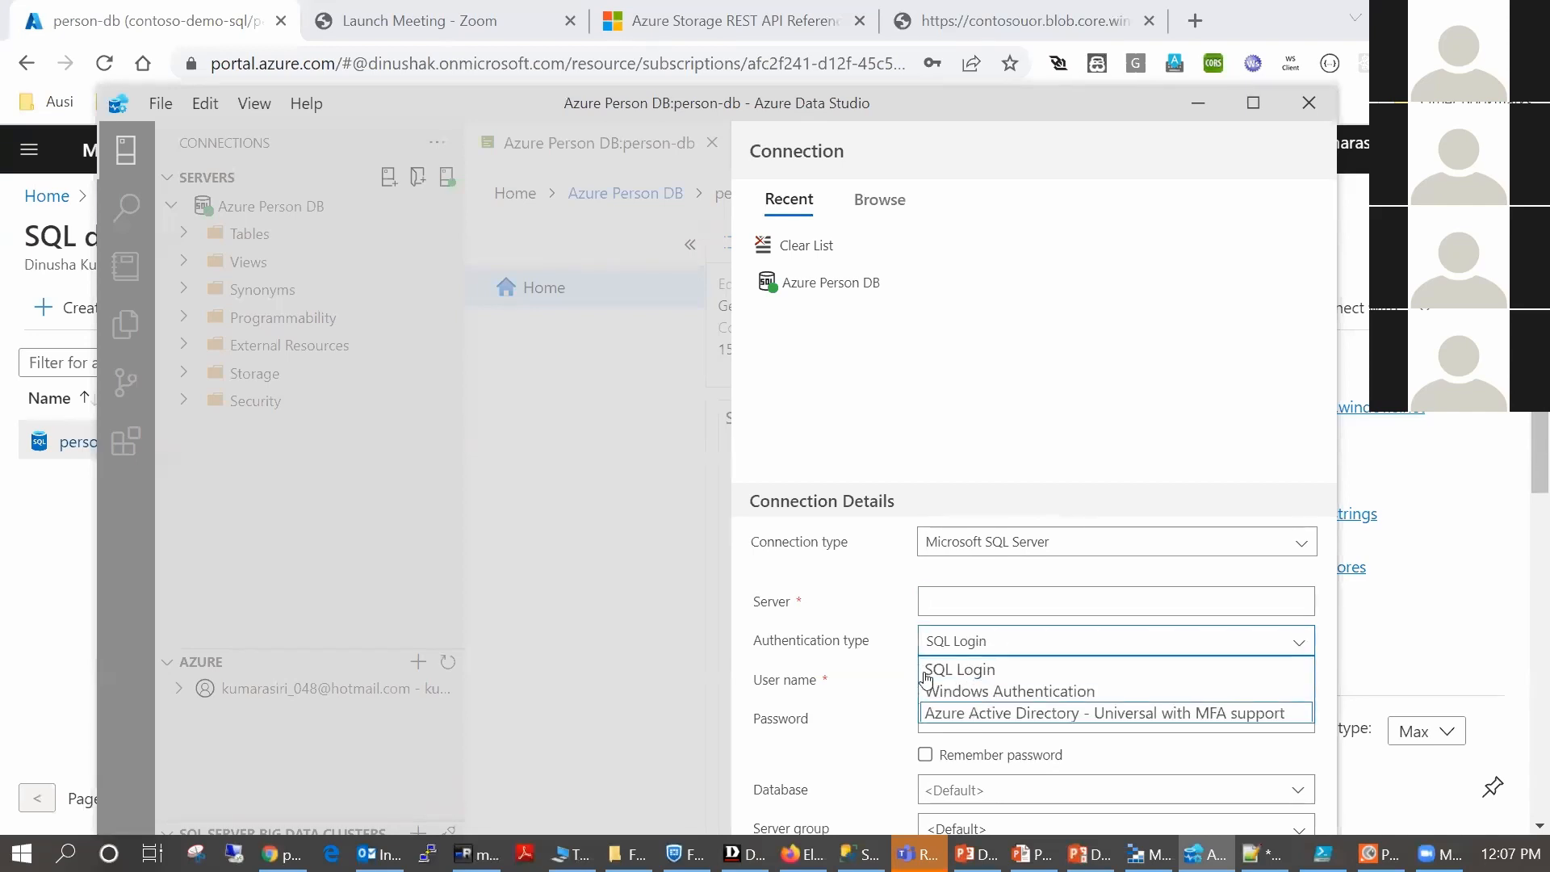
click(910, 643)
click(950, 687)
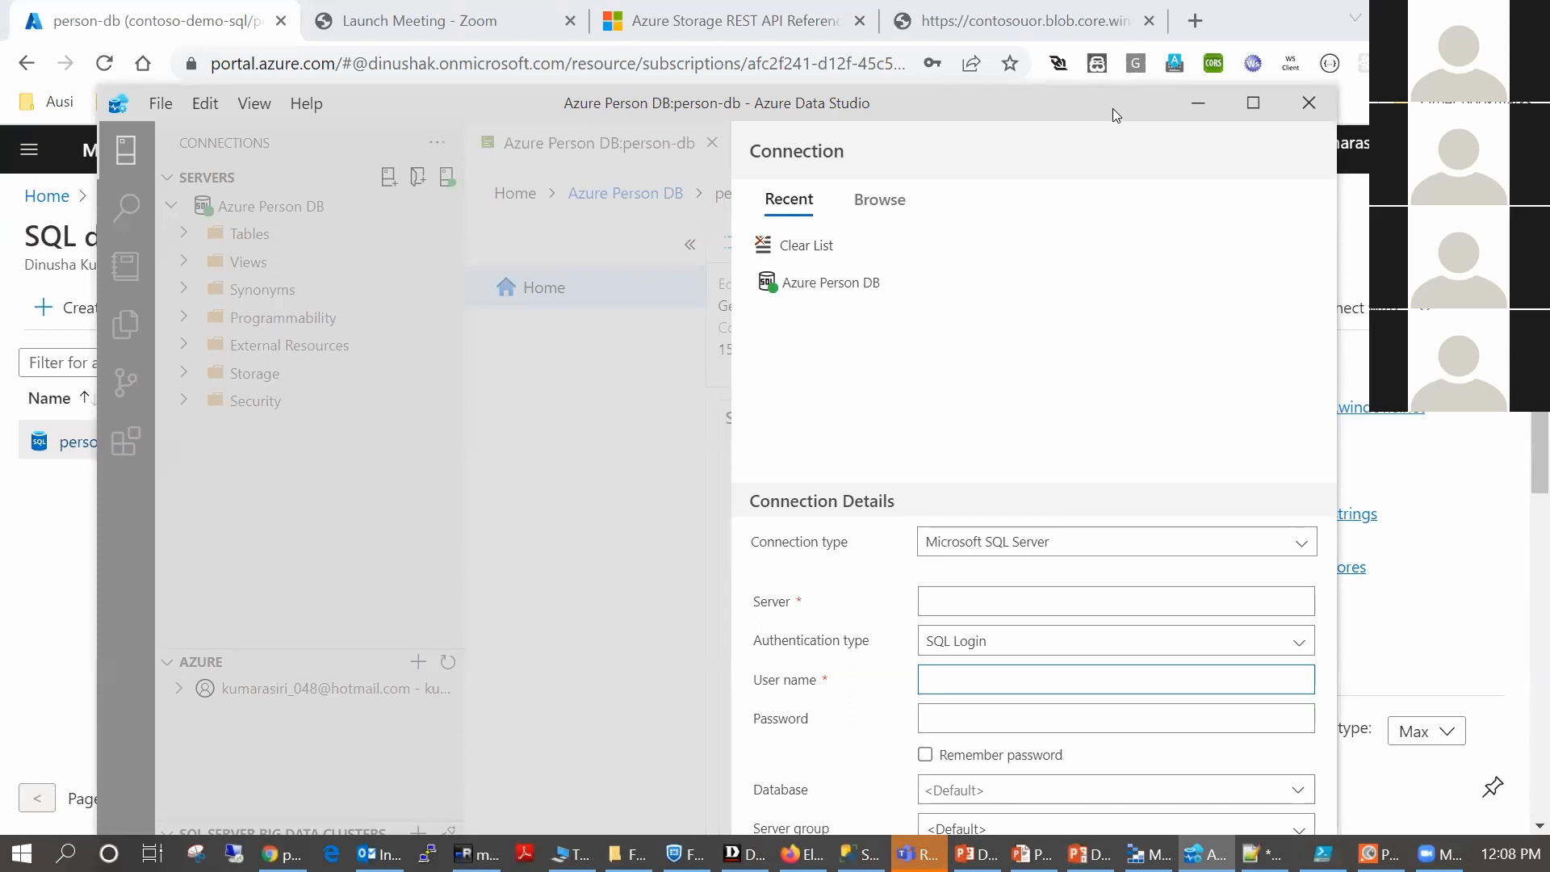
drag(1113, 109, 1200, 241)
click(343, 323)
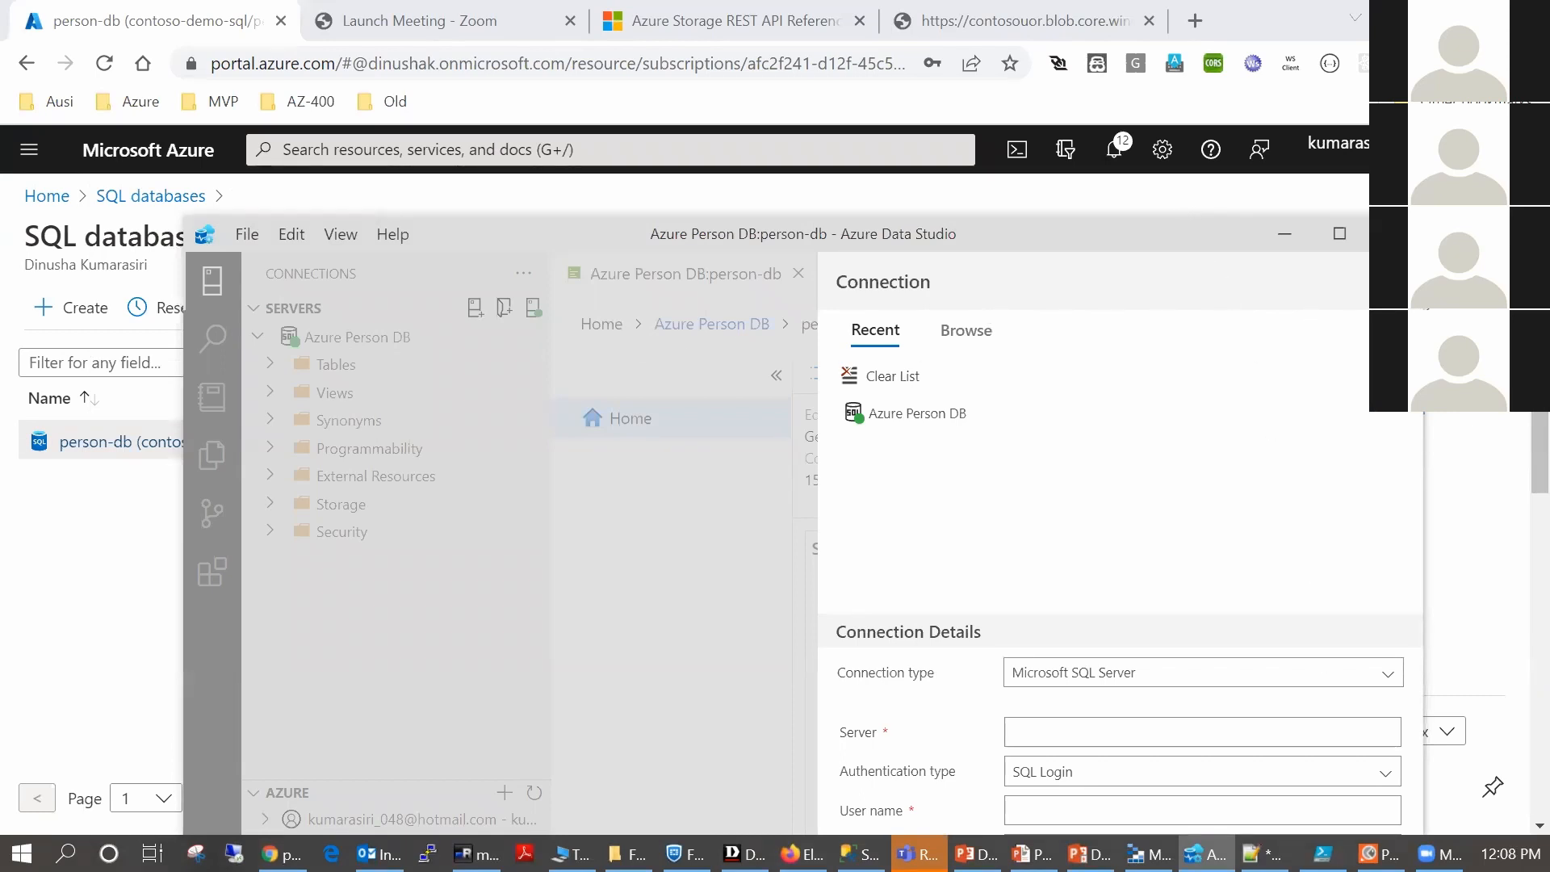
key(alt+Tab)
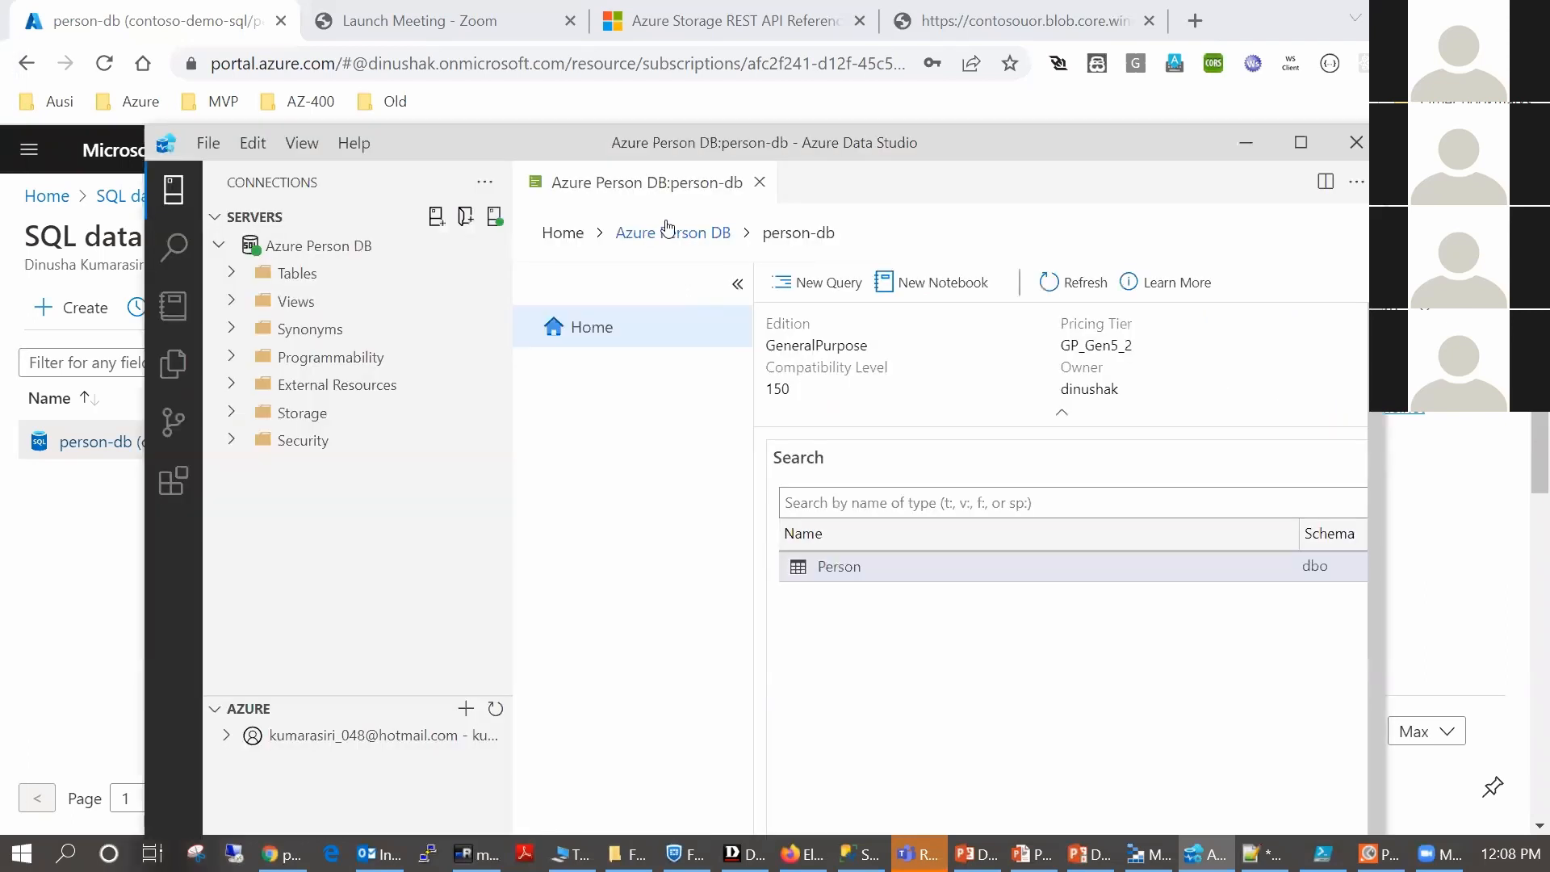
Look over the object folders under the Azure Person DB connection and select the Person table on the person-db dashboard
click(212, 281)
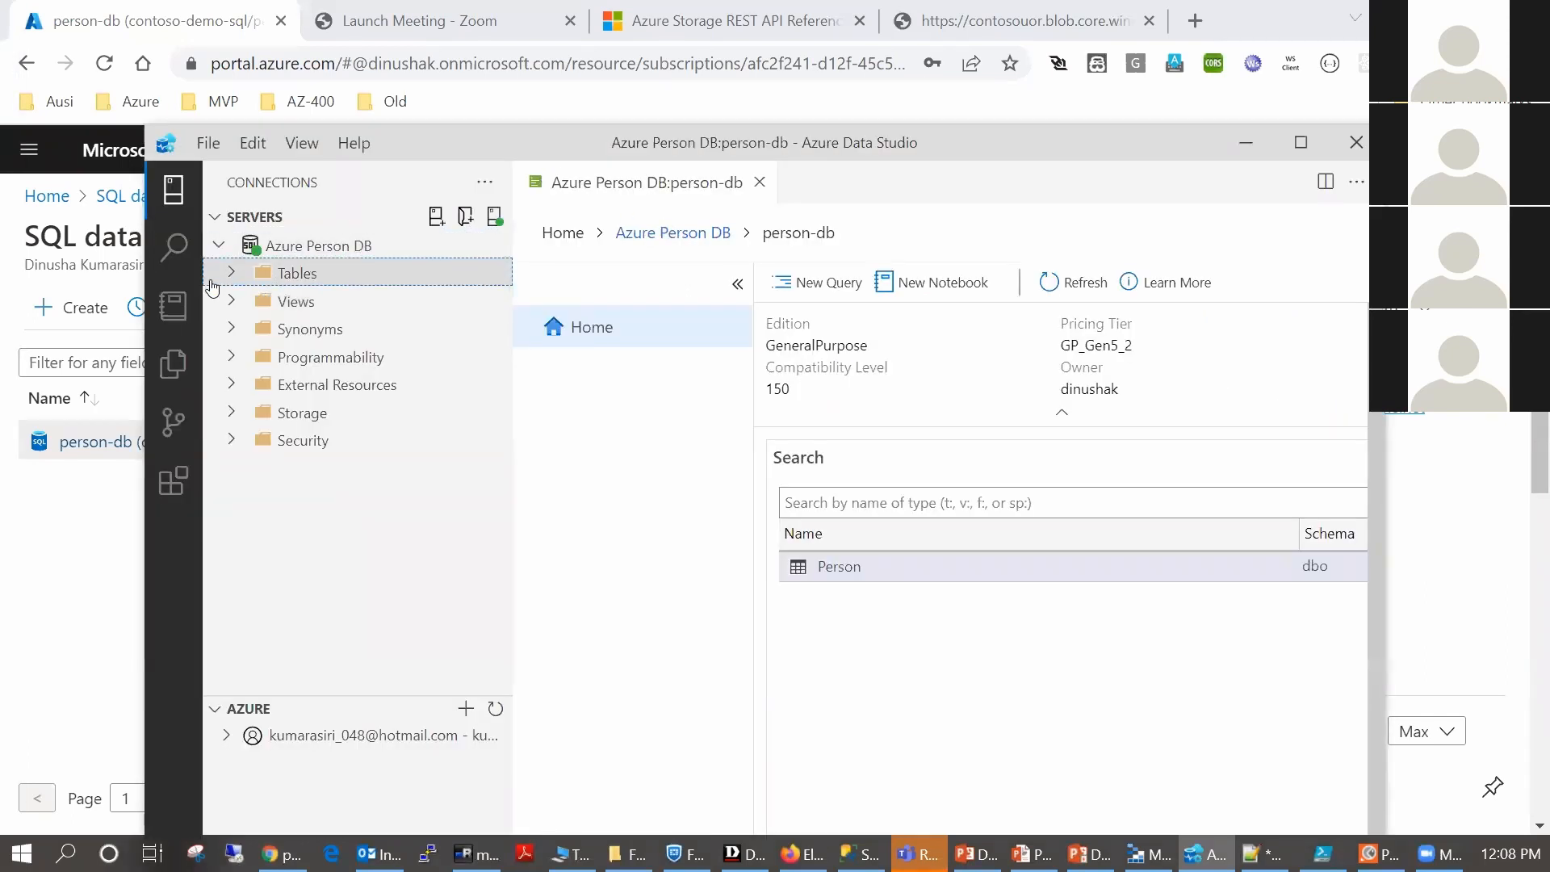
click(238, 365)
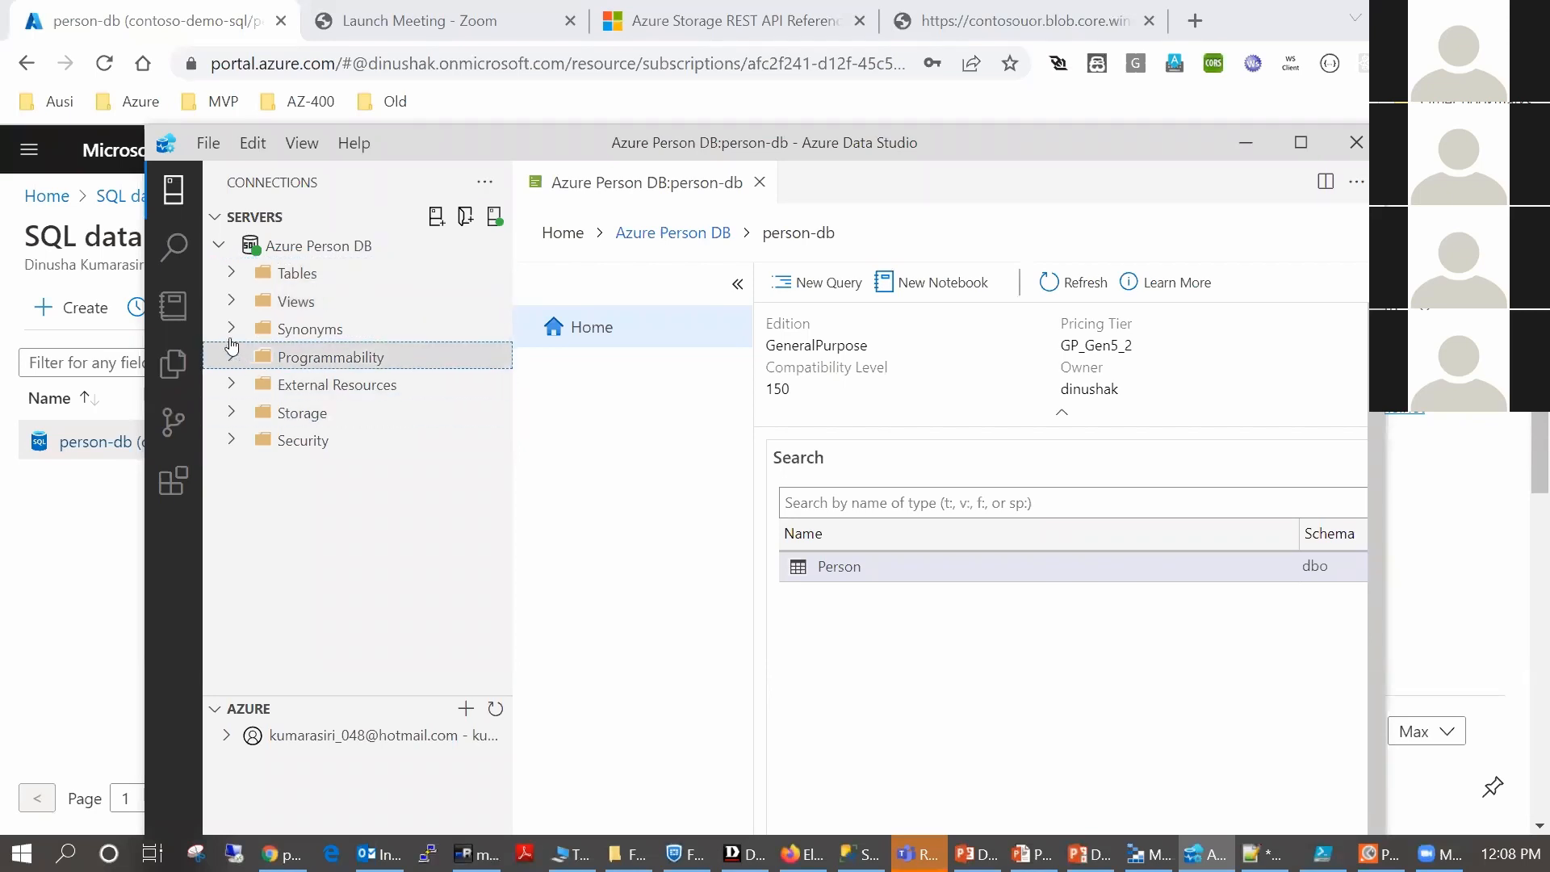
click(231, 333)
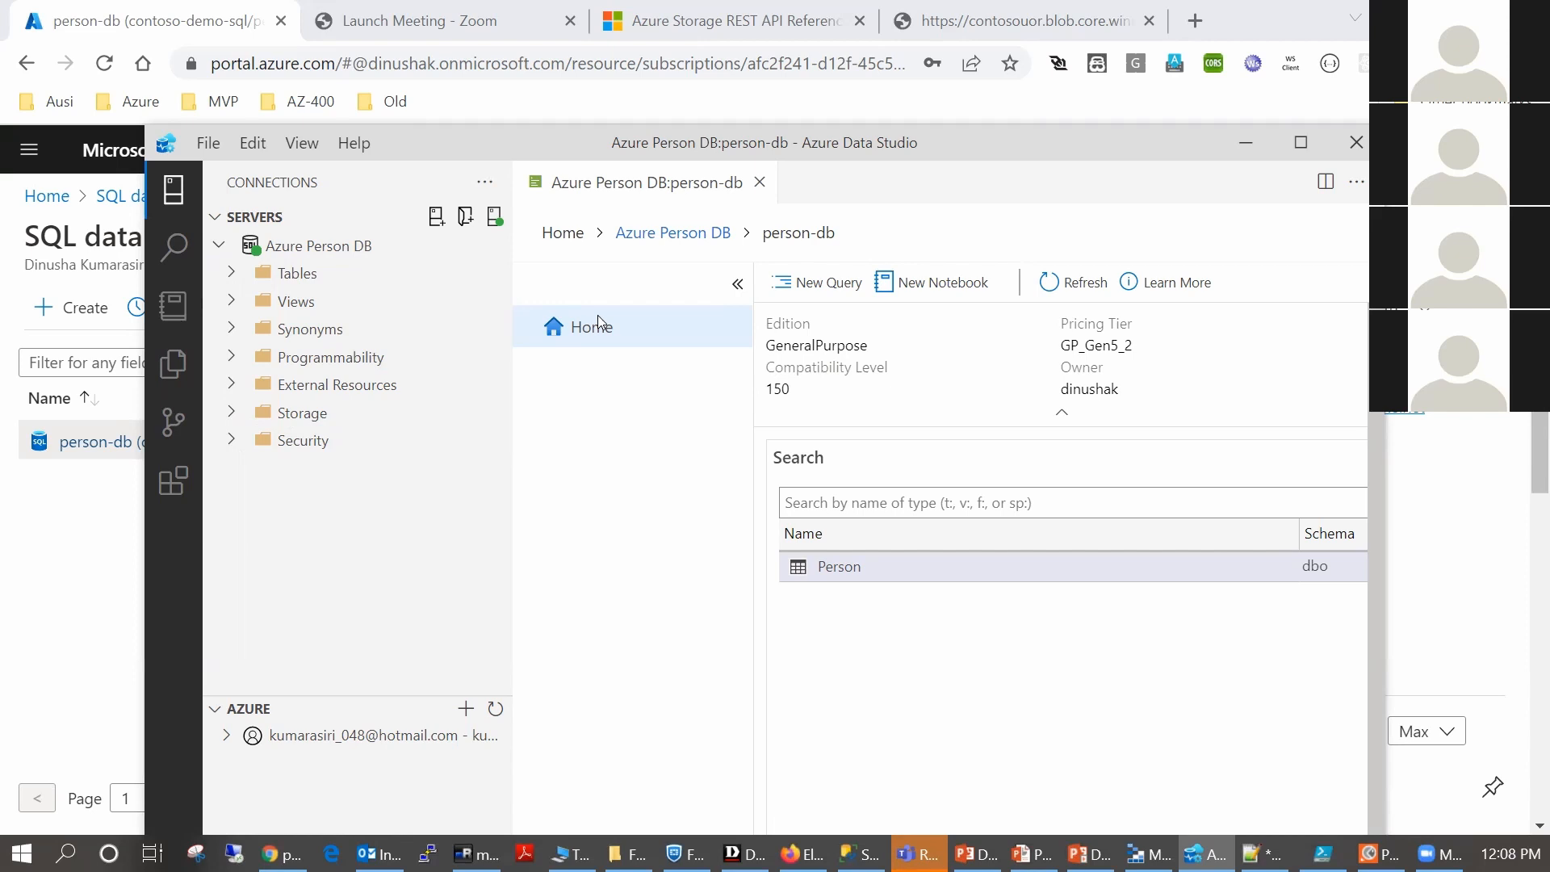
click(820, 567)
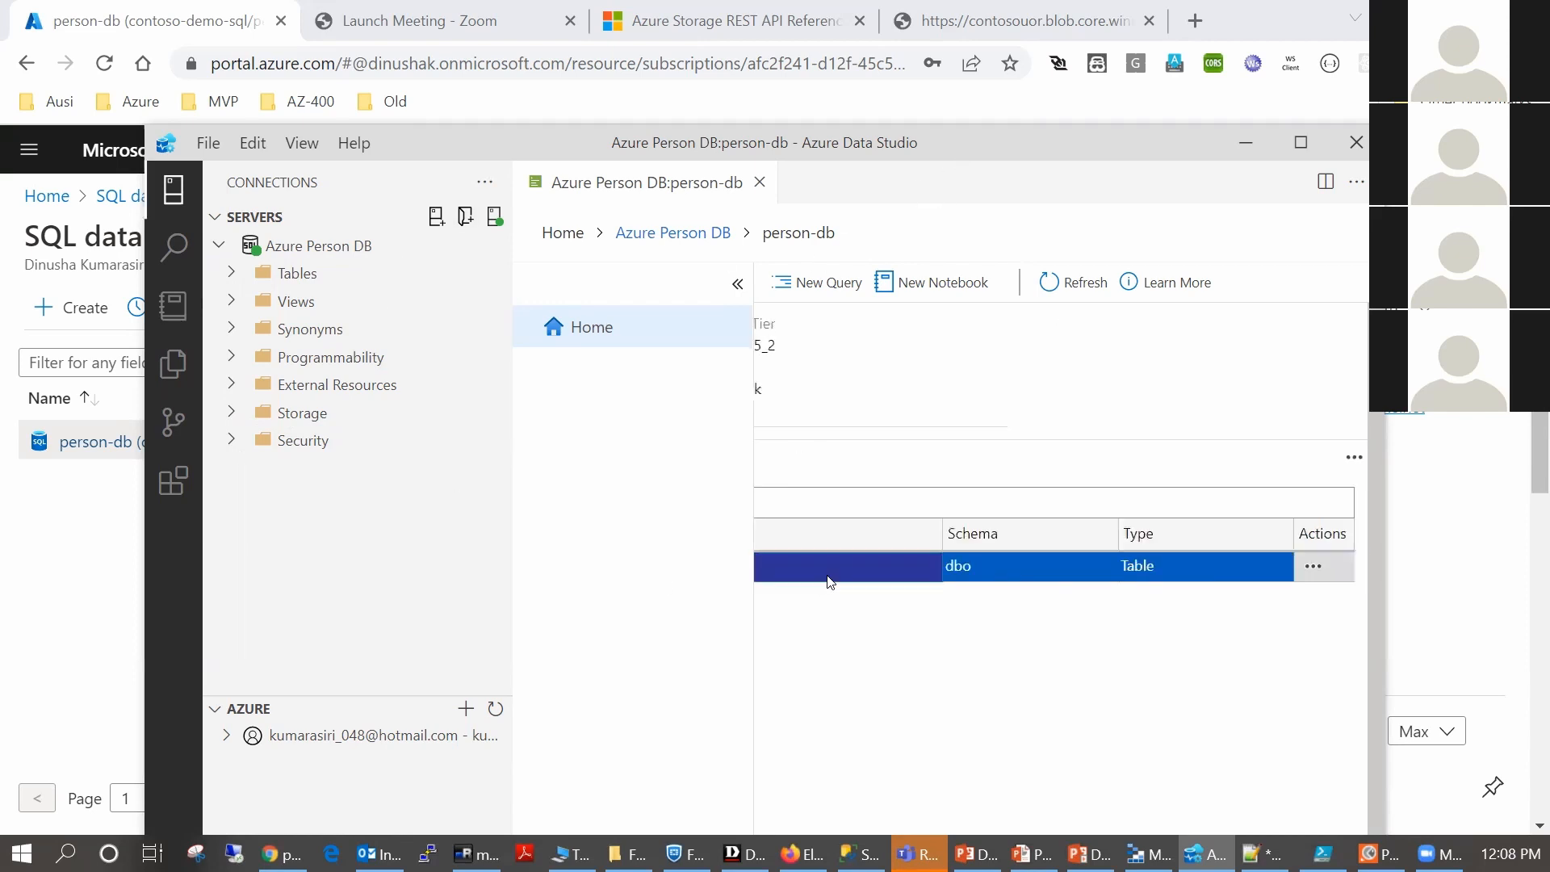
Maximize the Azure Data Studio window and open the dbo Person table of person-db for data editing
double_click(1012, 150)
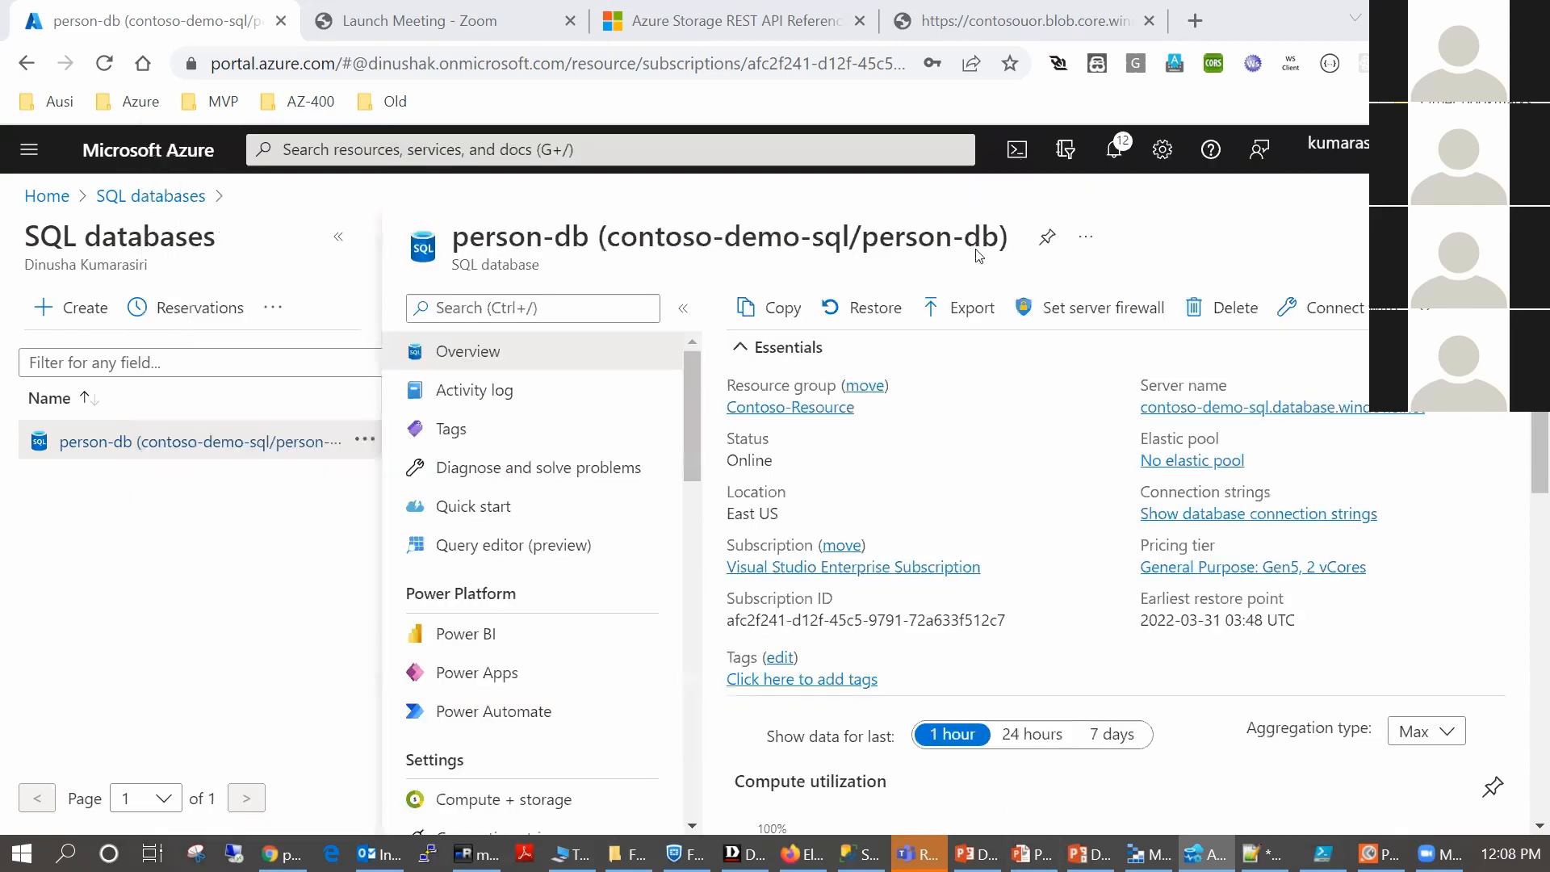
drag(925, 804, 873, 792)
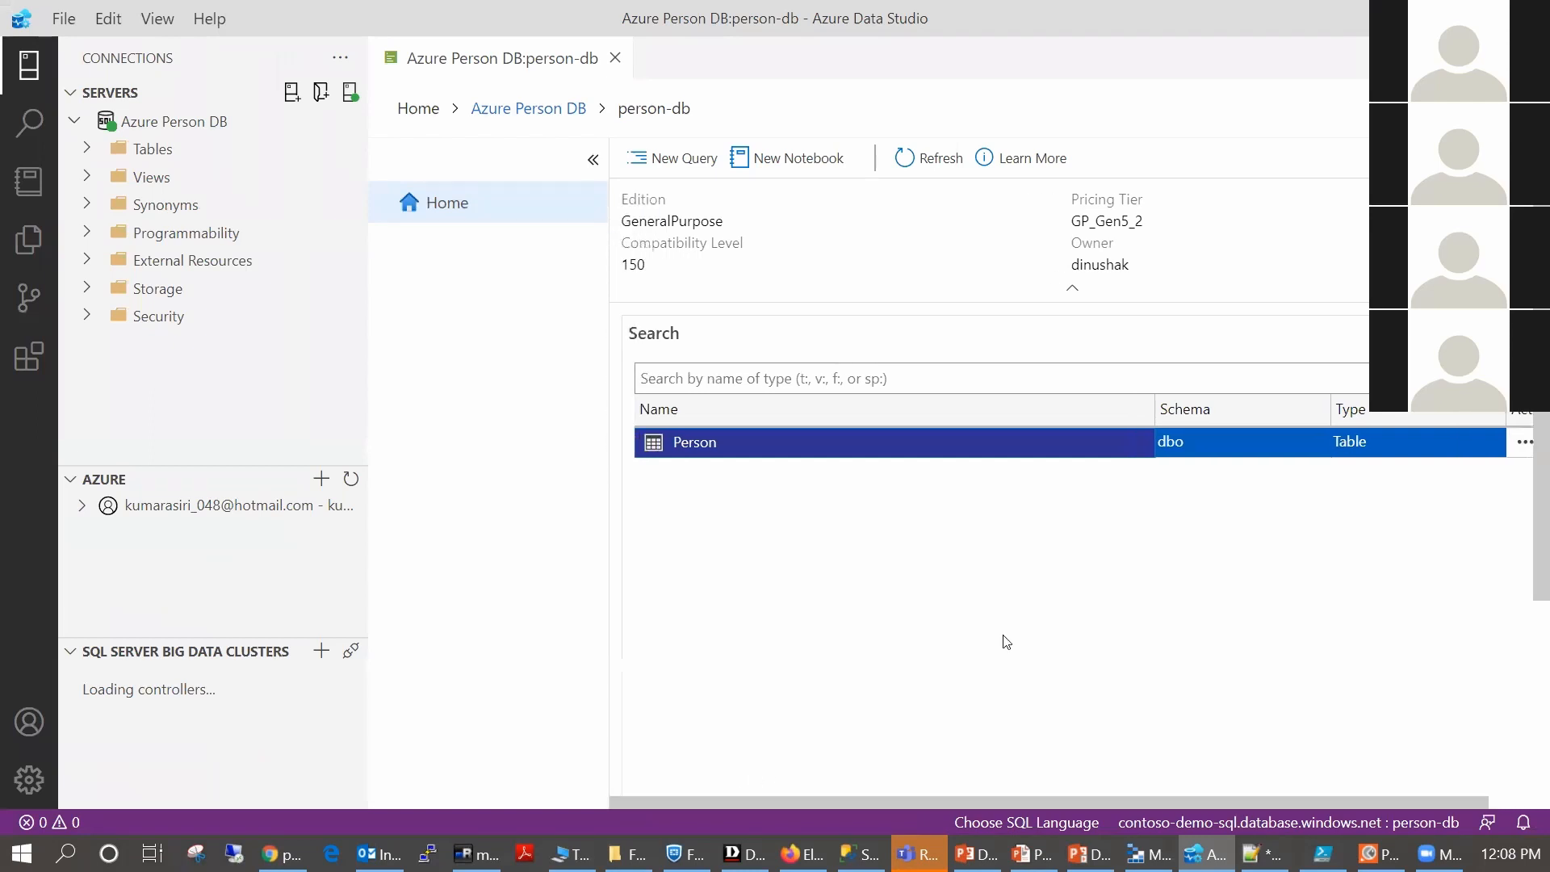
right_click(1233, 443)
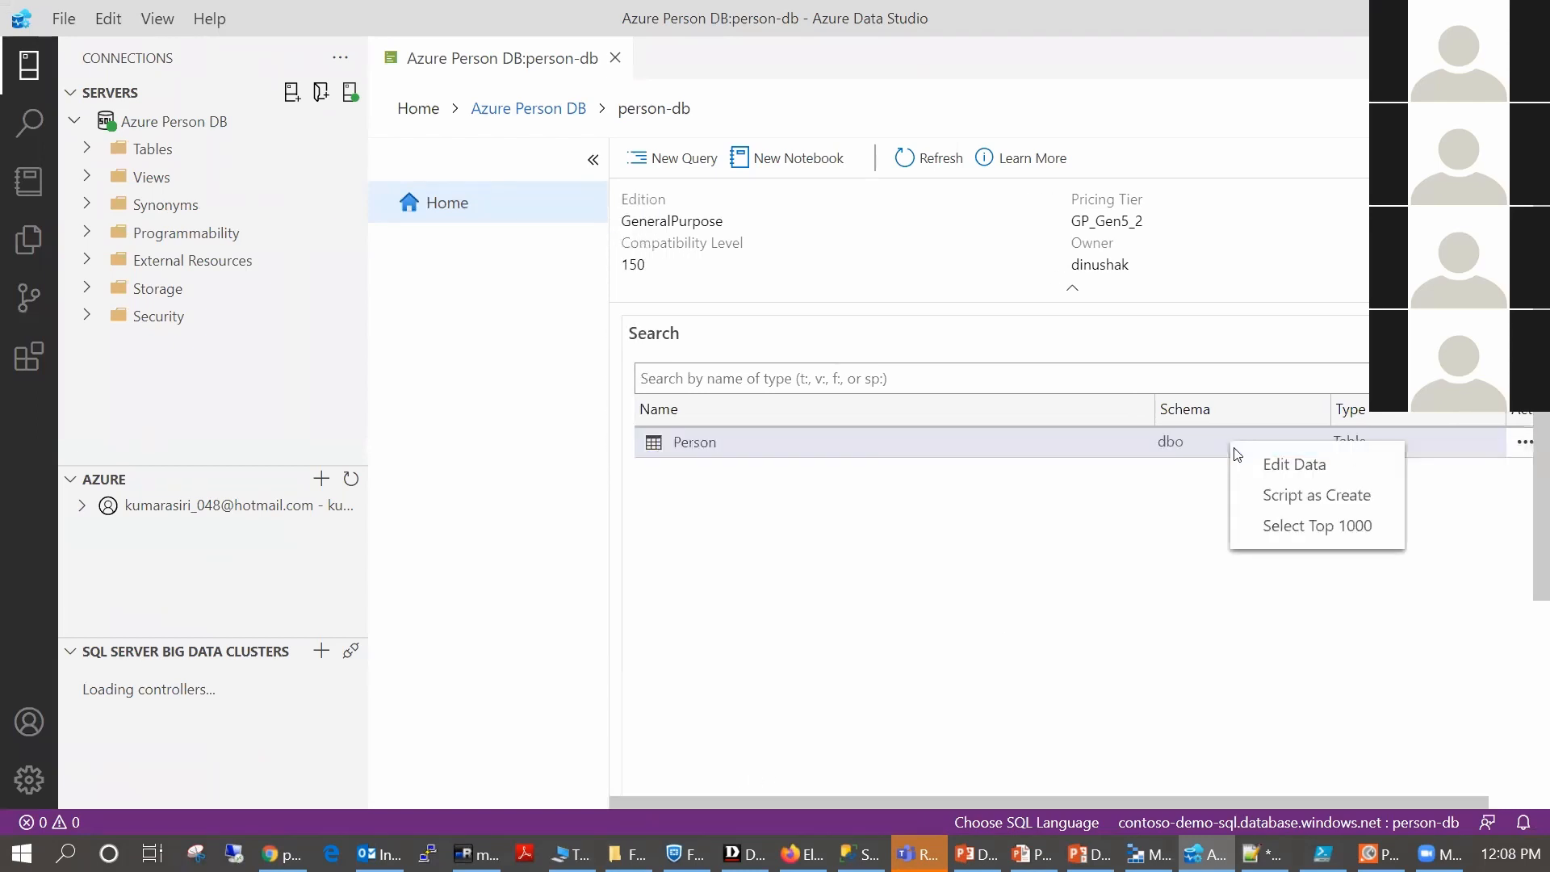
click(1299, 468)
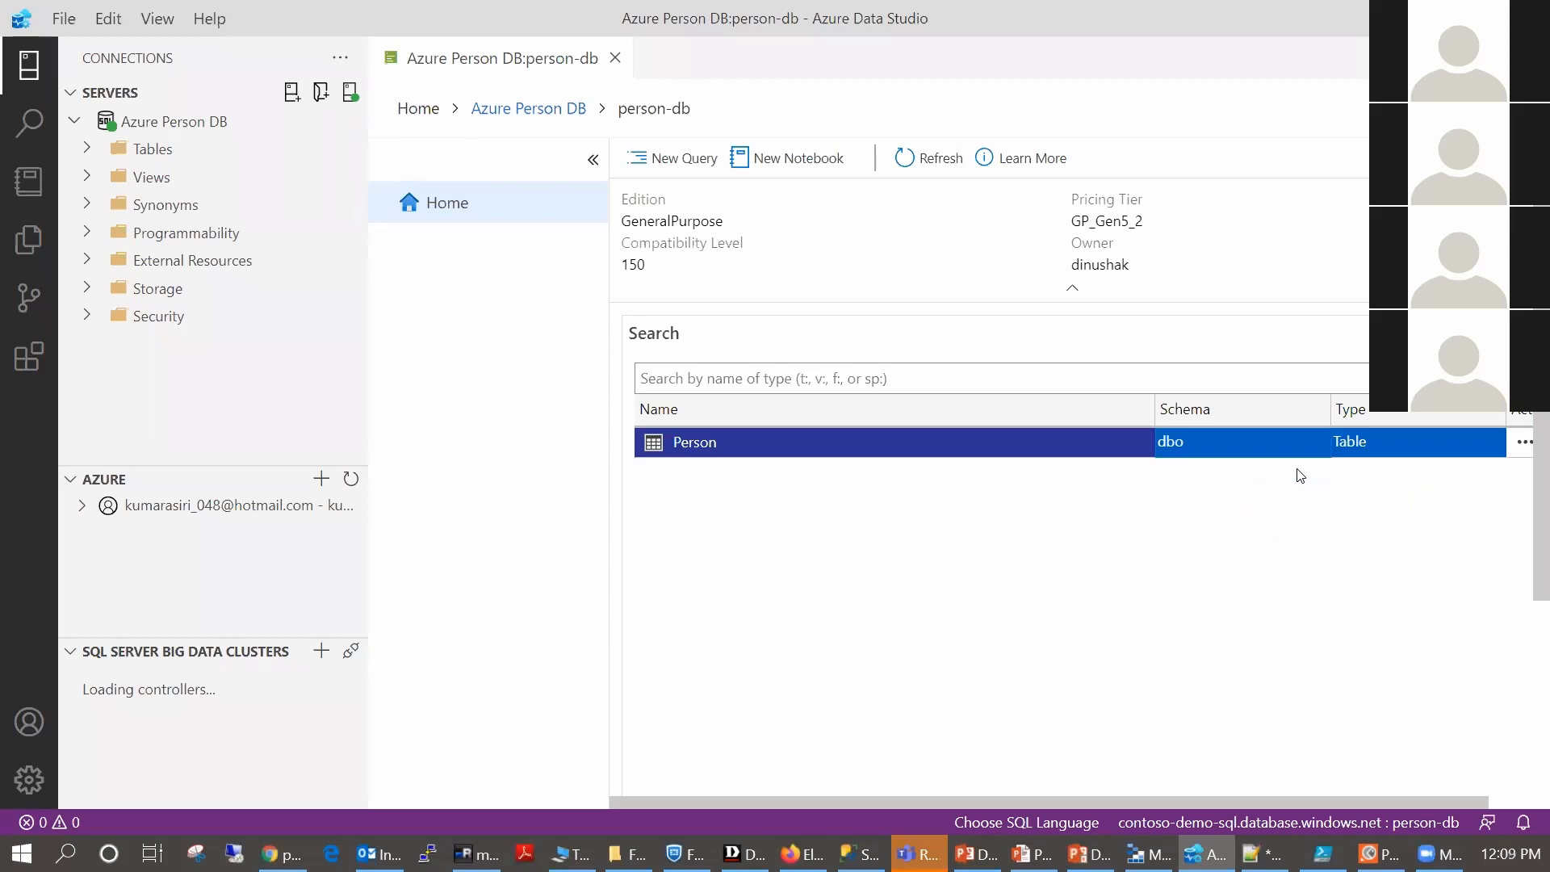
click(1524, 444)
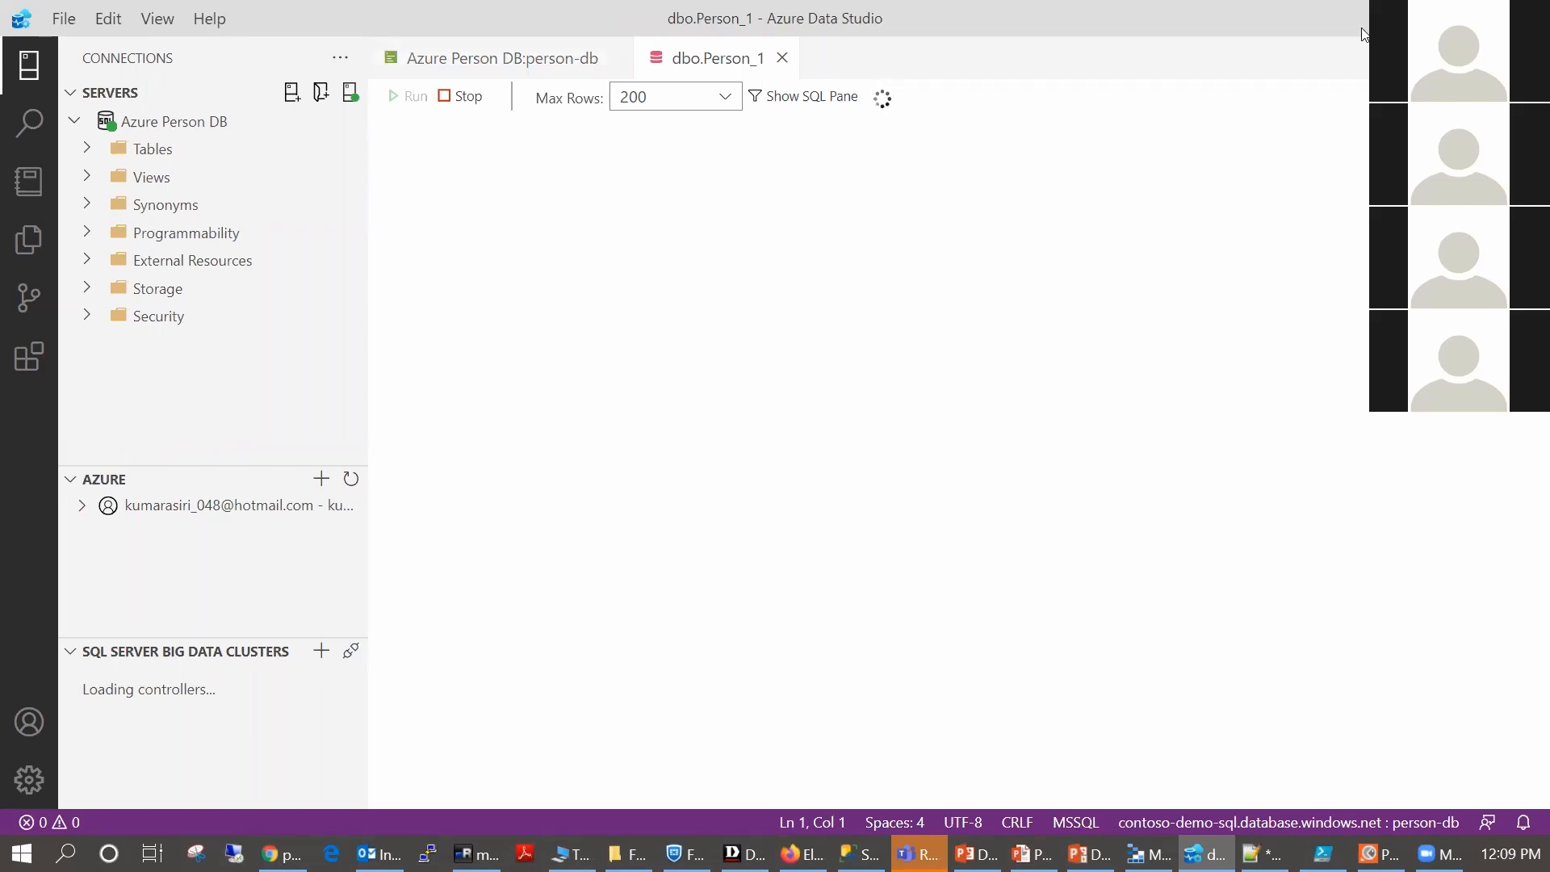
Restore Azure Data Studio to a smaller window and reposition it over the Azure portal to view the Person table's rows
click(1466, 17)
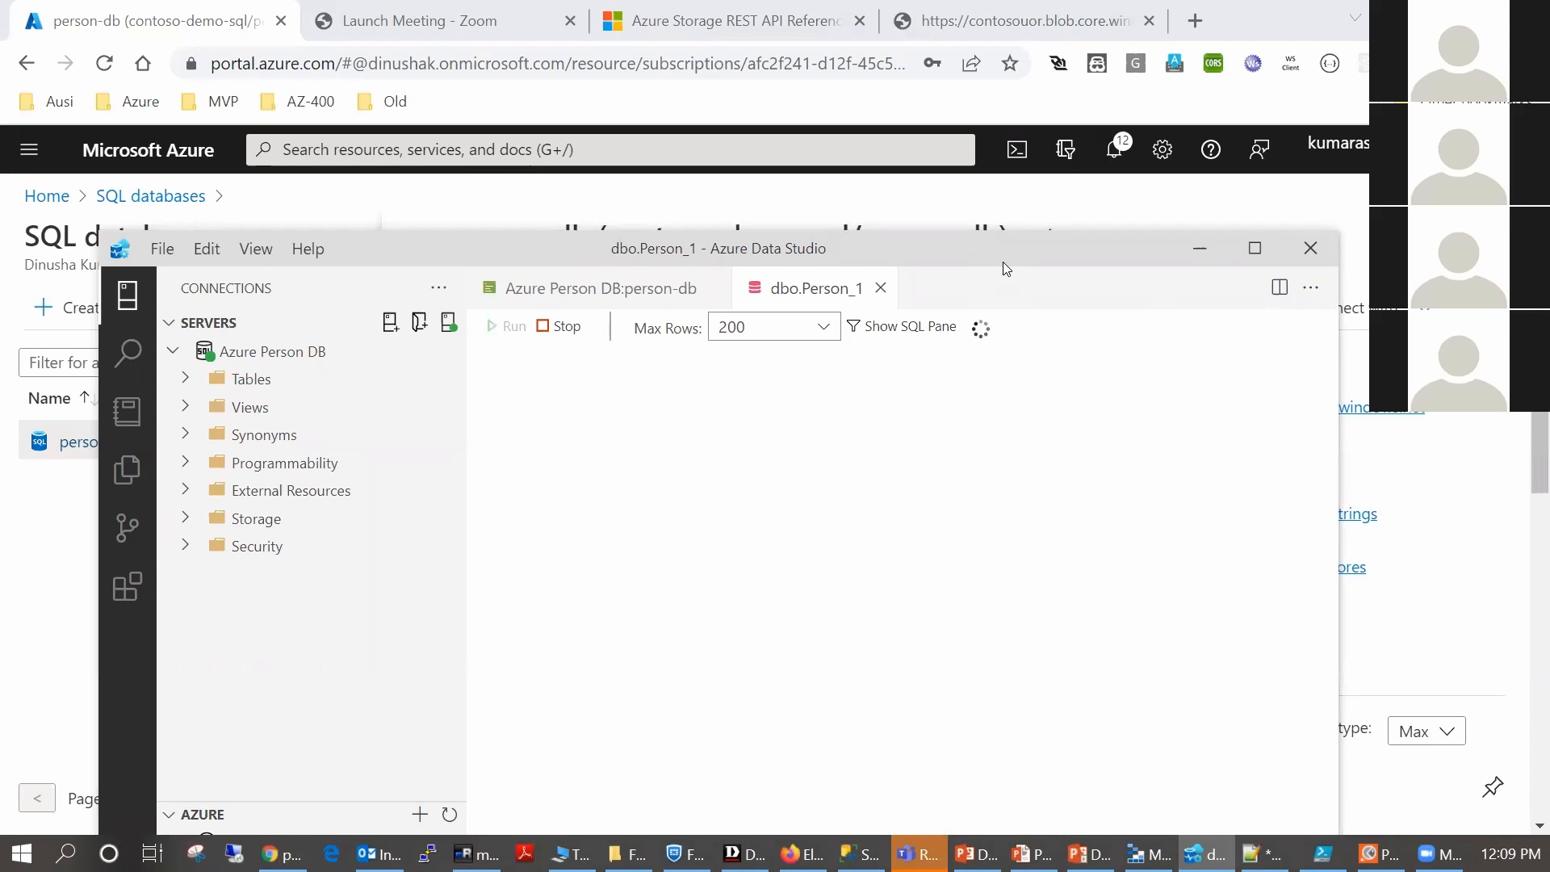
drag(1005, 268, 1135, 204)
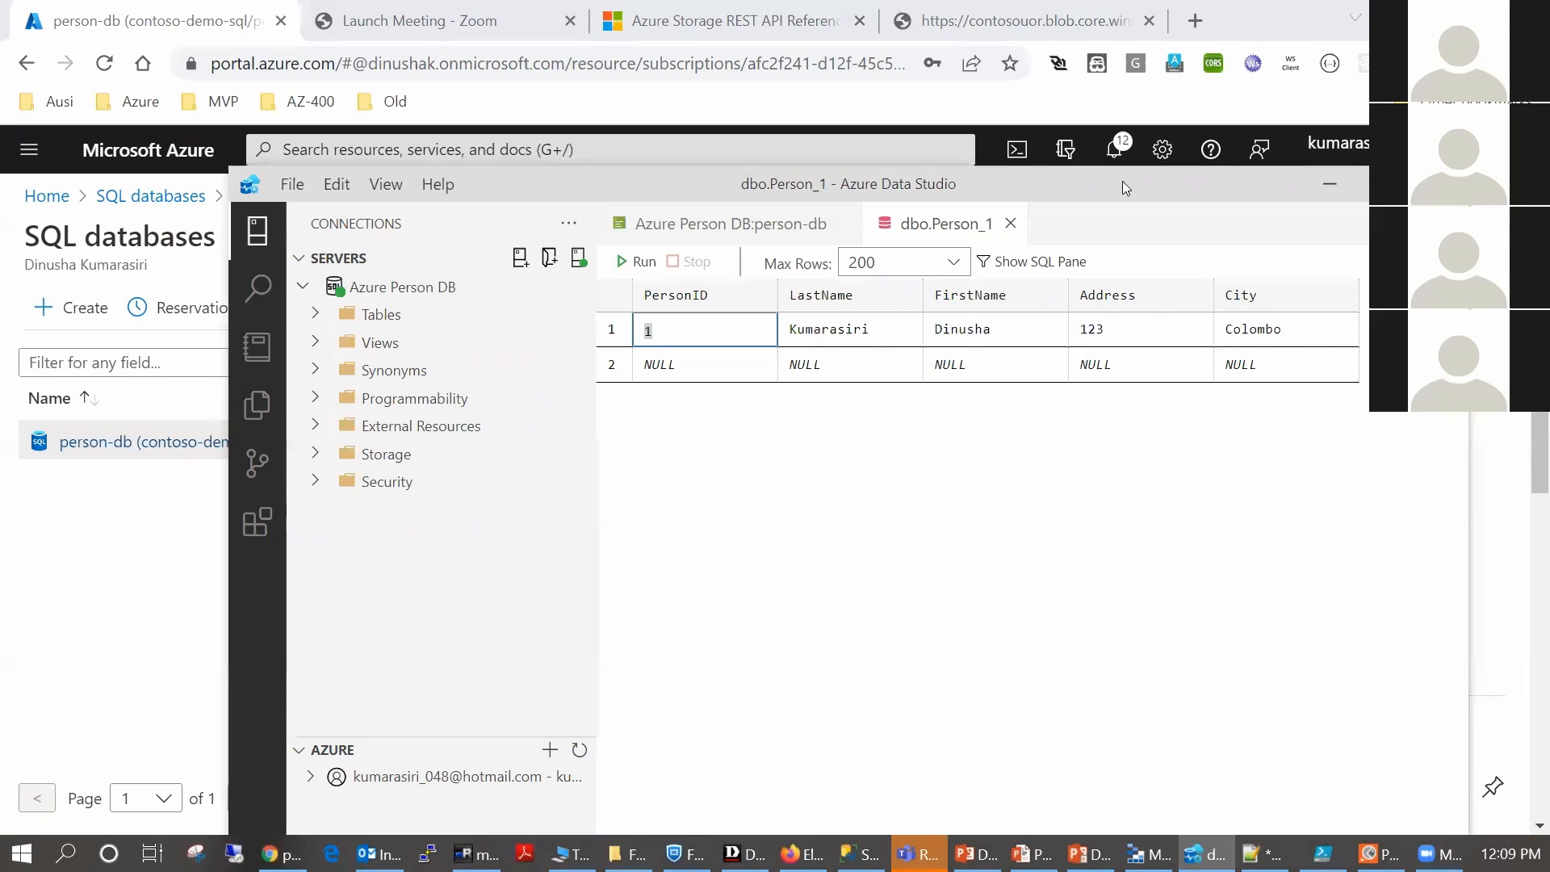
drag(1122, 181, 1071, 612)
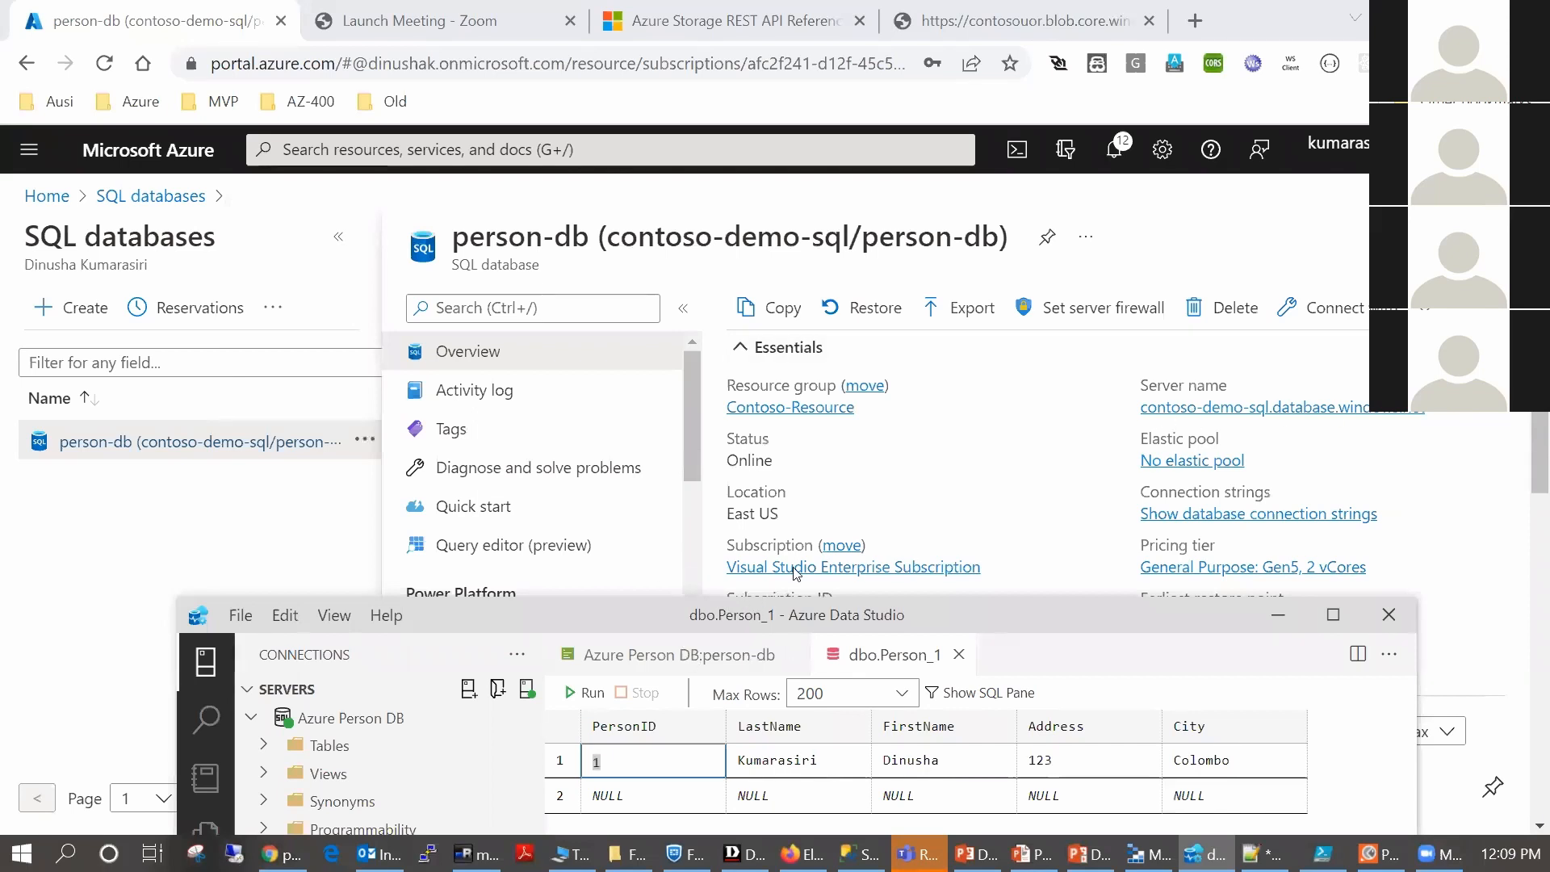
drag(796, 615, 845, 110)
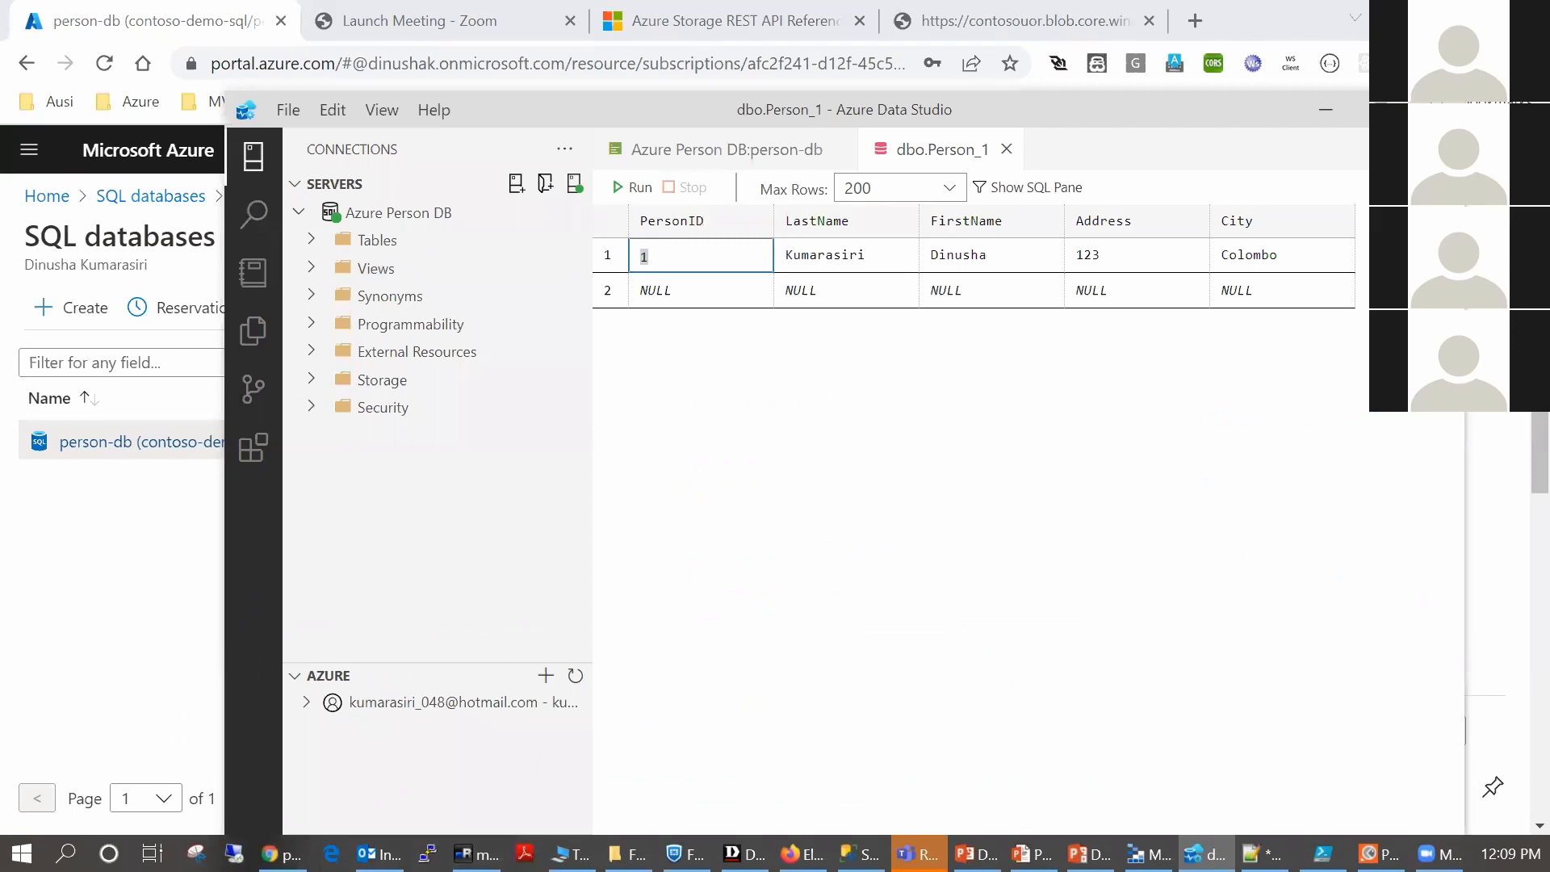
Switch to the PowerPoint slide show and advance from the Azure SQL slide to "Semi-structured data - Table"
key(alt+Tab)
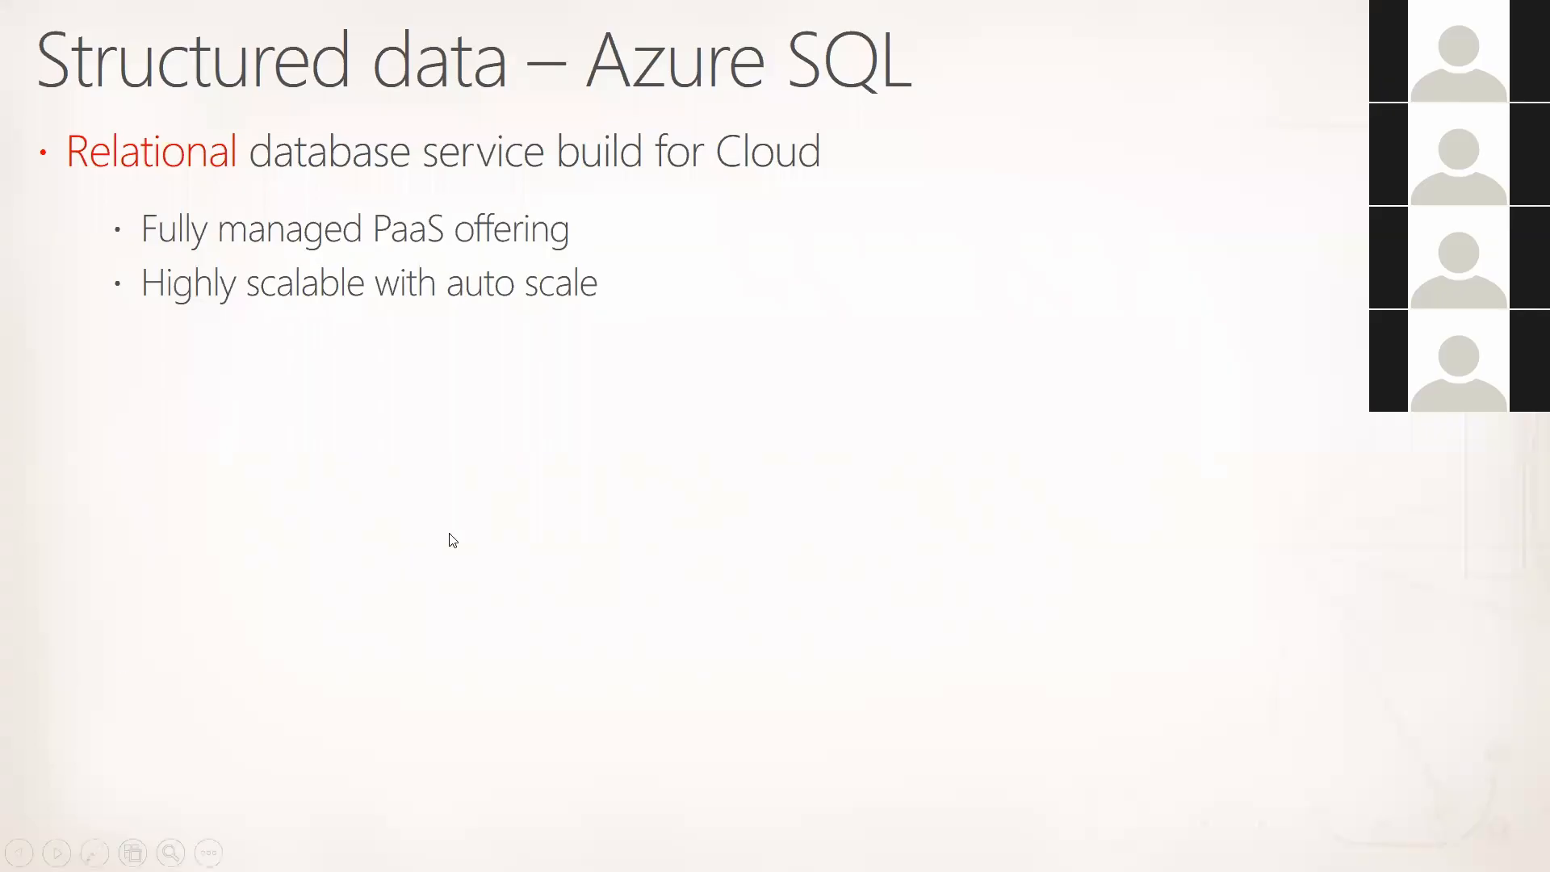
key(Right)
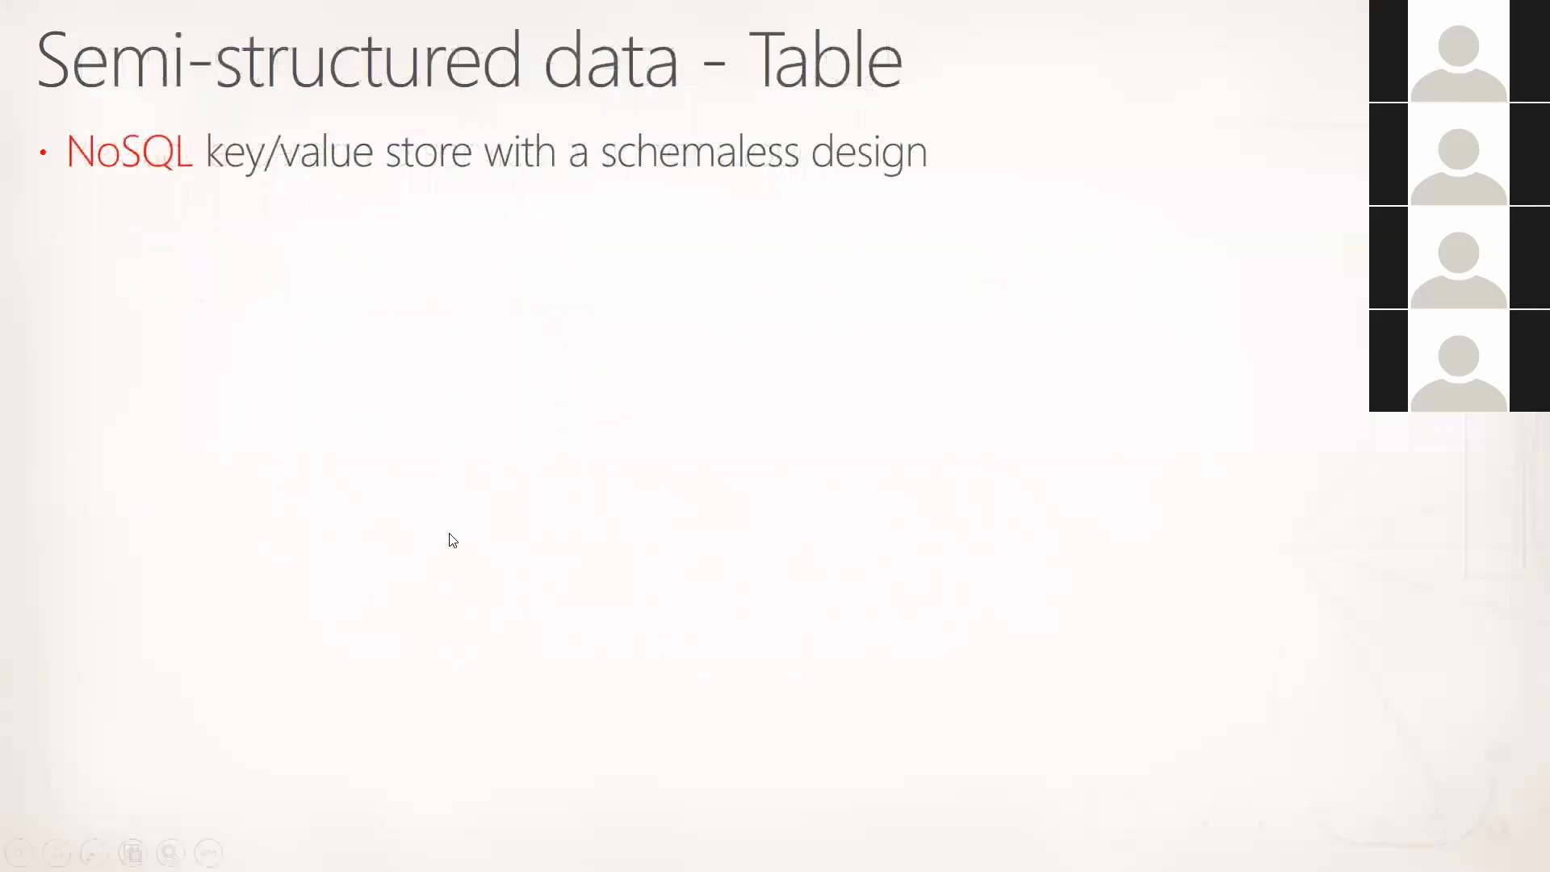